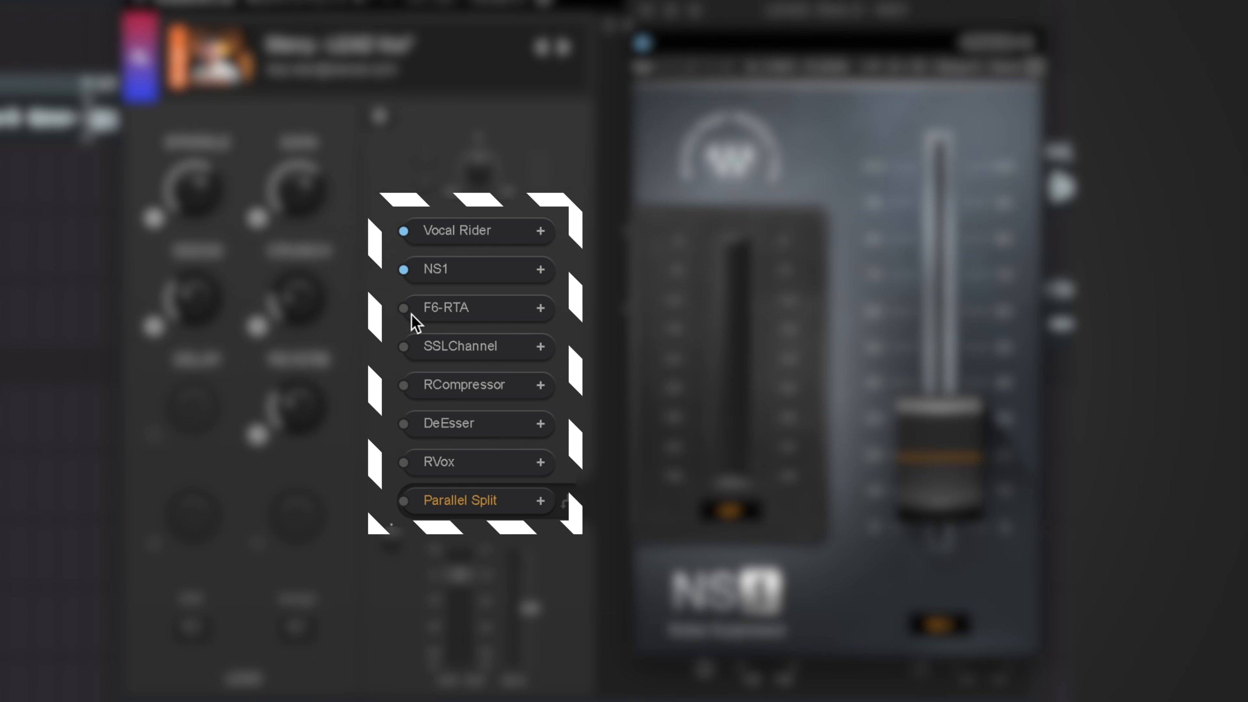
# Step: Look through the REC vocal takes, comped vocal tracks and ADLIBS clips in the playlist
pyautogui.click(408, 309)
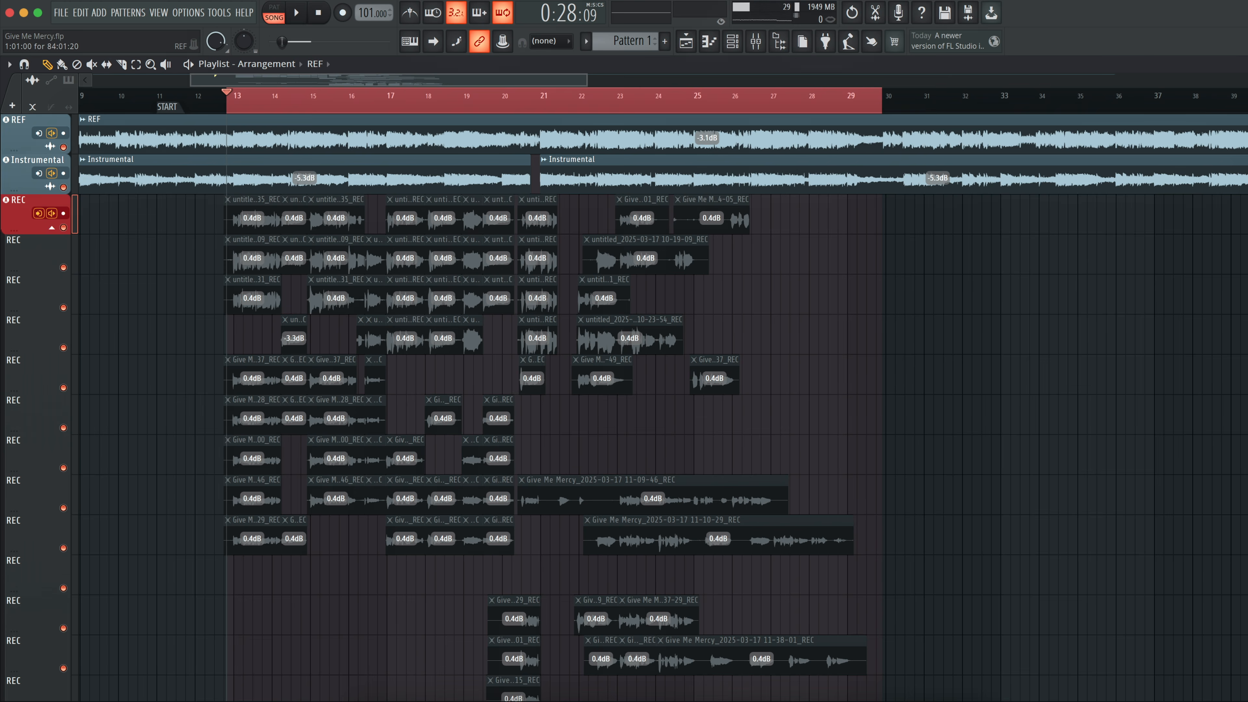
pyautogui.scroll(-5, 624, 408)
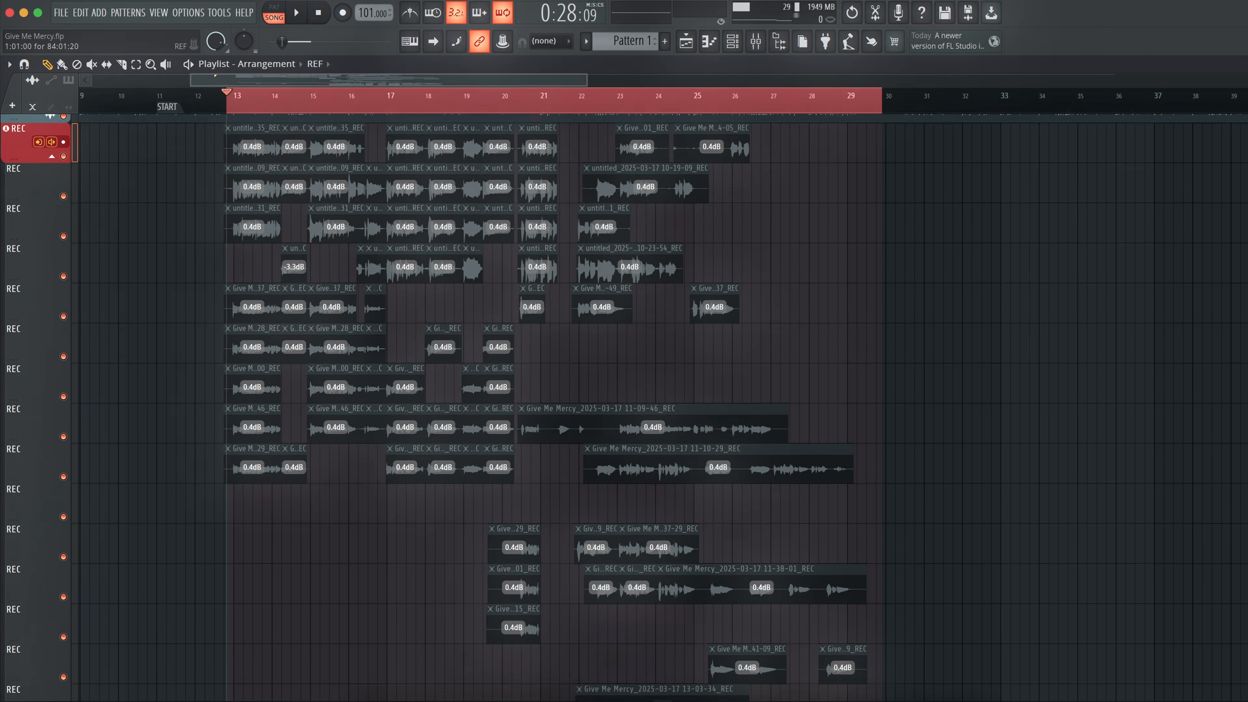
pyautogui.scroll(-10, 624, 407)
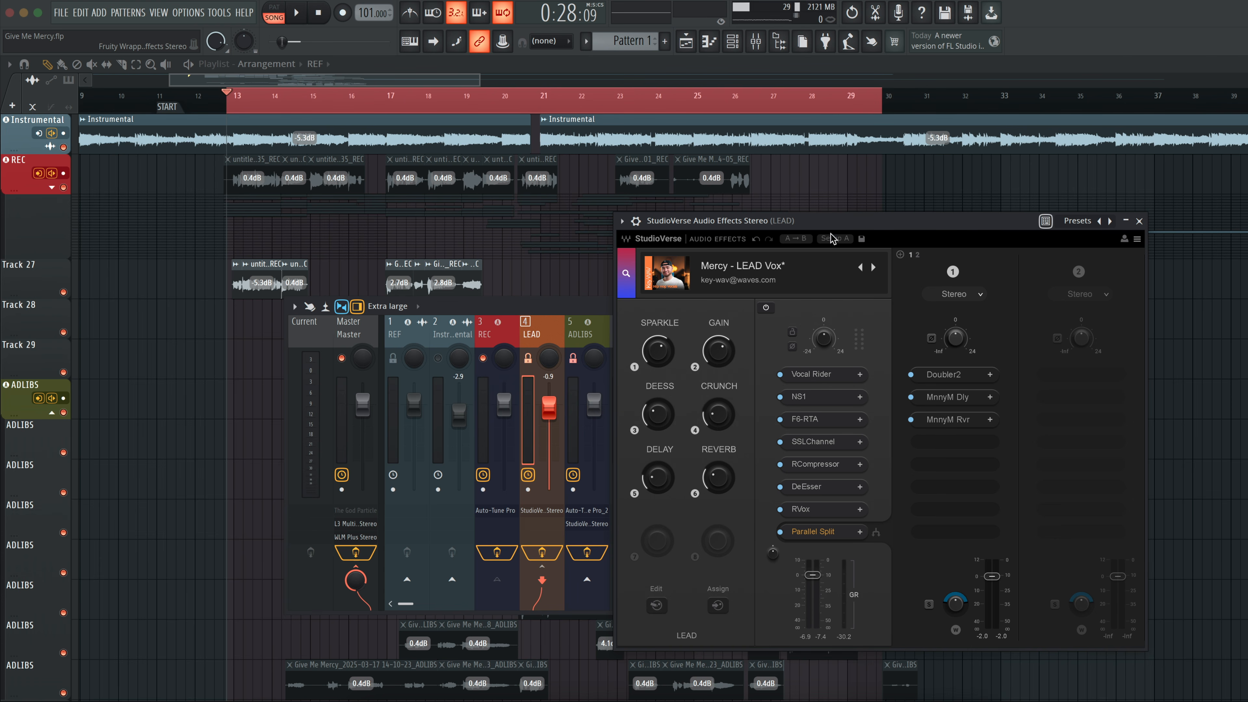
pyautogui.click(484, 340)
pyautogui.click(497, 511)
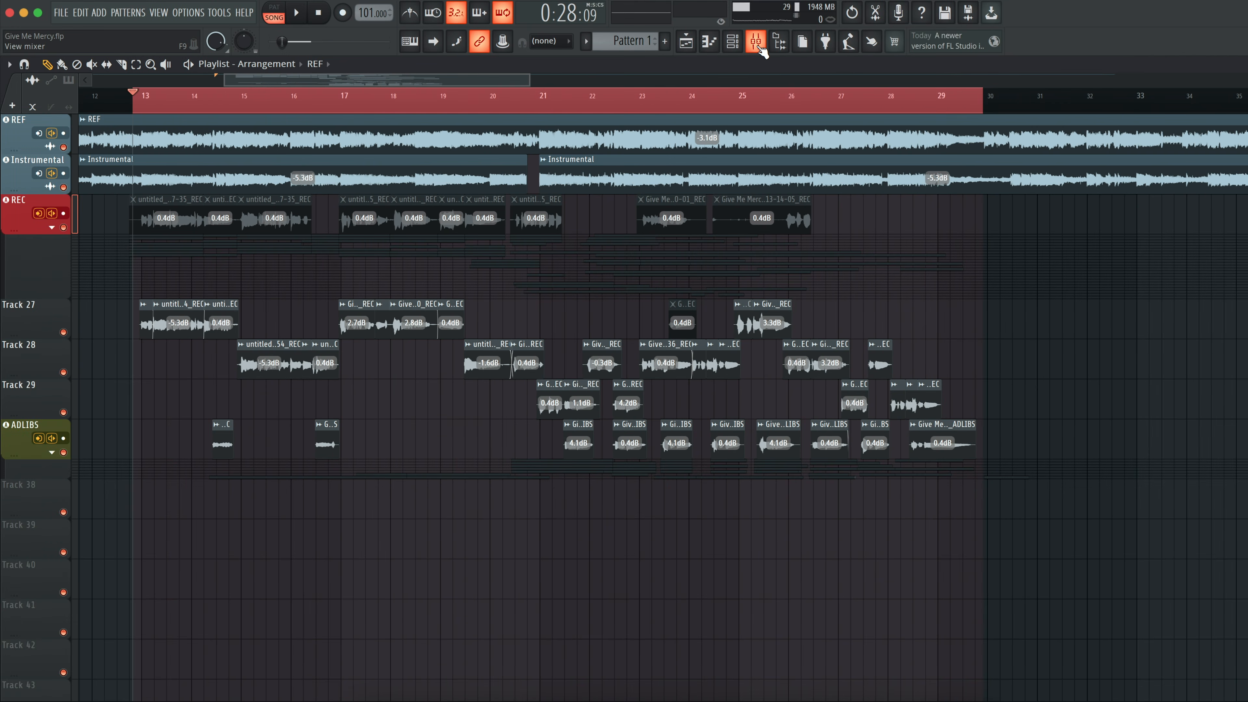
# Step: Open the mixer and inspect the L3 MultiMaximizer settings on the Master track
pyautogui.click(759, 47)
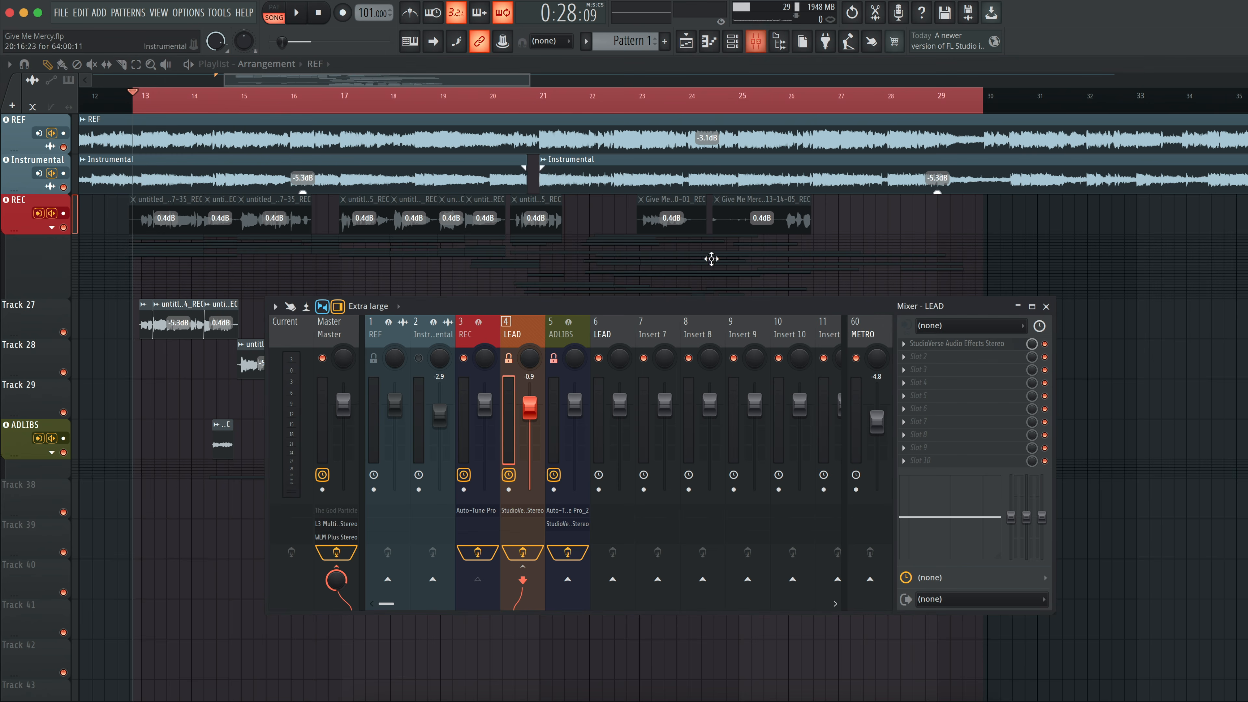
pyautogui.moveTo(689, 306); pyautogui.dragTo(732, 302)
pyautogui.click(368, 340)
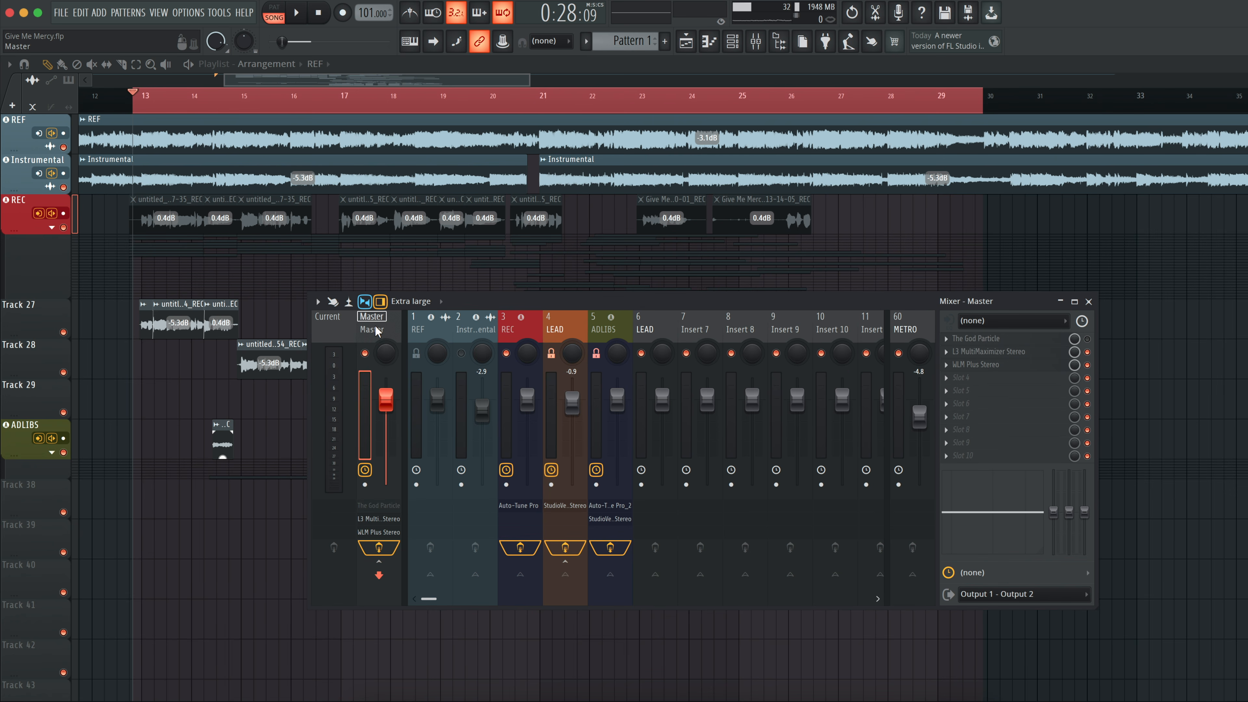
pyautogui.click(1003, 351)
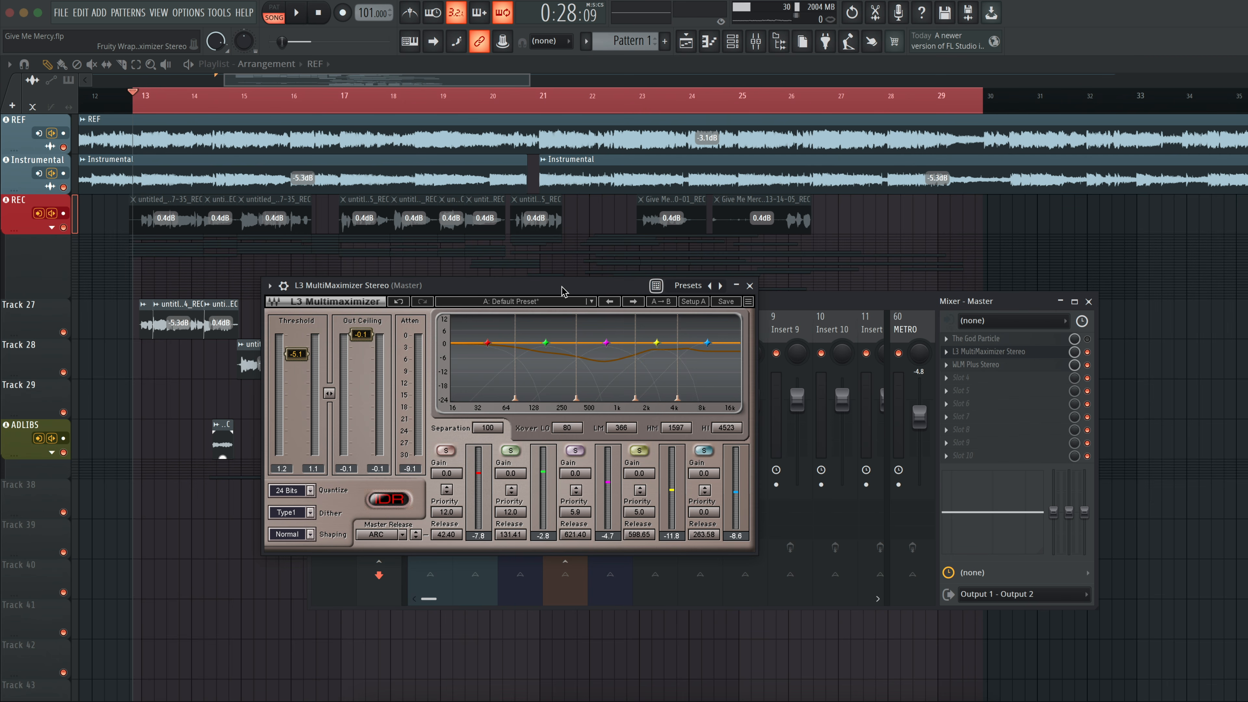
pyautogui.moveTo(562, 290); pyautogui.dragTo(571, 290)
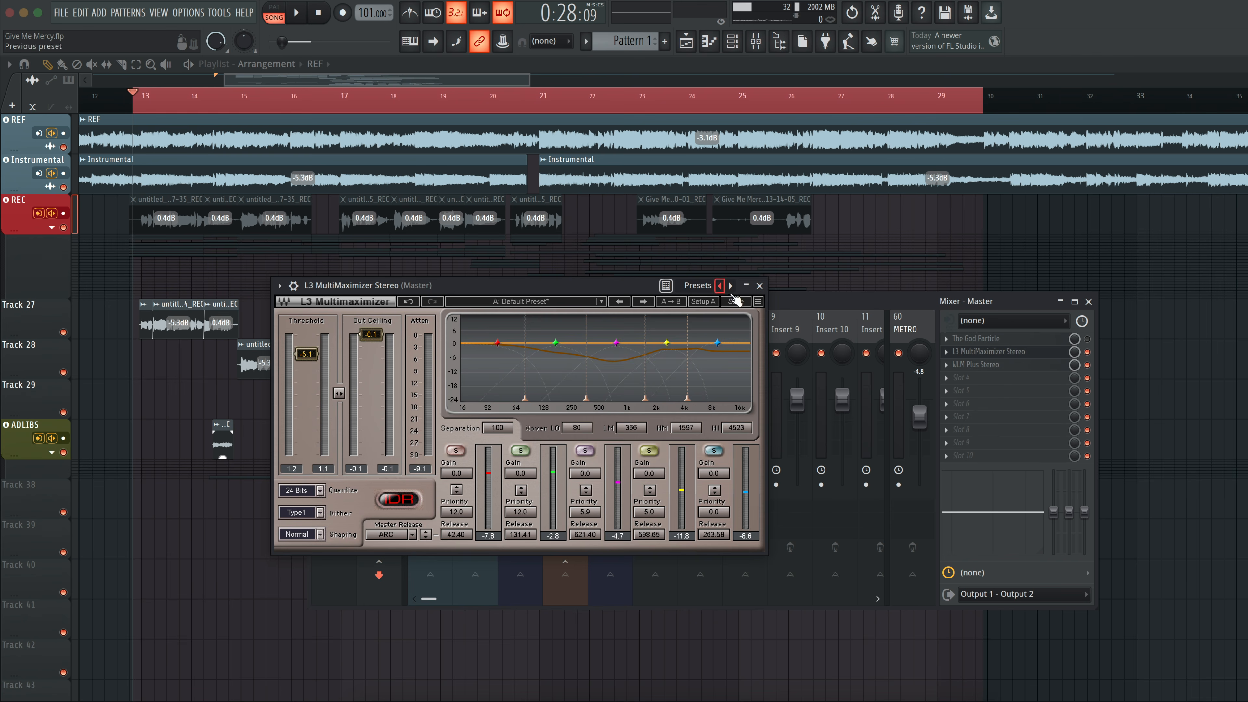
pyautogui.click(759, 285)
# Step: Inspect Auto-Tune Pro on the REC mixer track, including its Use Low Latency option
pyautogui.click(516, 327)
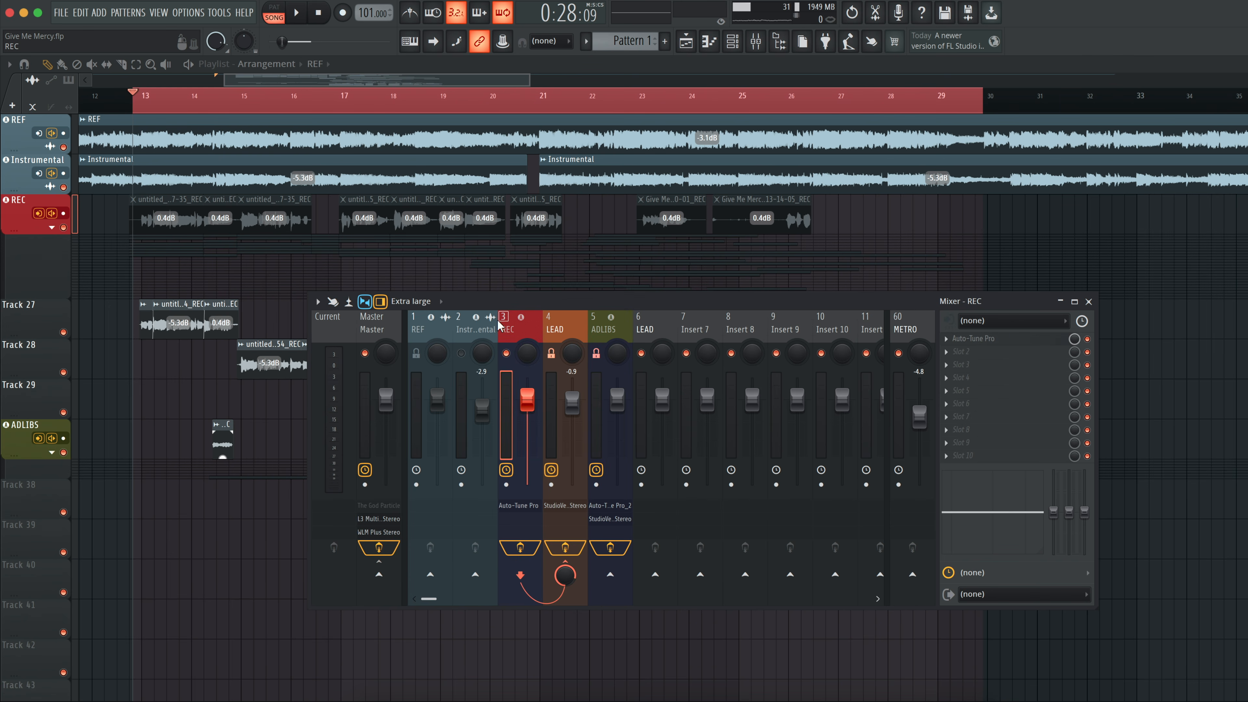
pyautogui.click(518, 506)
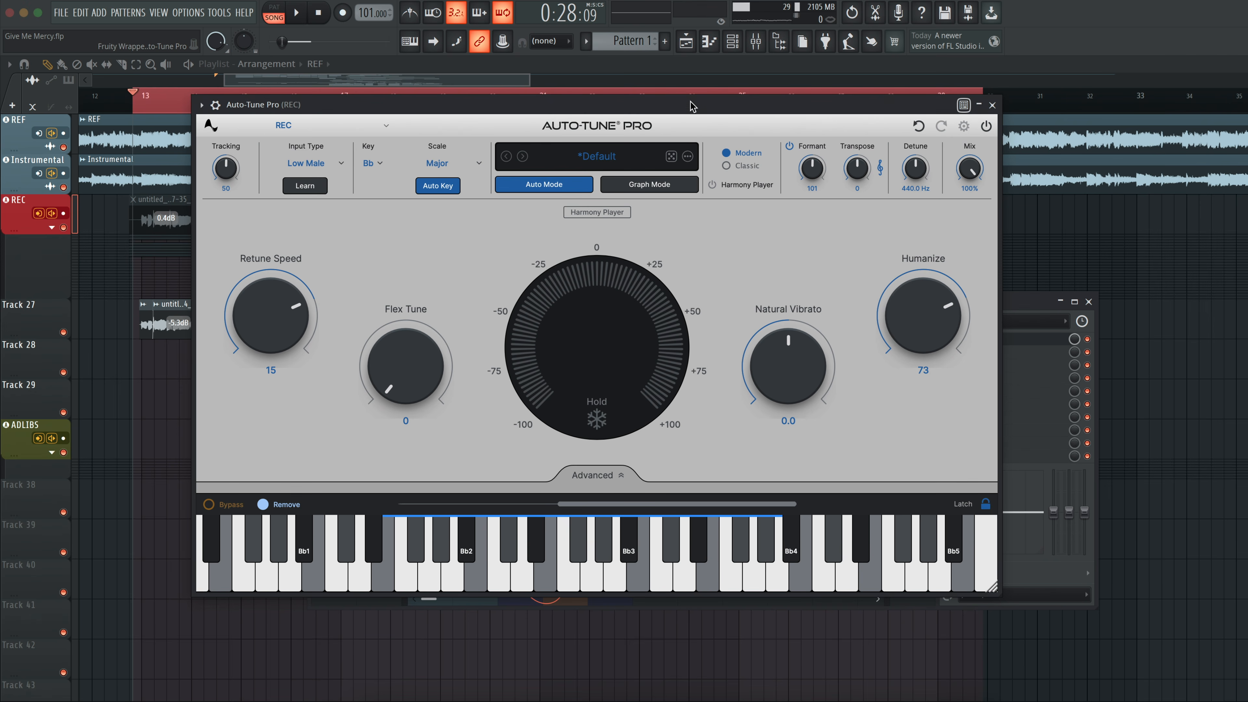
pyautogui.moveTo(692, 106); pyautogui.dragTo(584, 173)
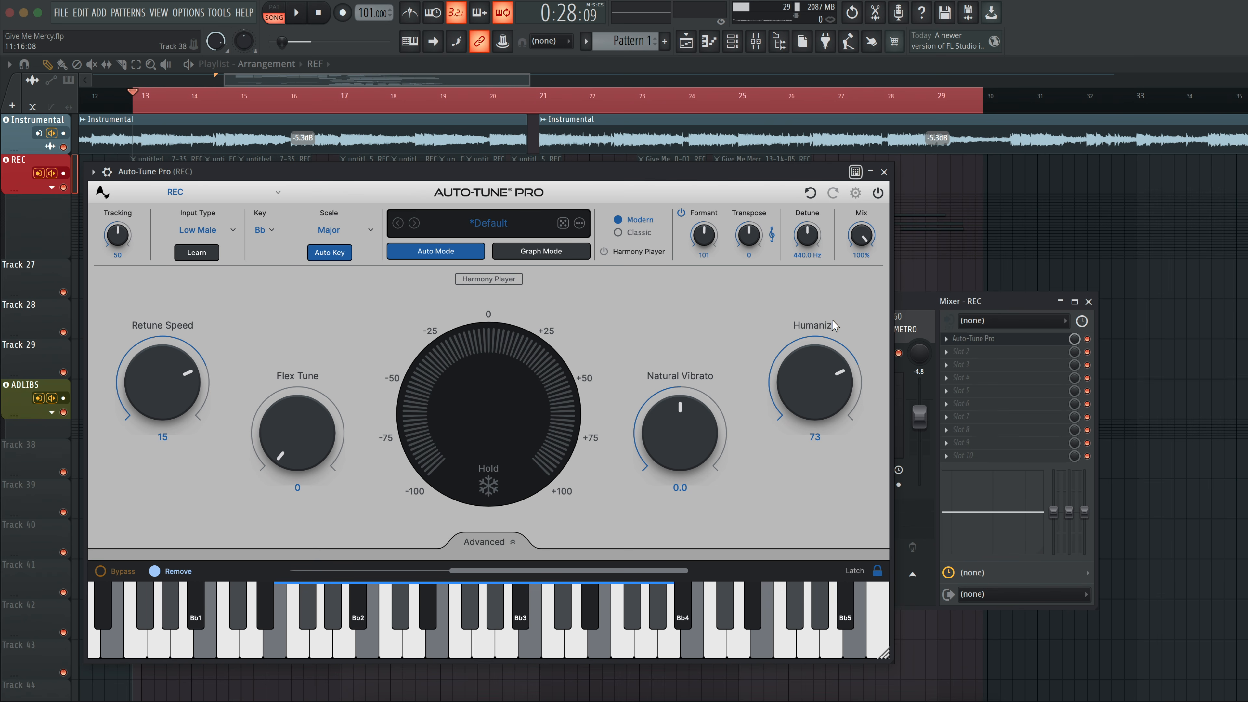
pyautogui.click(856, 192)
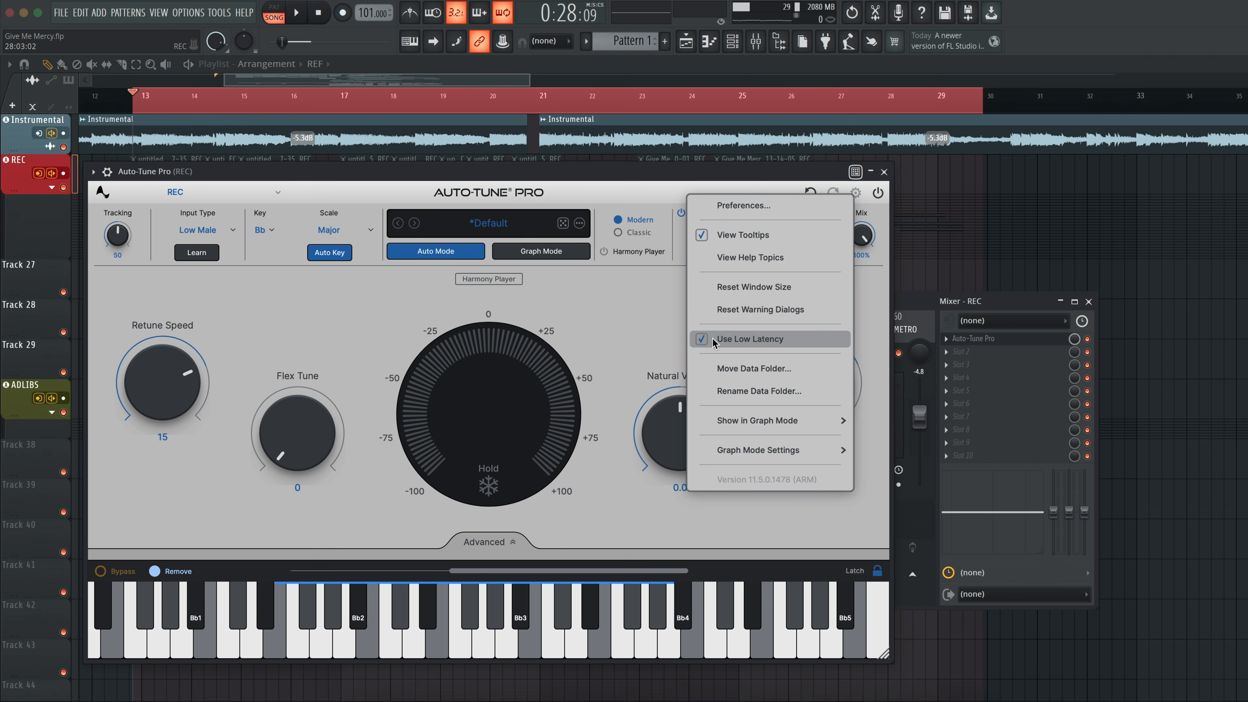
pyautogui.click(853, 194)
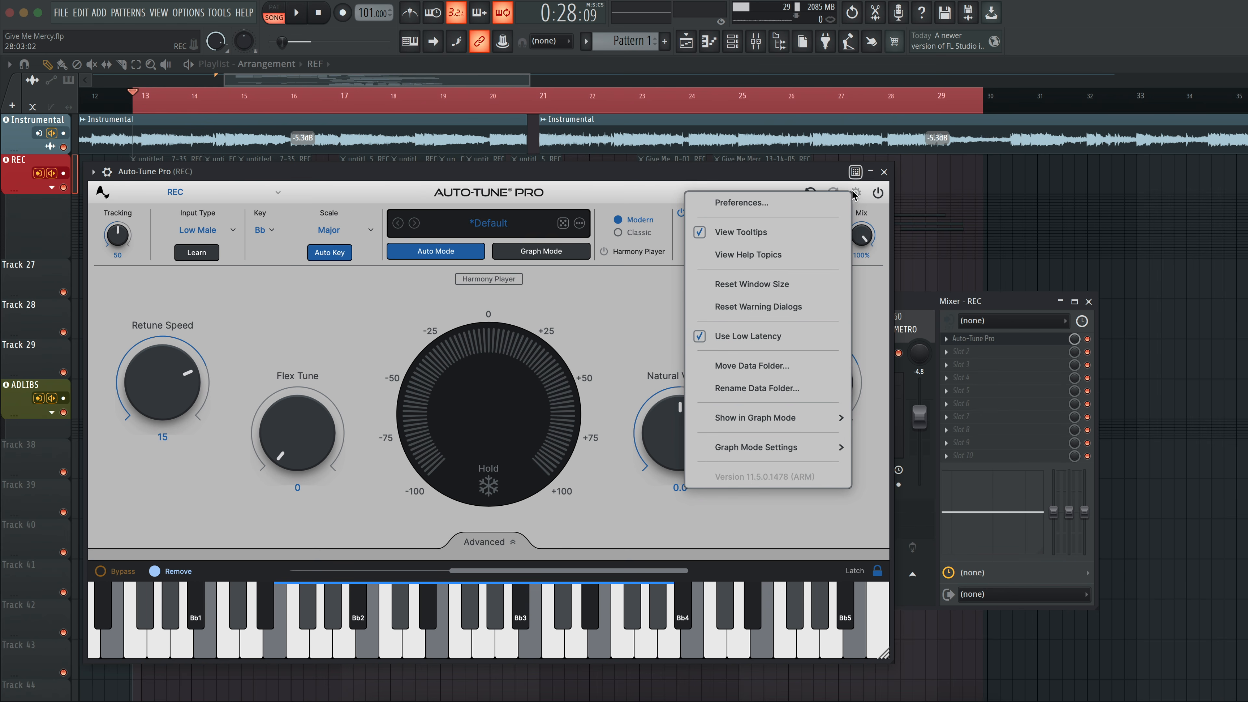
pyautogui.click(884, 173)
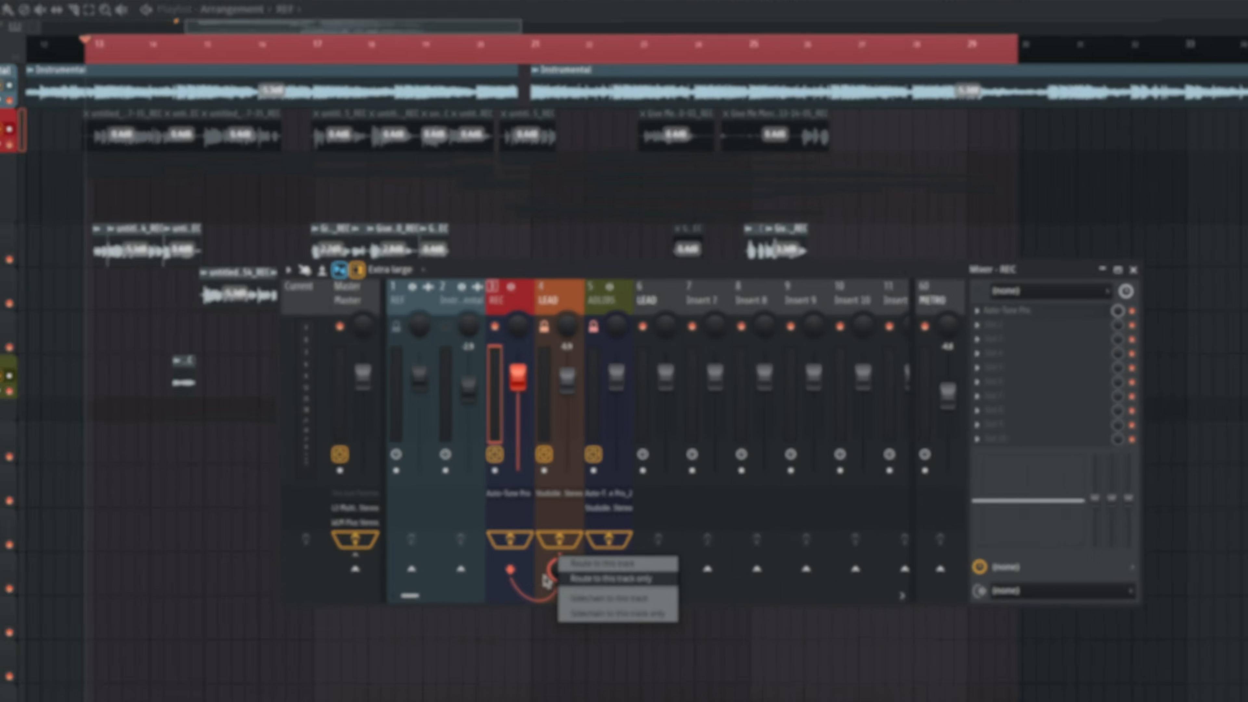
# Step: Show the StudioVerse Audio Effects chain on the LEAD mixer track, which receives the REC track
pyautogui.click(514, 106)
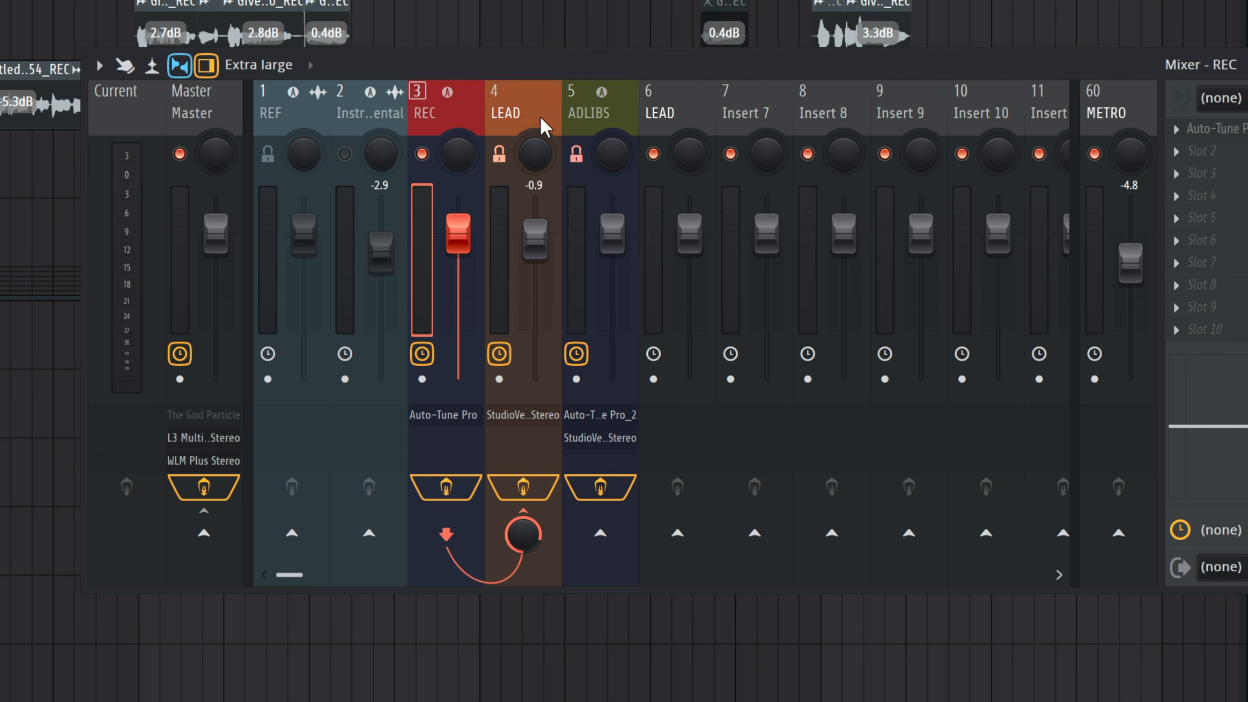
pyautogui.click(524, 115)
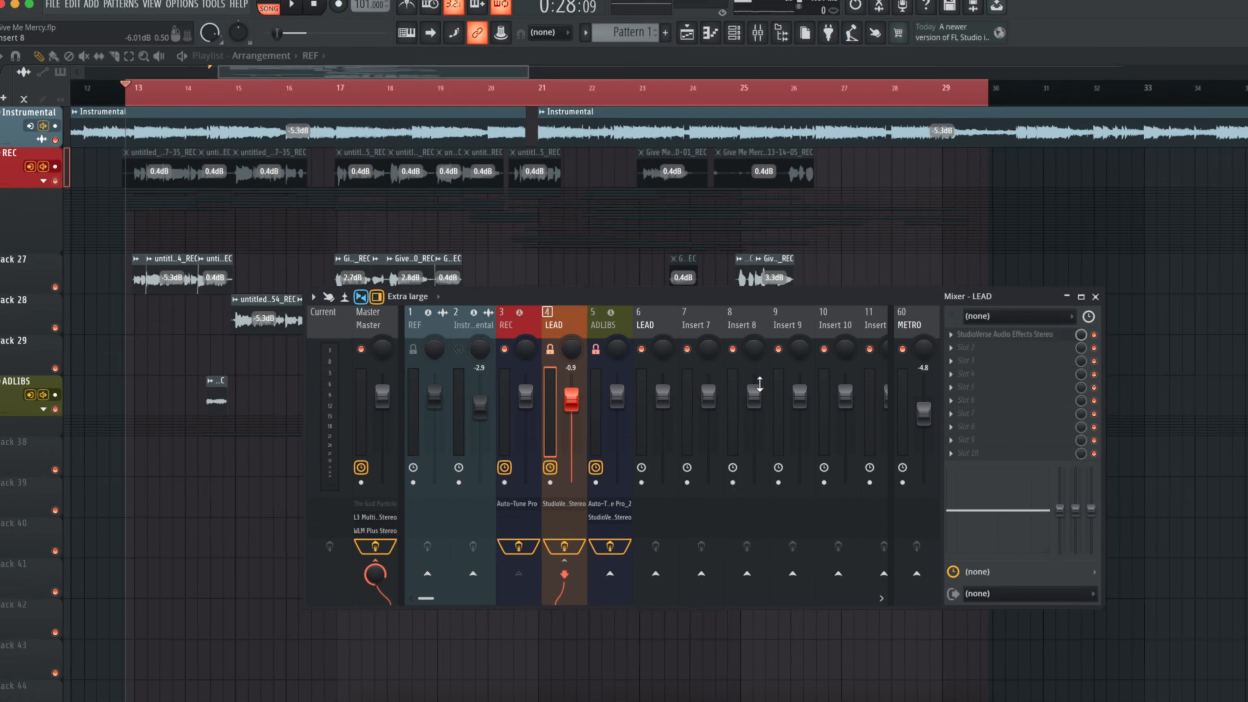
pyautogui.click(981, 337)
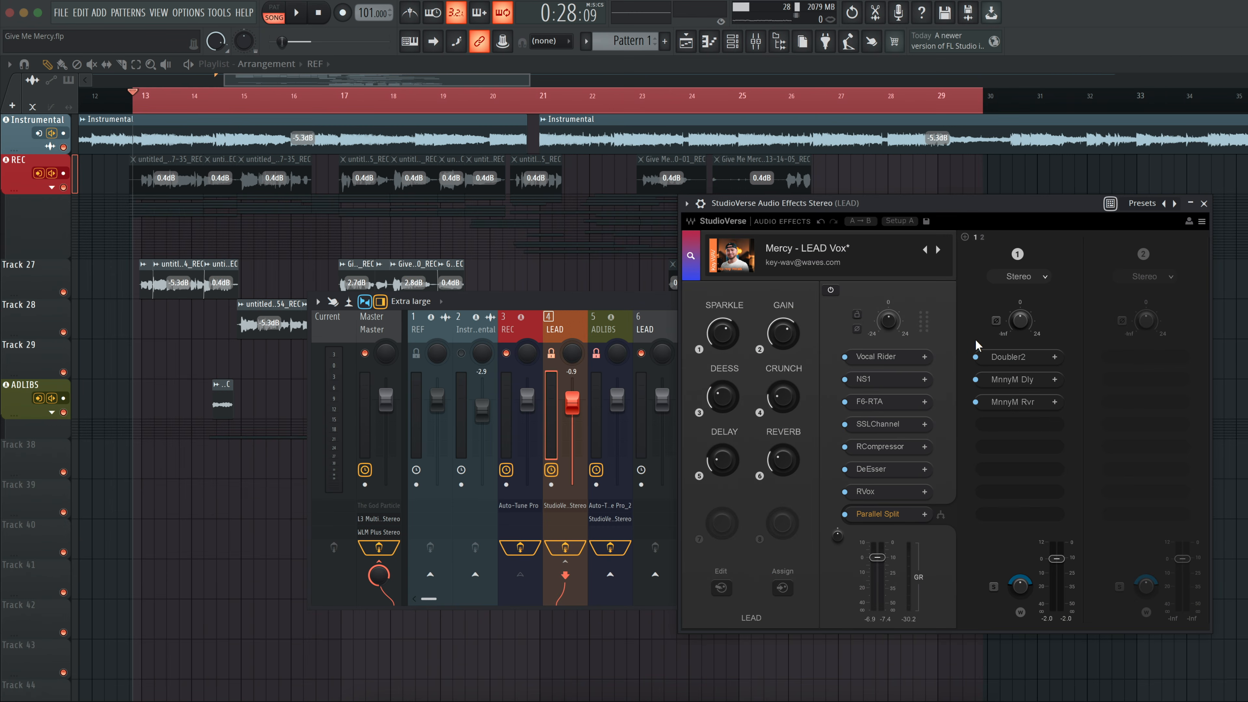
pyautogui.moveTo(949, 207); pyautogui.dragTo(909, 208)
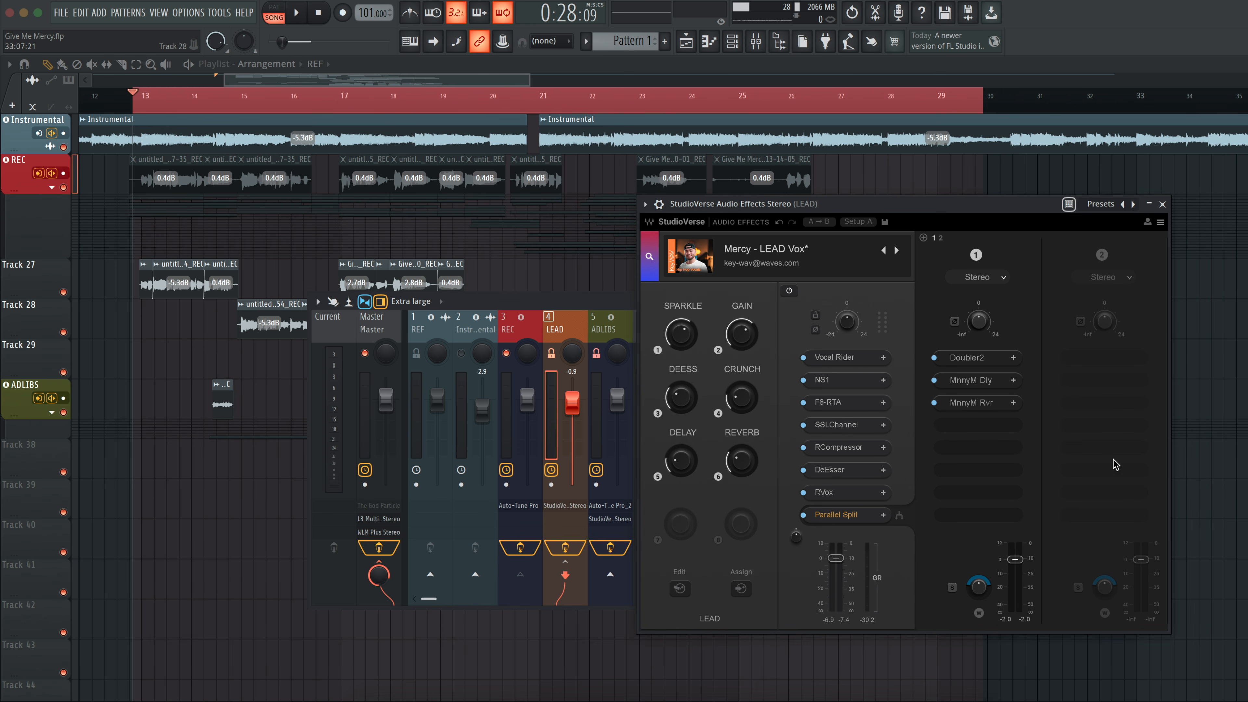
pyautogui.moveTo(913, 226); pyautogui.dragTo(964, 215)
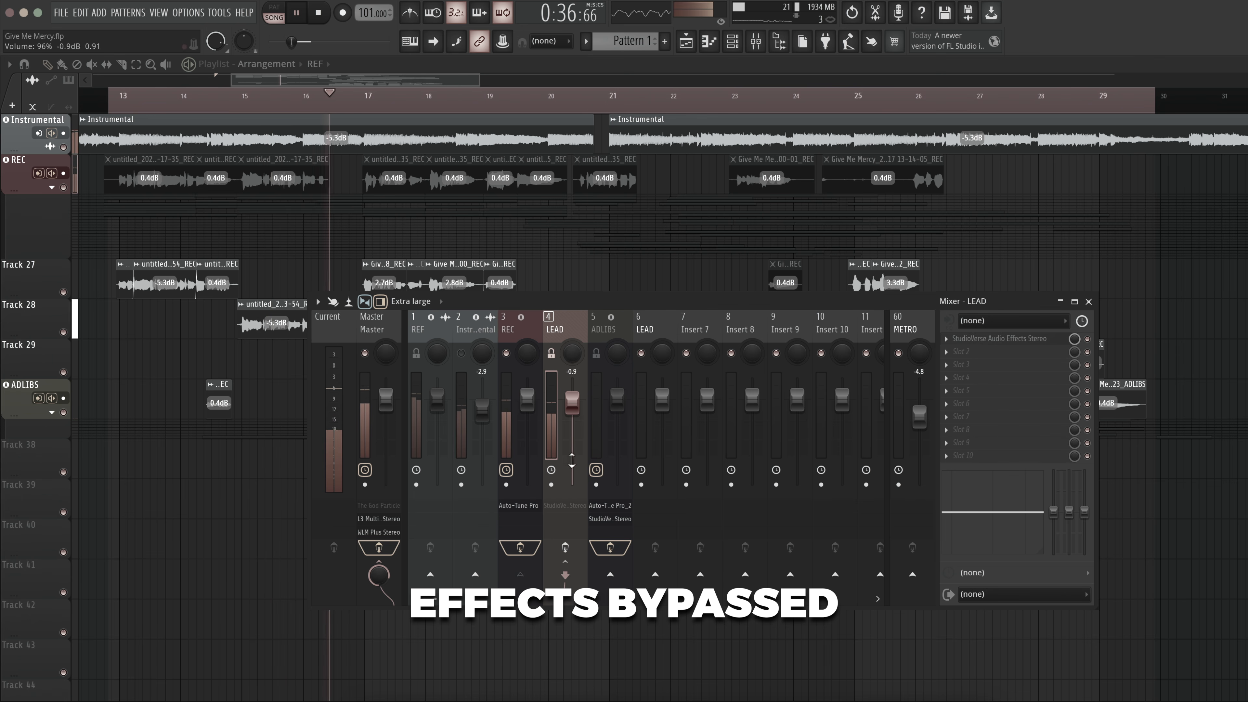
# Step: Turn the LEAD track's effects on during playback and reopen its StudioVerse chain
pyautogui.click(565, 548)
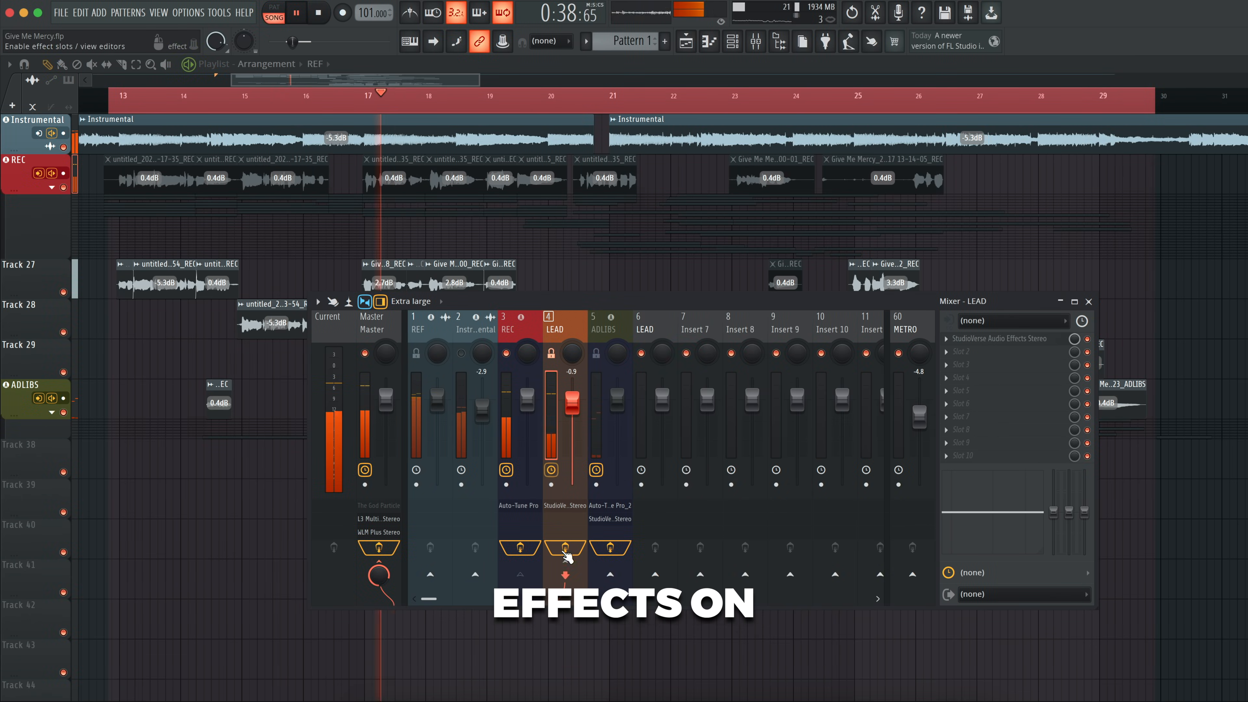
pyautogui.click(1032, 339)
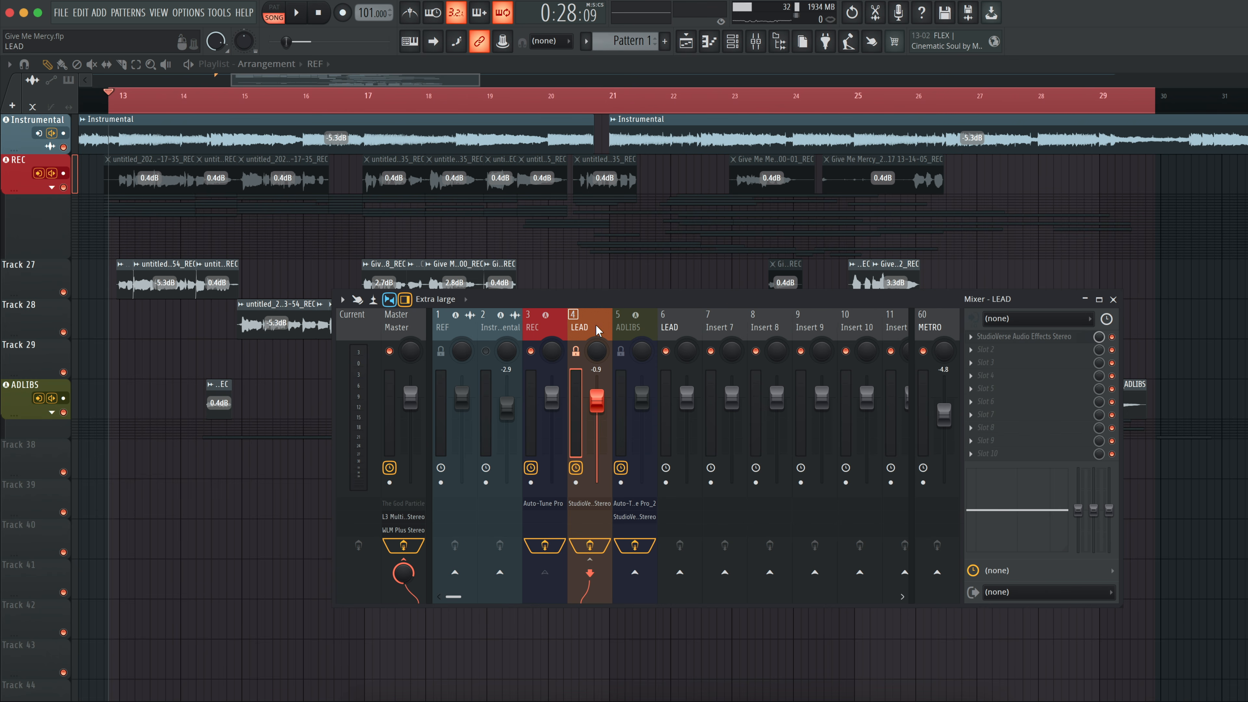
pyautogui.click(1023, 337)
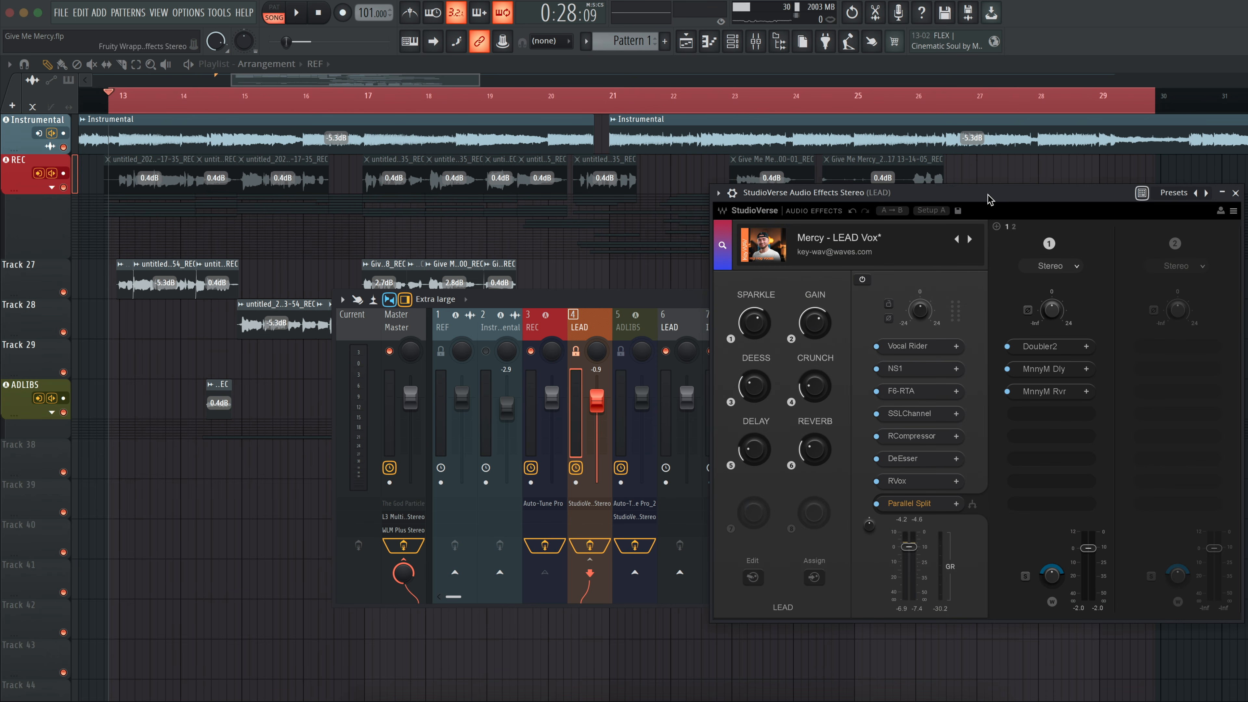
# Step: Open Vocal Rider in the LEAD chain and play vocal phrases to watch how its fader rides the level
pyautogui.click(928, 350)
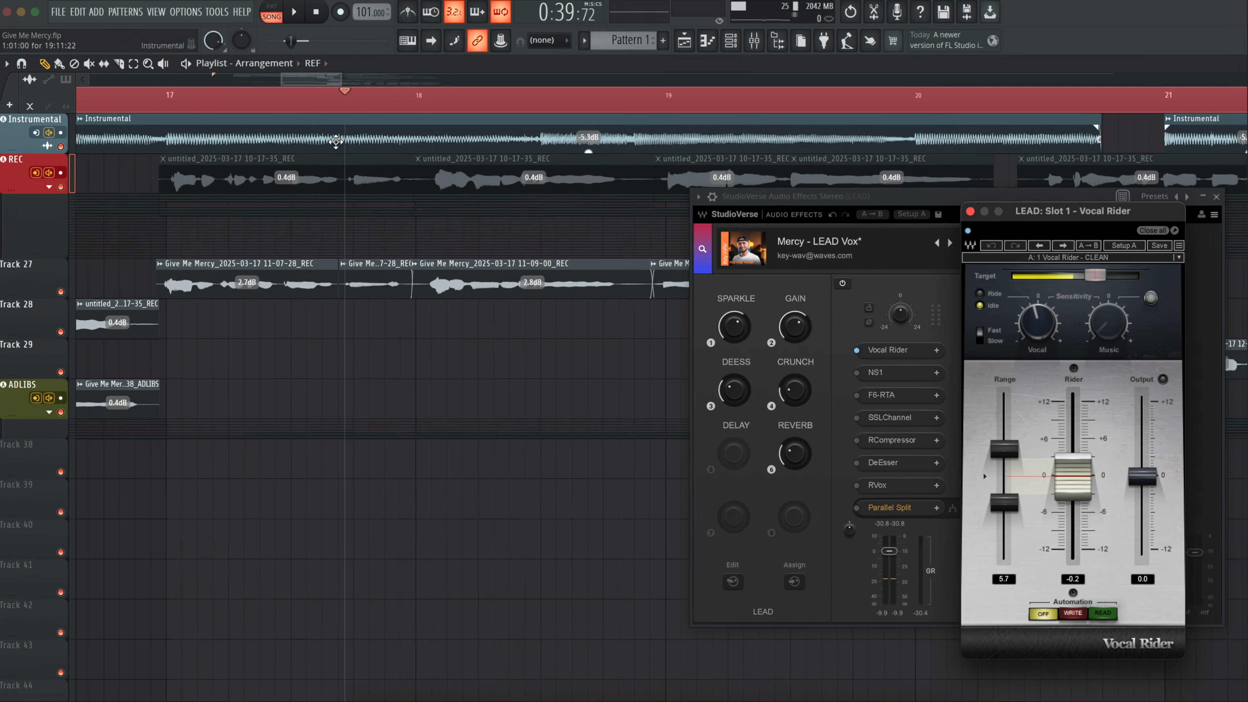
pyautogui.press('space')
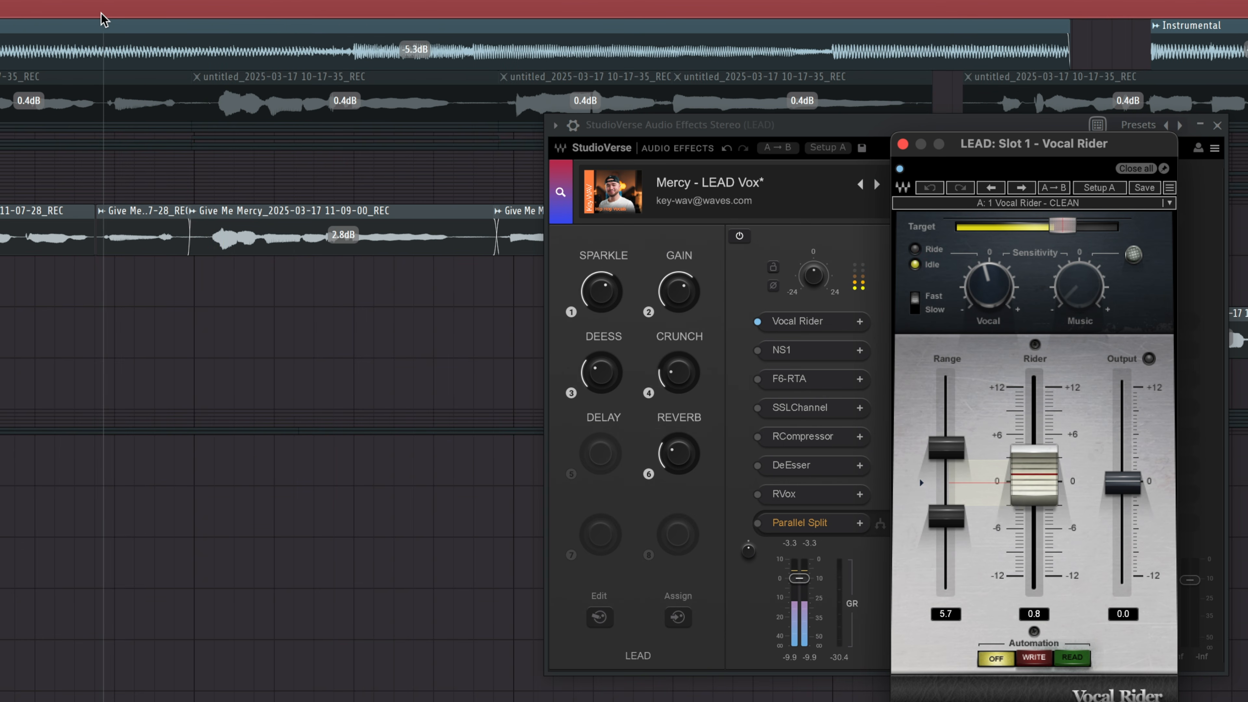
pyautogui.press('space')
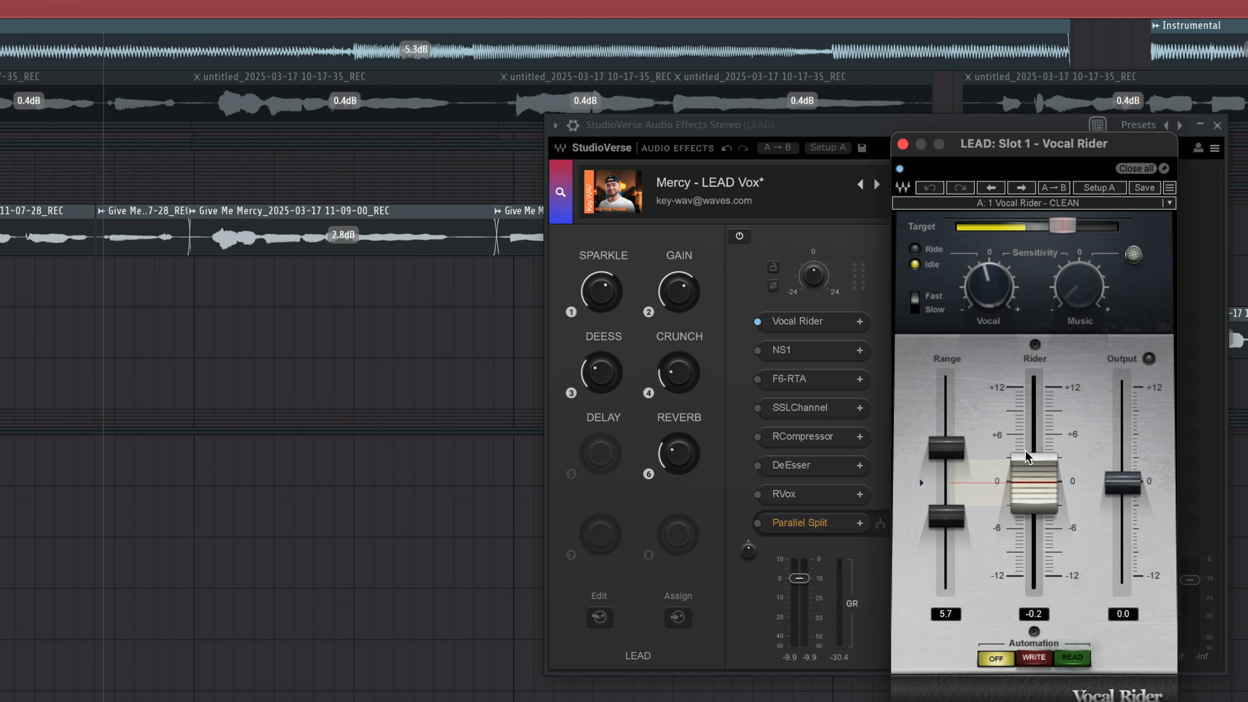
pyautogui.press('space')
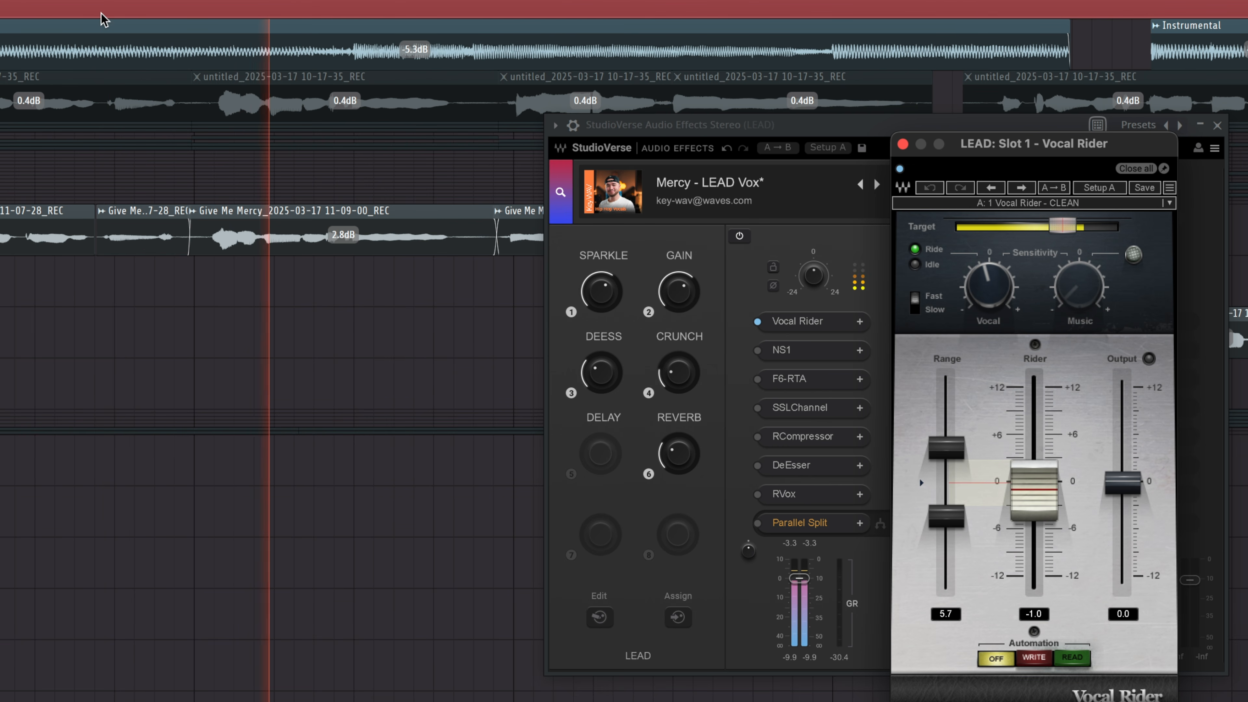
pyautogui.press('space')
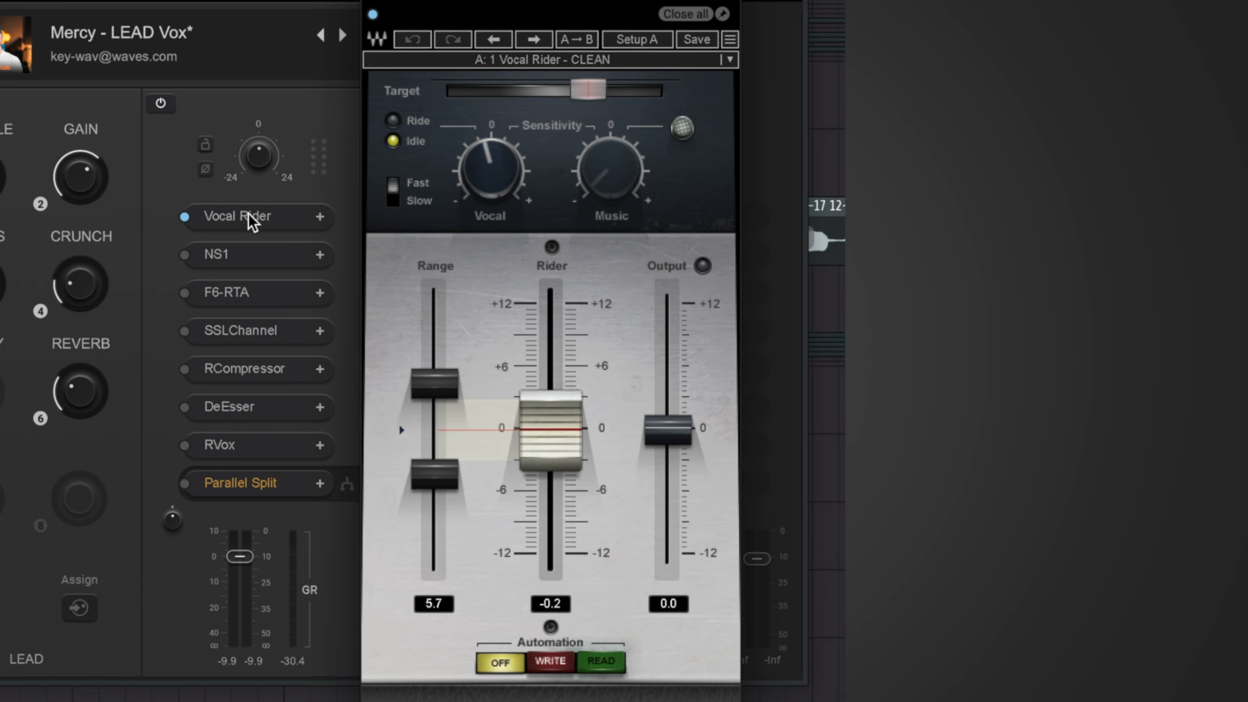
# Step: Examine the NS1 noise suppressor in the LEAD chain
pyautogui.click(895, 349)
pyautogui.click(219, 251)
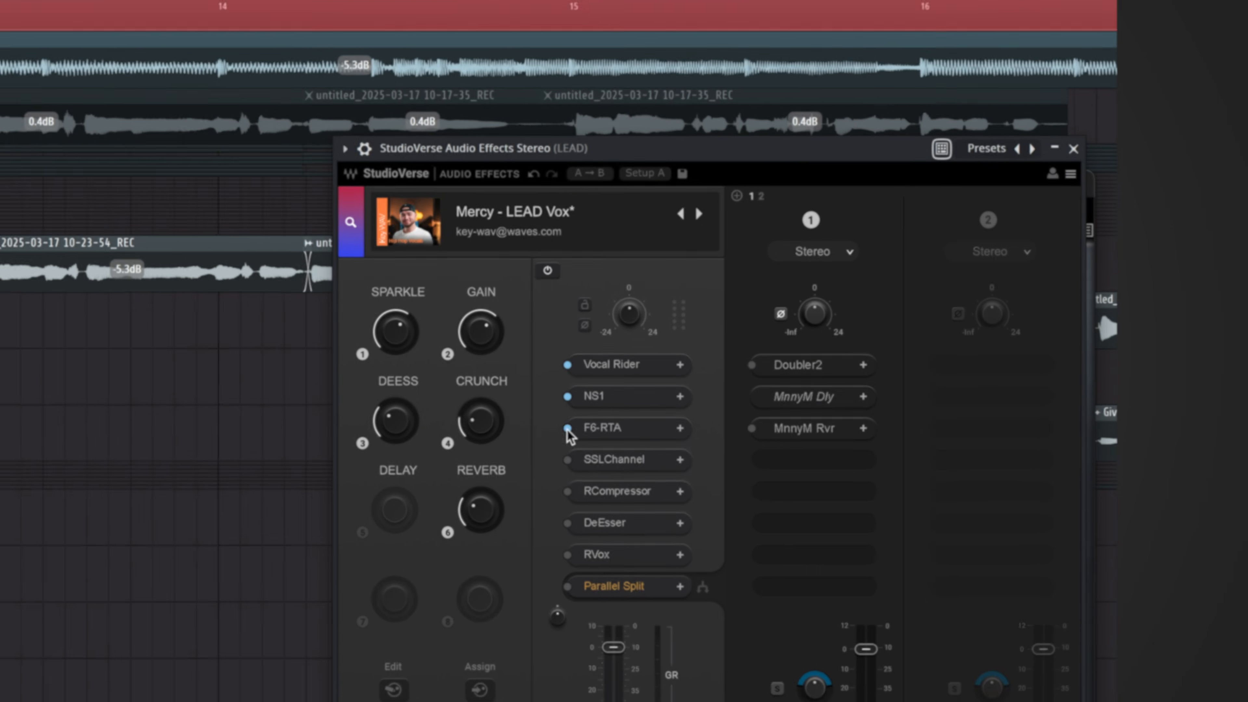
pyautogui.click(764, 412)
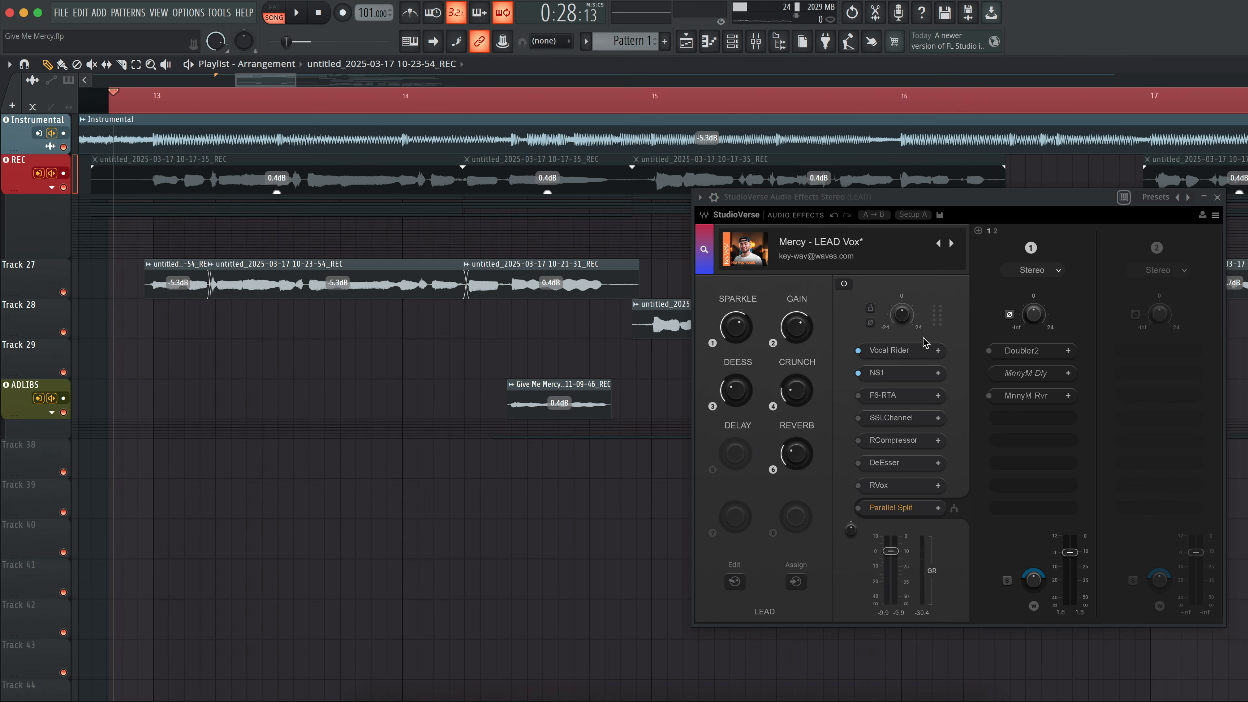
# Step: Play the vocal from bar 13 with F6-RTA bypassed and examine its spectrum in the equalizer
pyautogui.press('space')
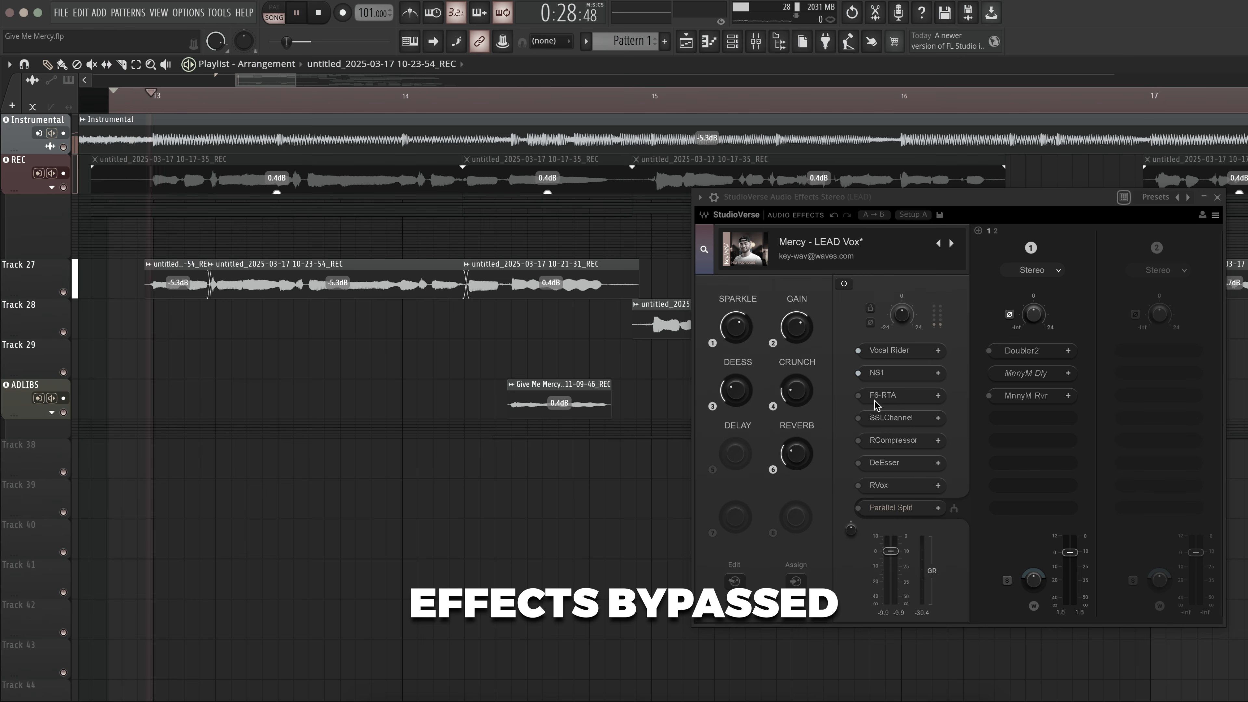
pyautogui.click(875, 400)
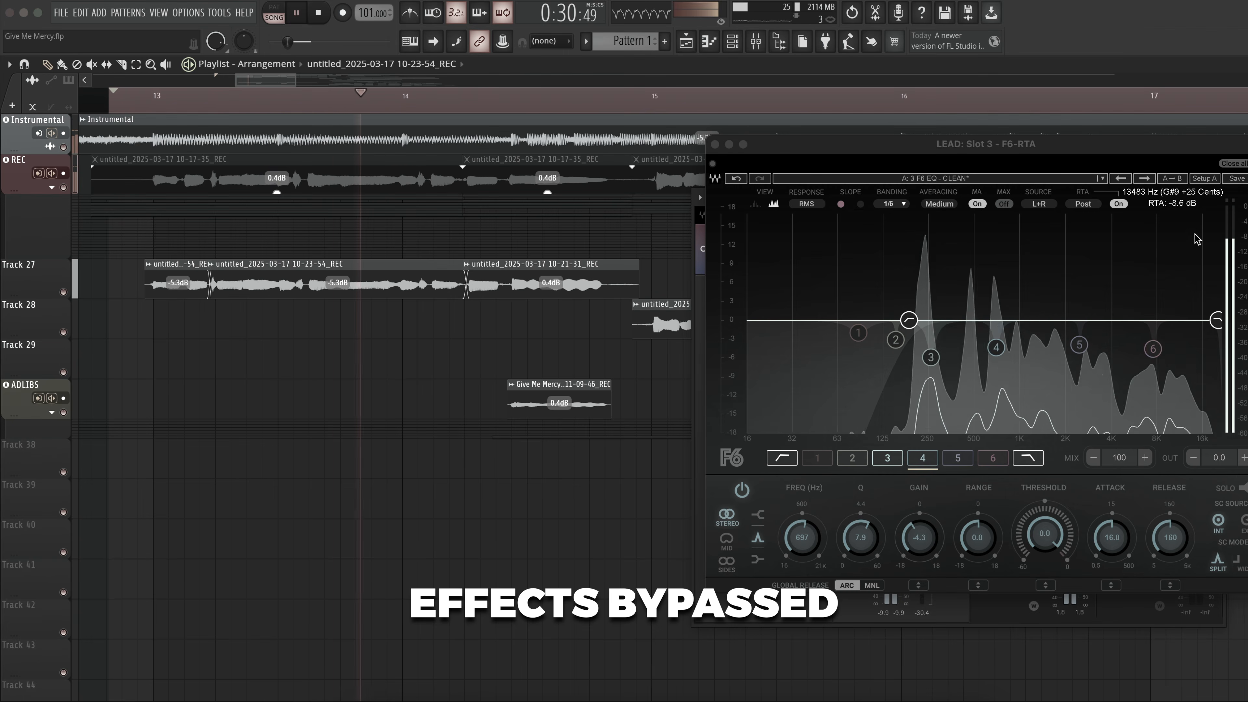
pyautogui.press('space')
pyautogui.click(1234, 166)
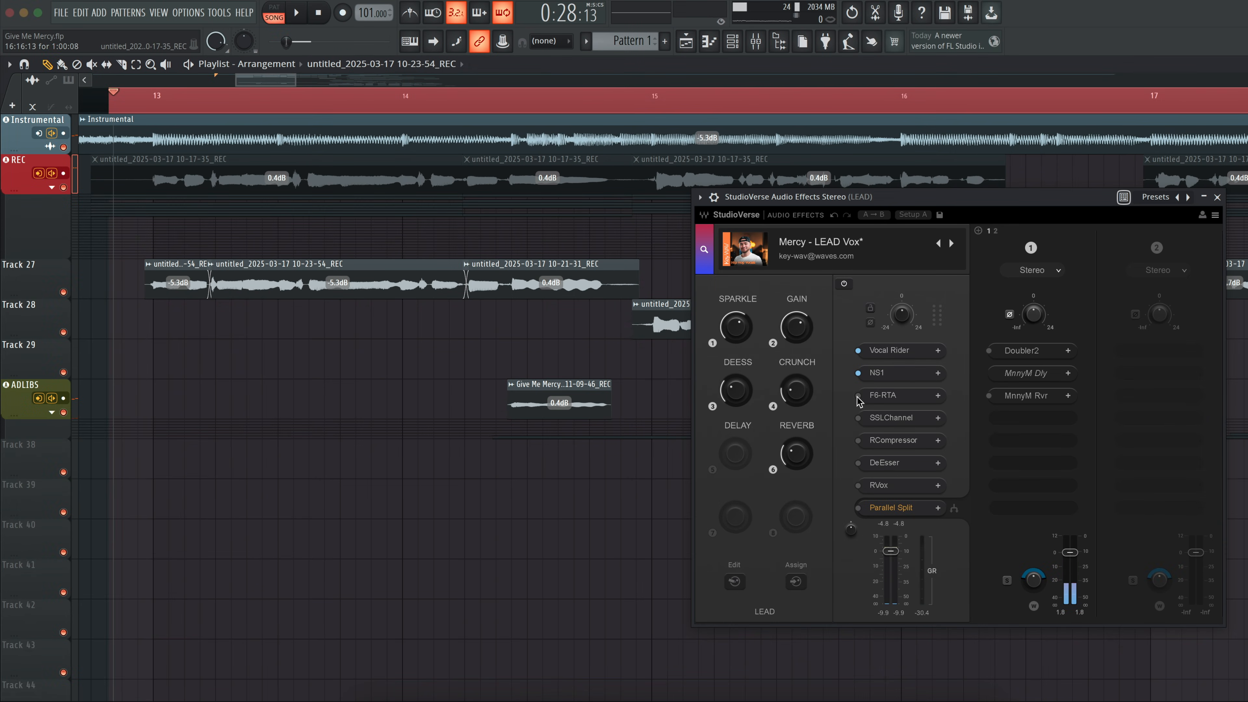
# Step: Enable F6-RTA in the LEAD chain and audition the vocal from bar 13 with its EQ cuts
pyautogui.click(879, 401)
pyautogui.press('space')
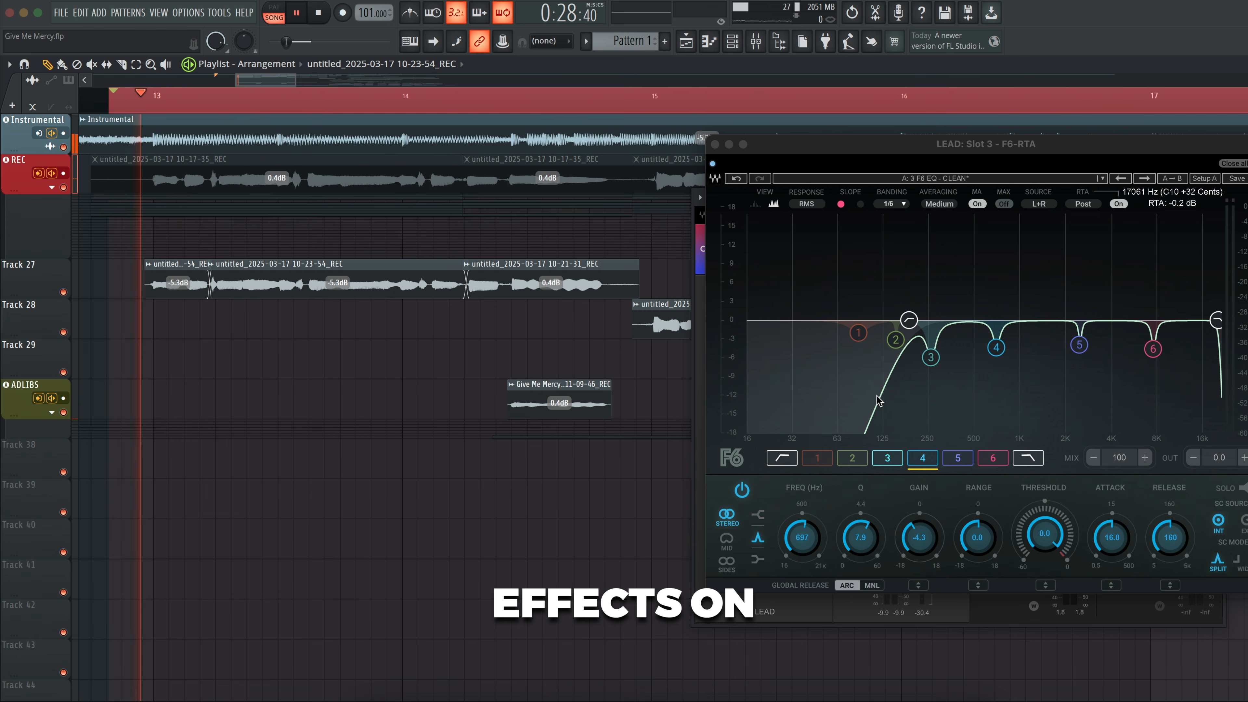
pyautogui.click(1228, 164)
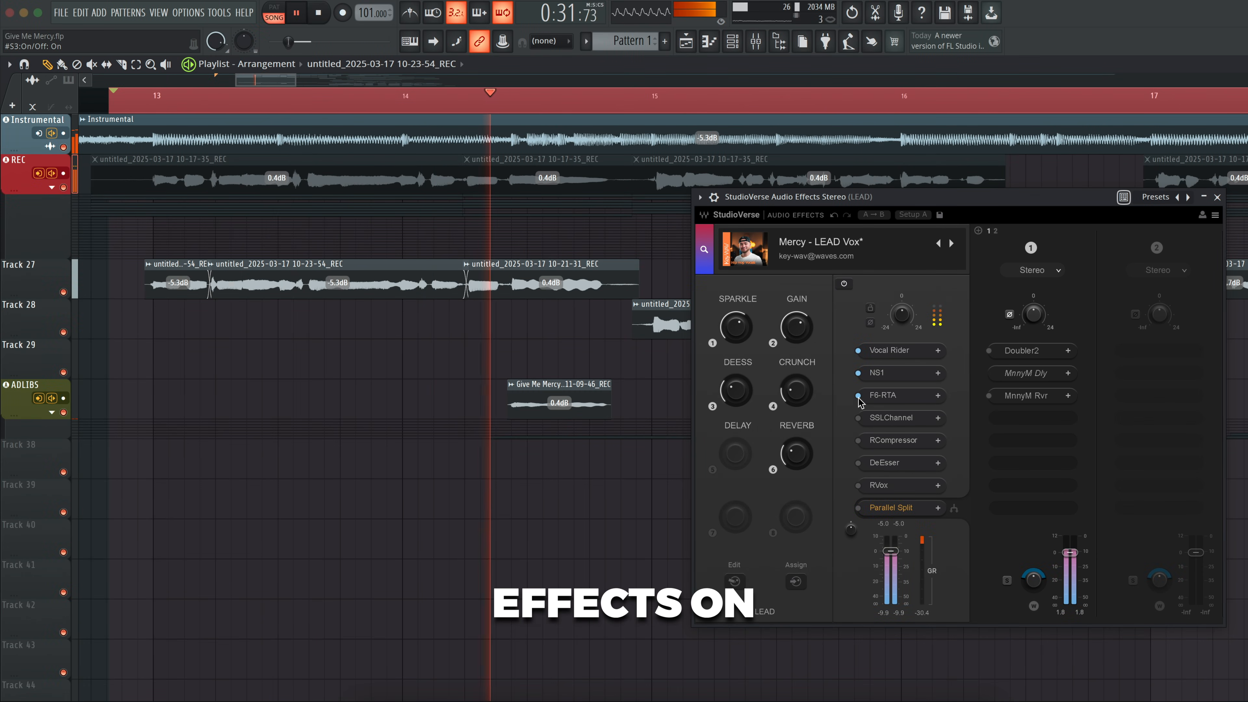
pyautogui.press('space')
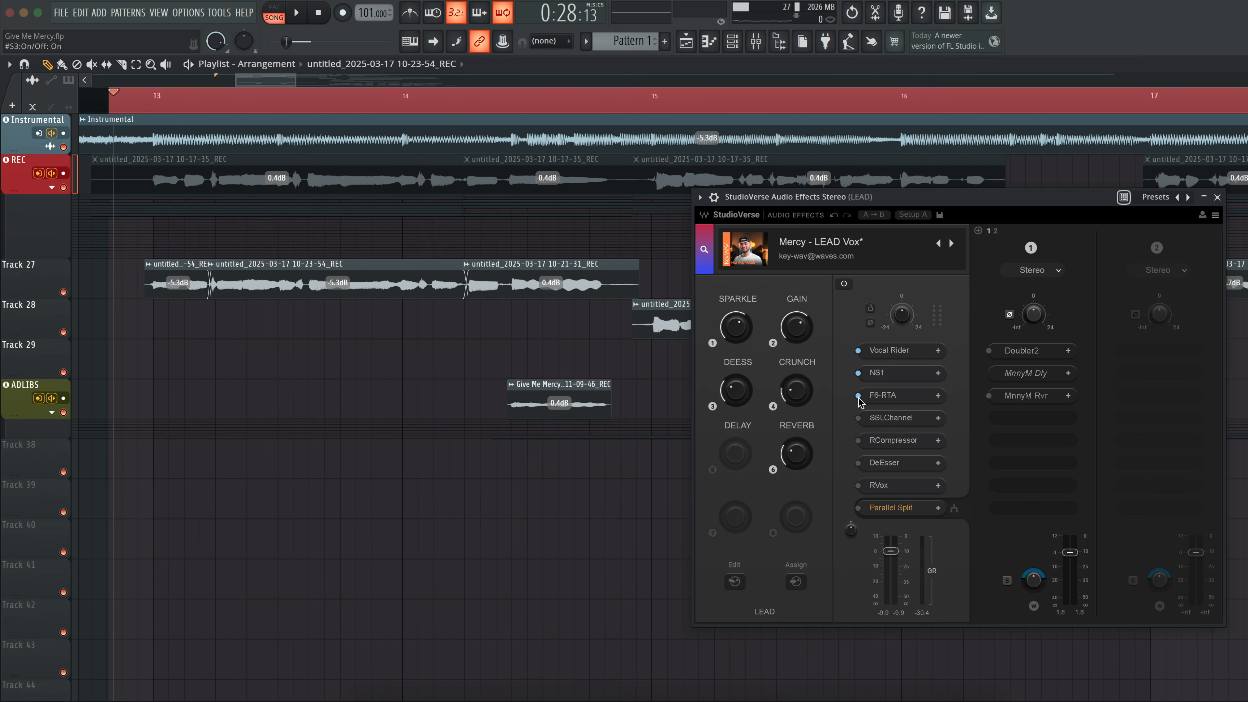
# Step: Open SSLChannel in the LEAD chain to examine it, and play the vocal from bar 13 with it bypassed
pyautogui.click(878, 420)
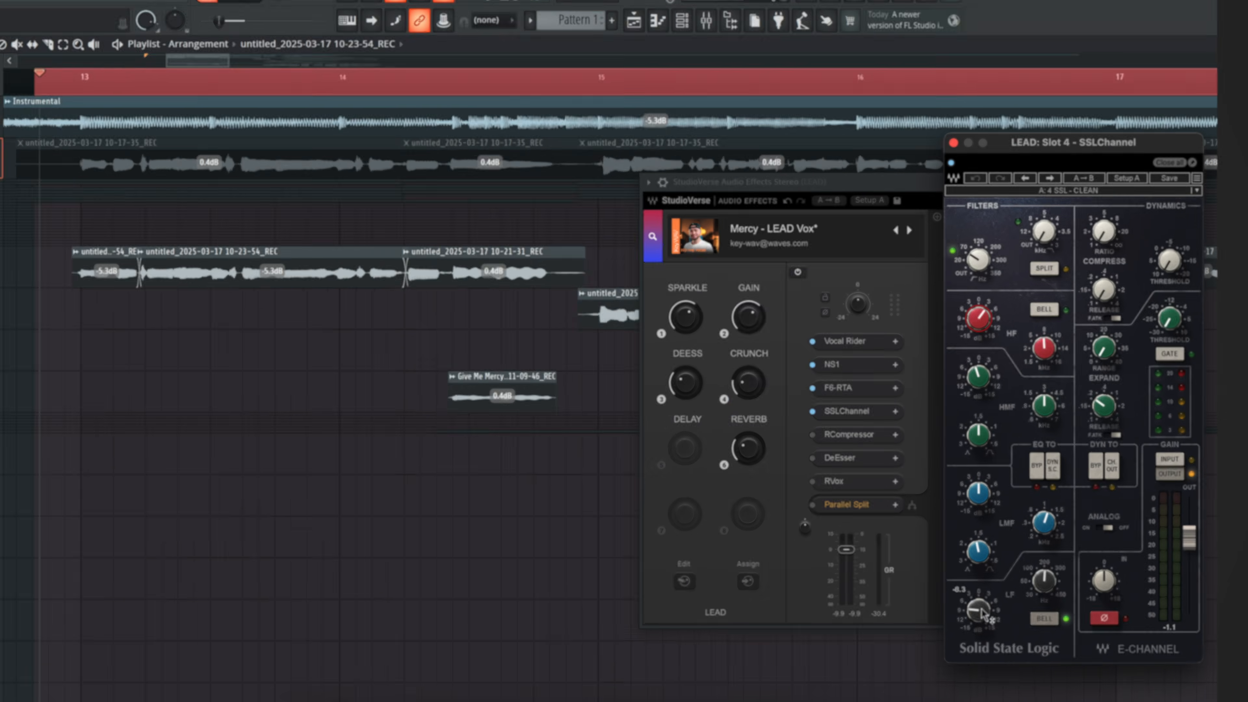
pyautogui.click(593, 380)
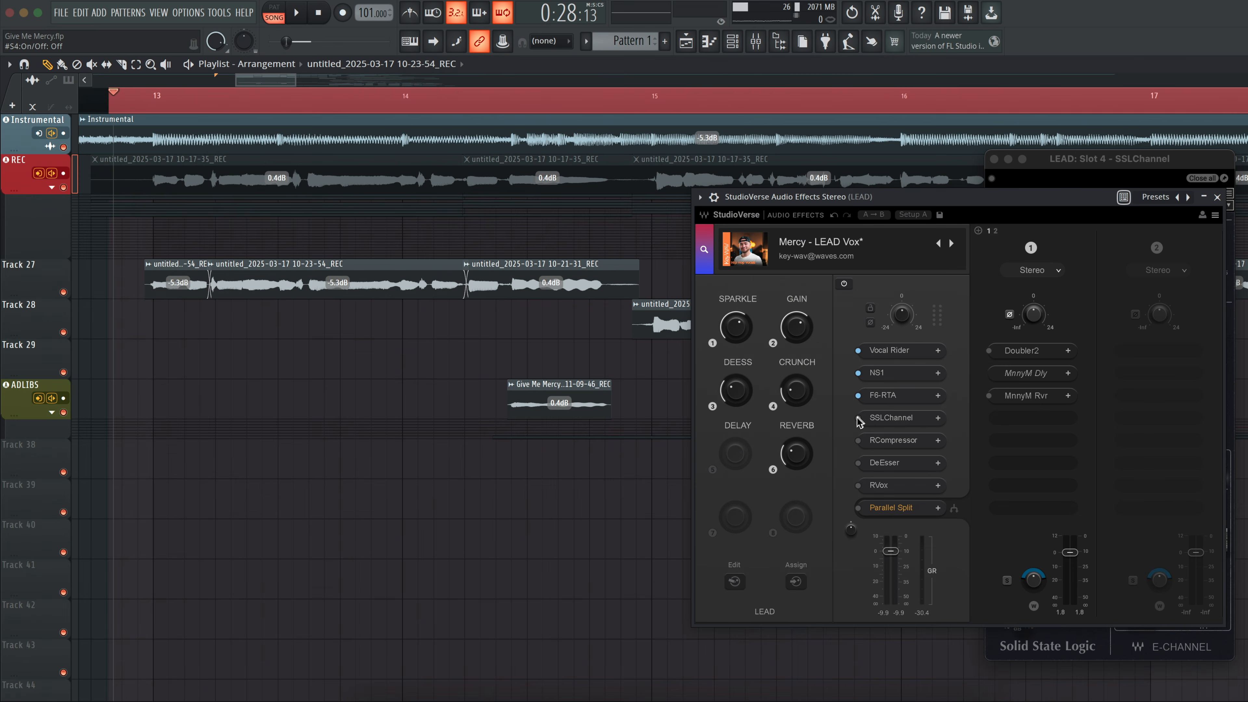
pyautogui.press('space')
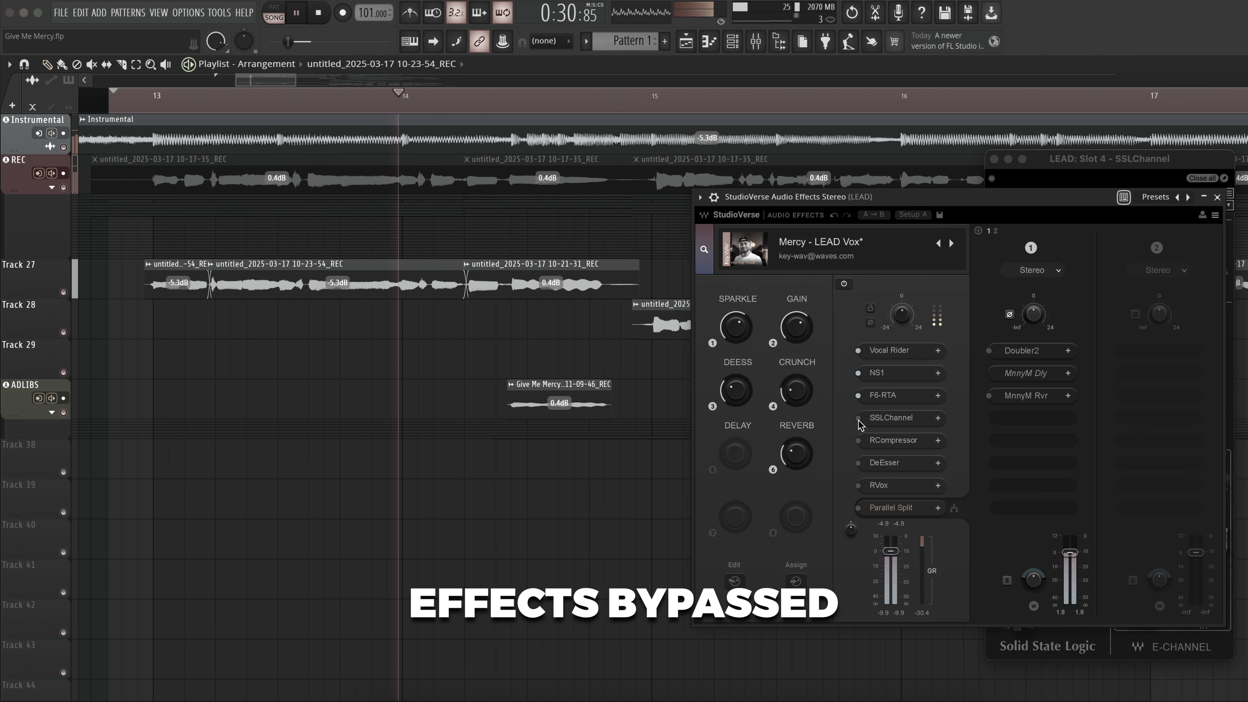
pyautogui.press('space')
# Step: Enable SSLChannel and alternate between active and bypassed during playback from bar 13 to compare the vocal, leaving it on
pyautogui.click(858, 419)
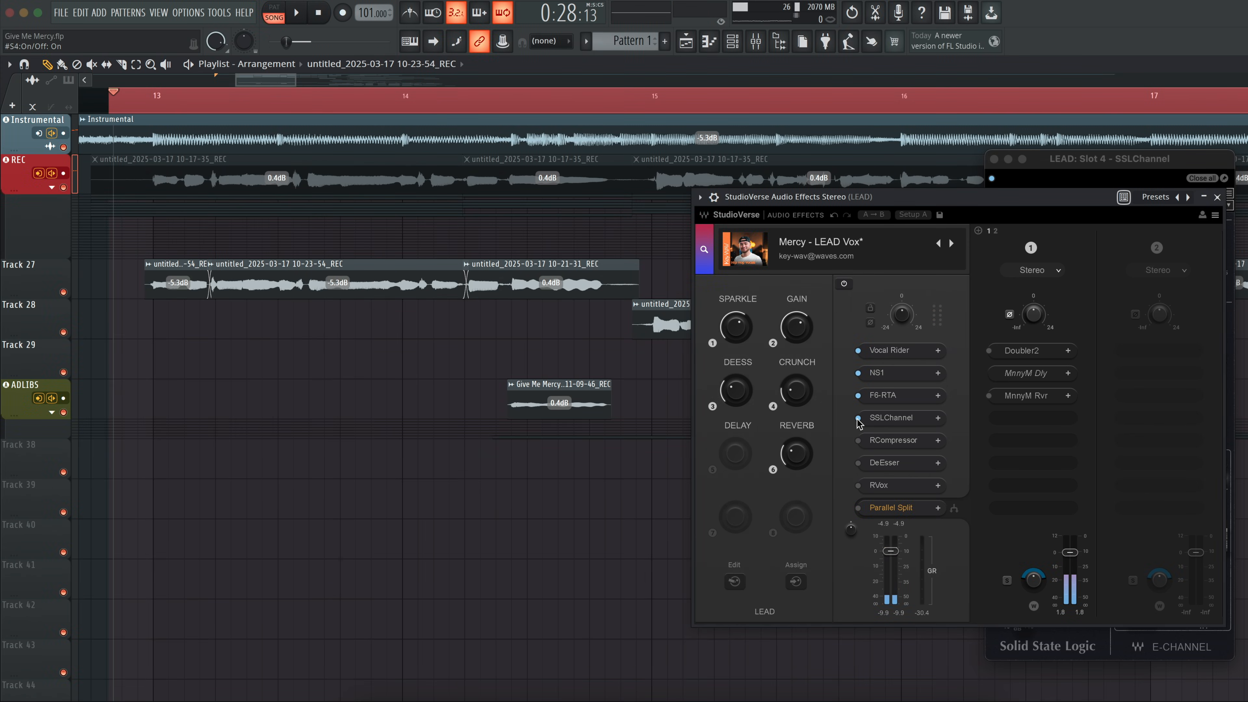
pyautogui.press('space')
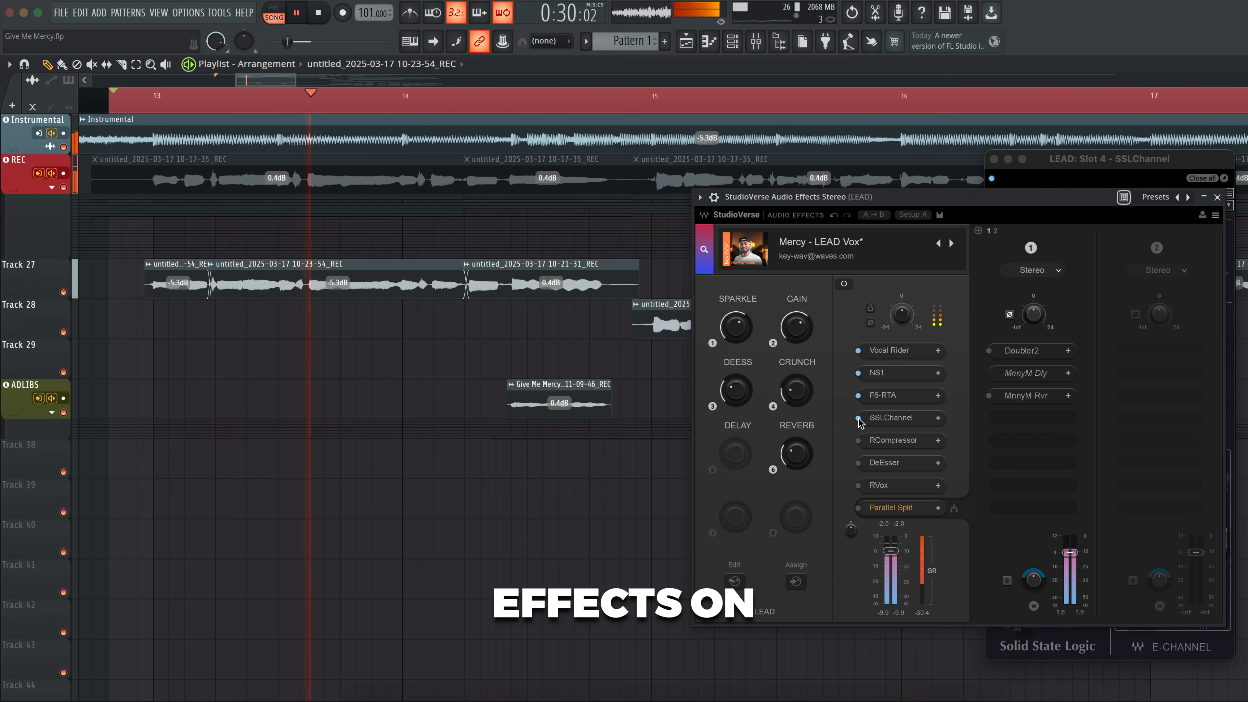
pyautogui.click(858, 419)
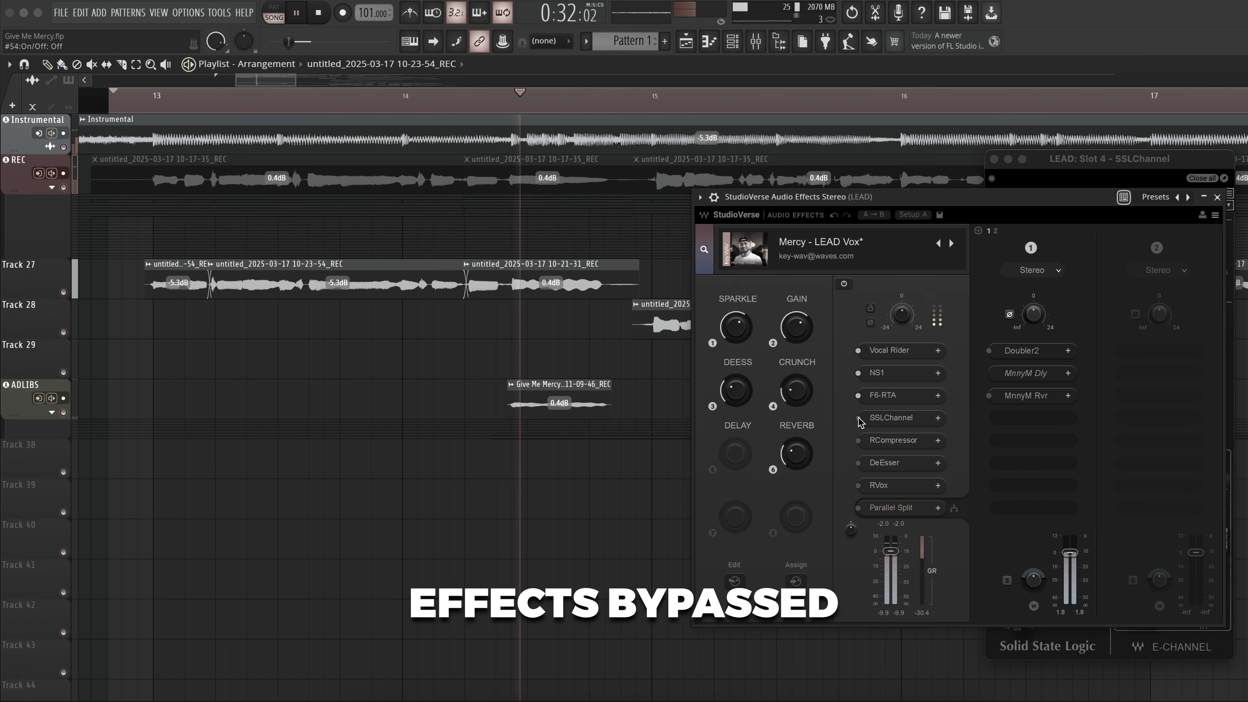
pyautogui.click(858, 418)
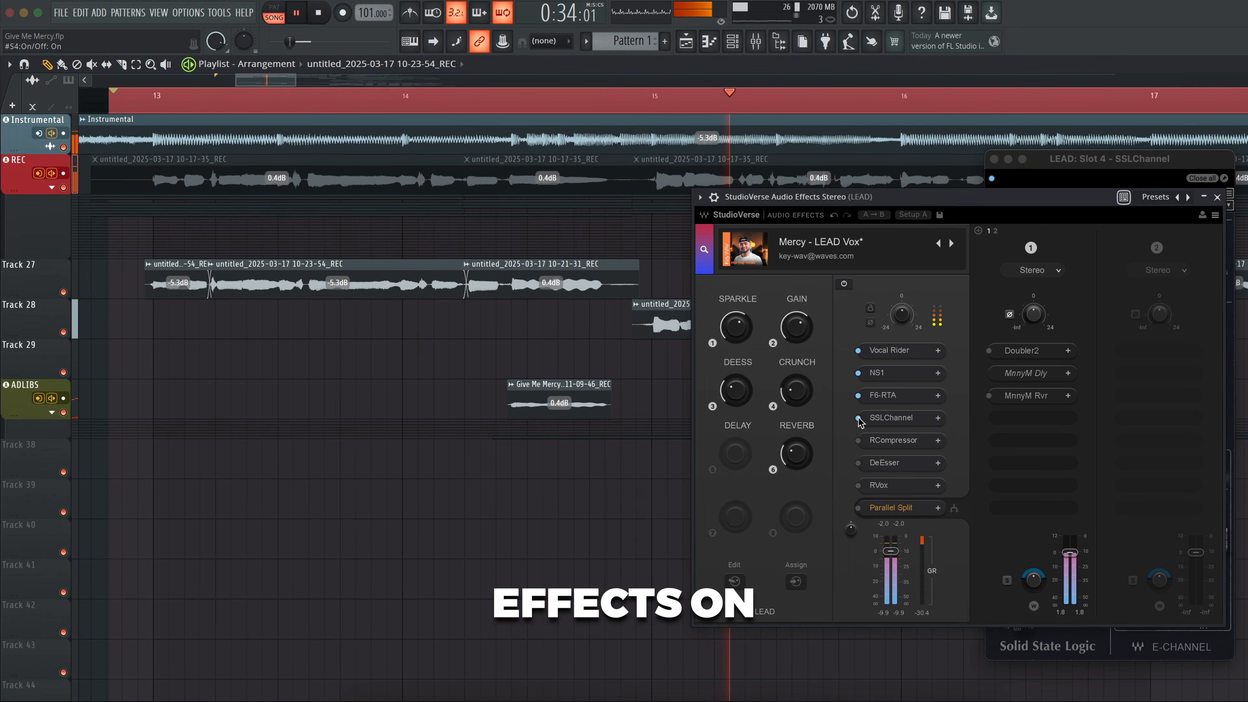
pyautogui.click(858, 418)
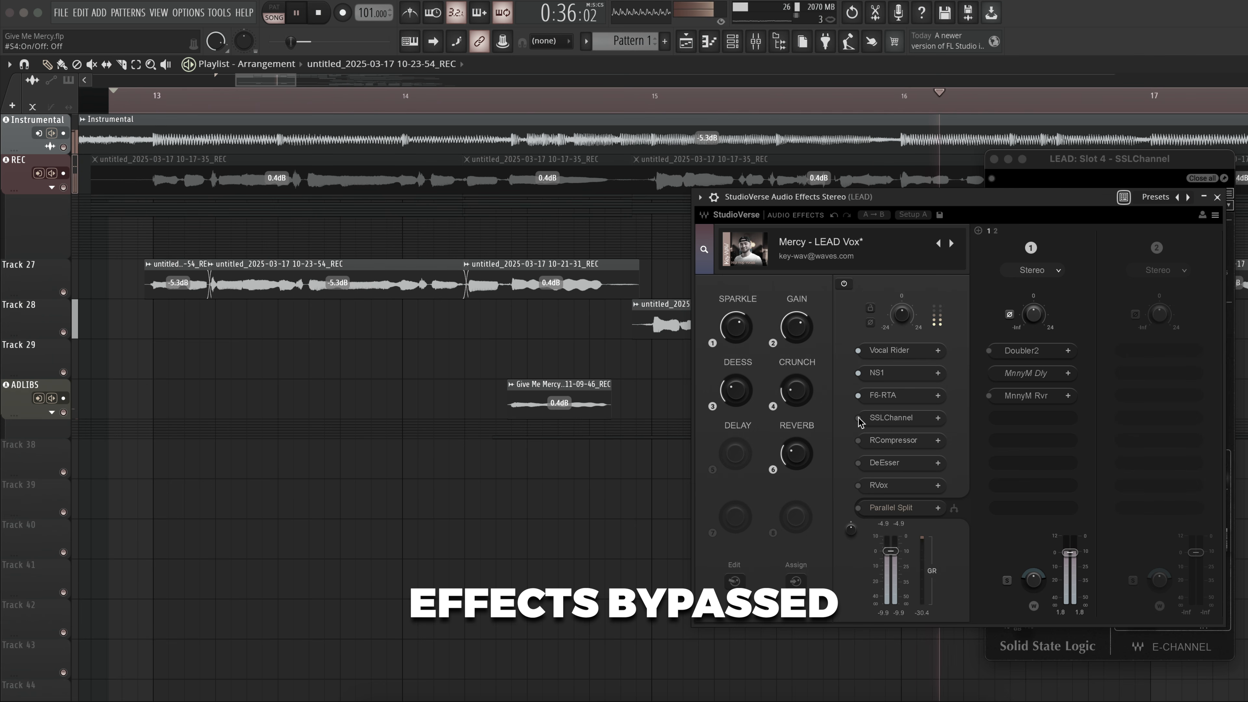
pyautogui.click(858, 419)
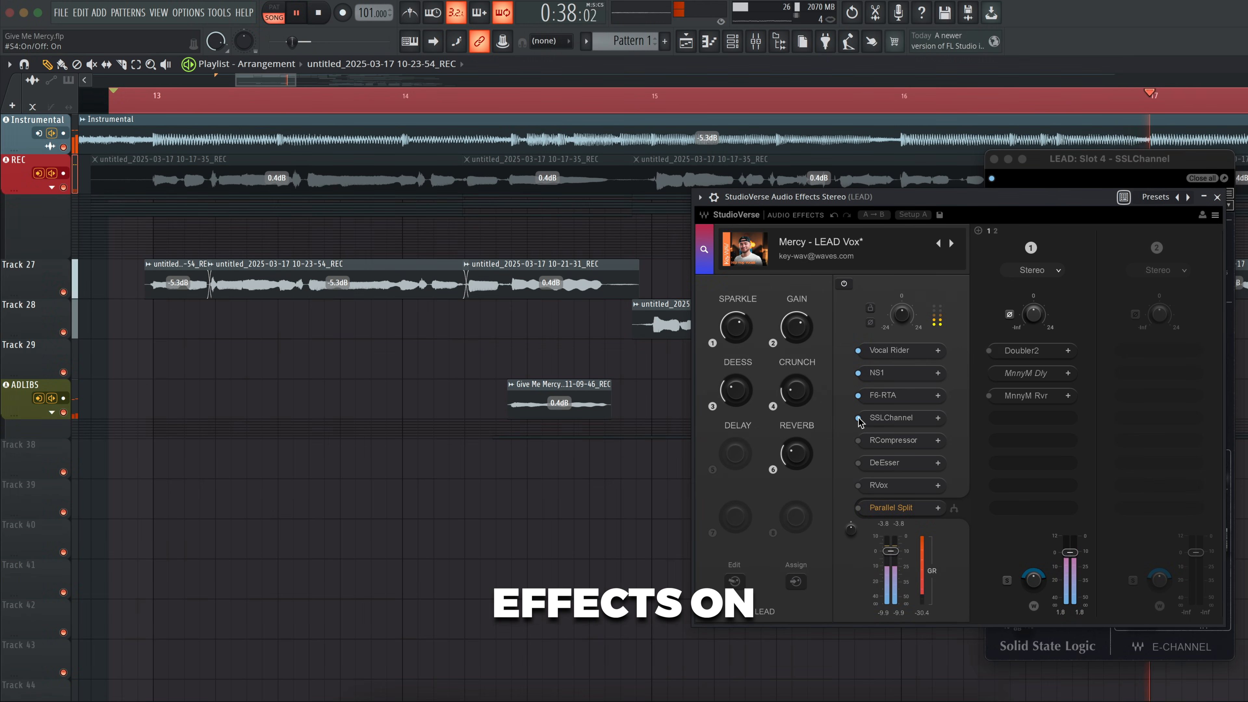
pyautogui.press('space')
pyautogui.click(883, 421)
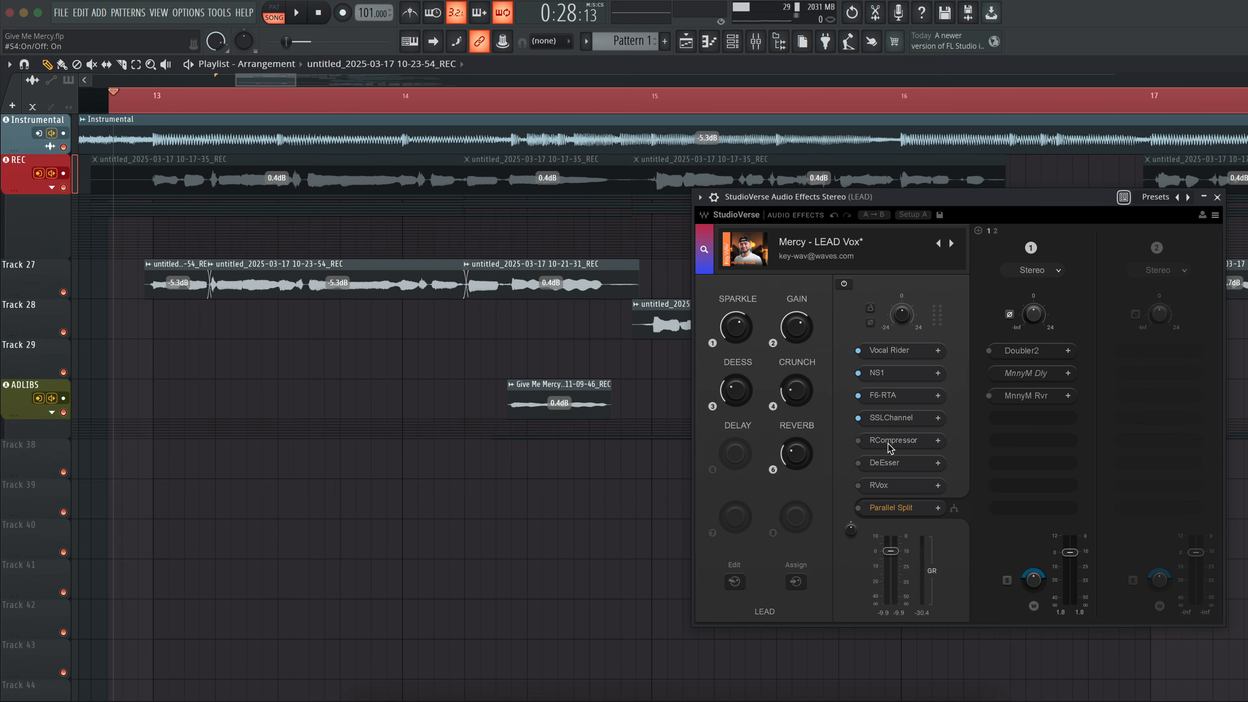
# Step: Open and enable RCompressor in the LEAD chain and examine its threshold, ratio, attack, release and gain settings
pyautogui.click(887, 443)
pyautogui.click(858, 440)
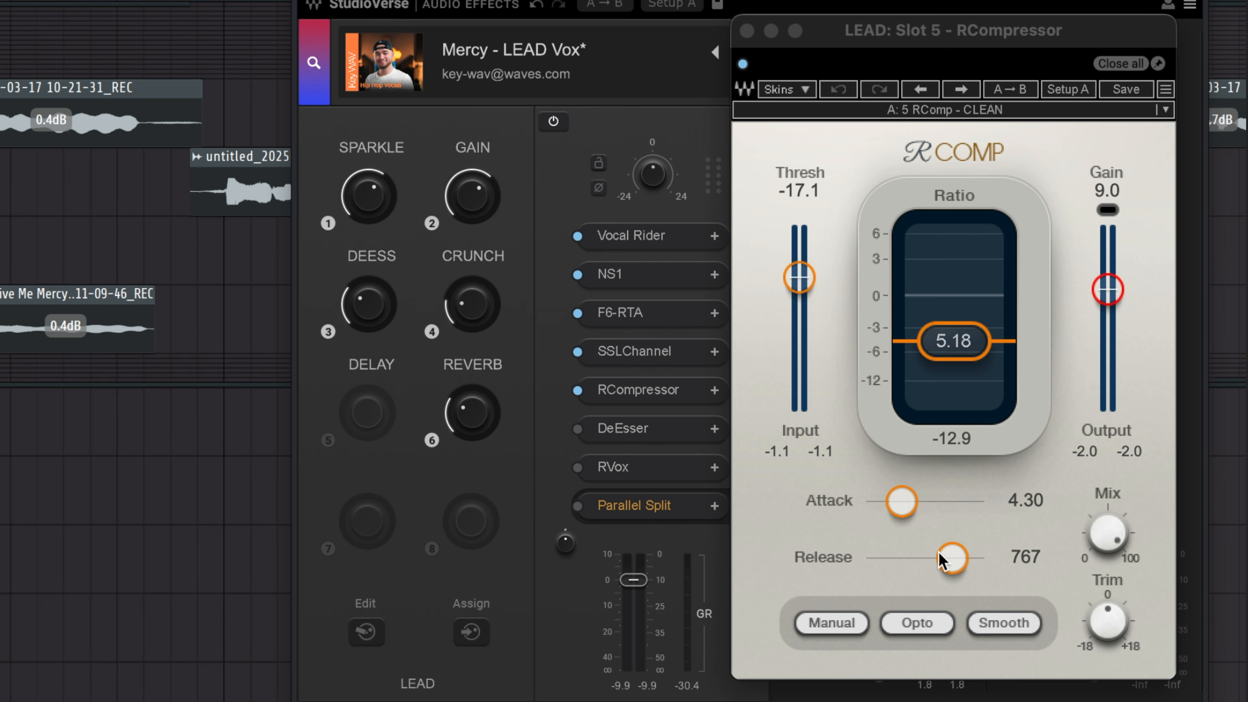
pyautogui.click(1109, 294)
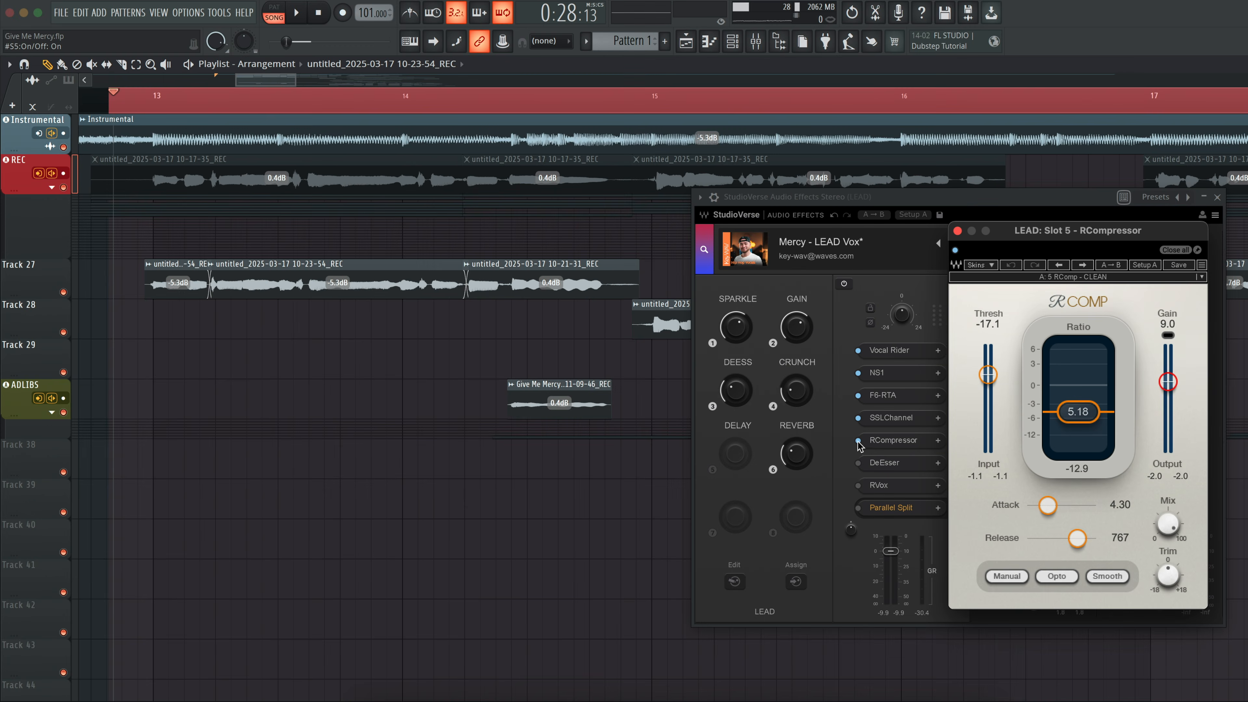
# Step: Compare the vocal with RCompressor bypassed and enabled from bar 13 while watching its gain reduction, leaving it on
pyautogui.click(858, 441)
pyautogui.click(858, 441)
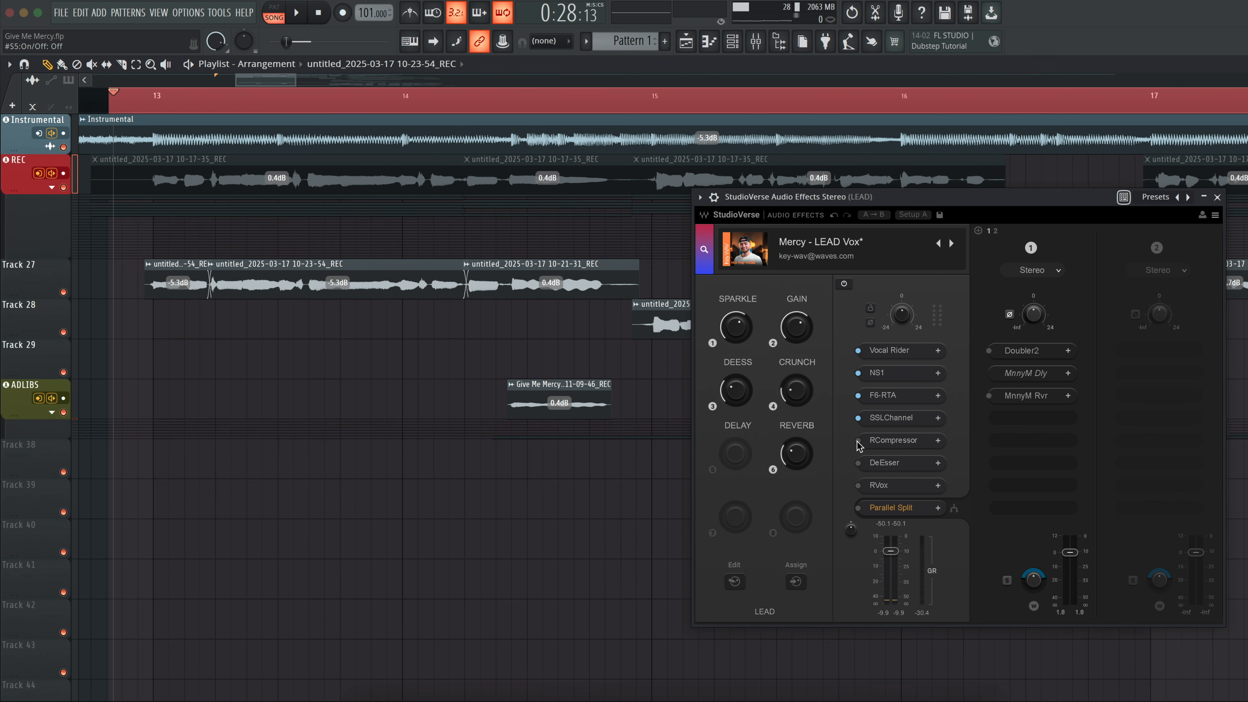
pyautogui.press('space')
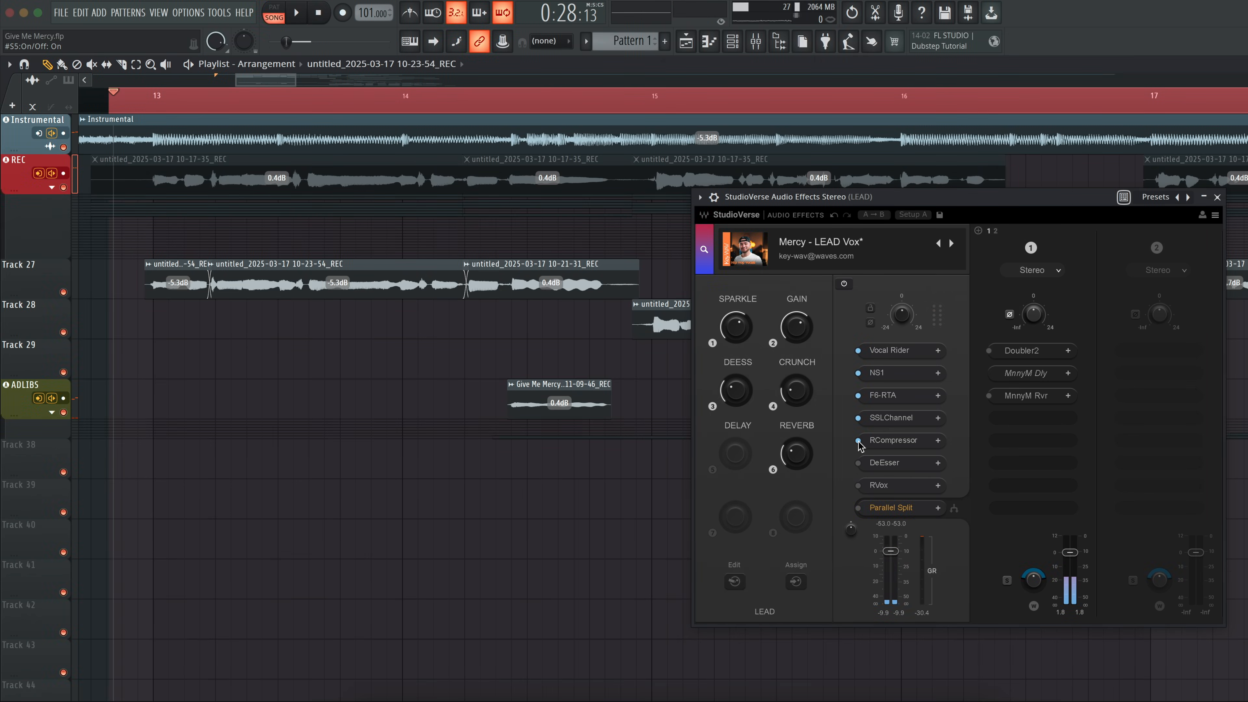
pyautogui.click(892, 441)
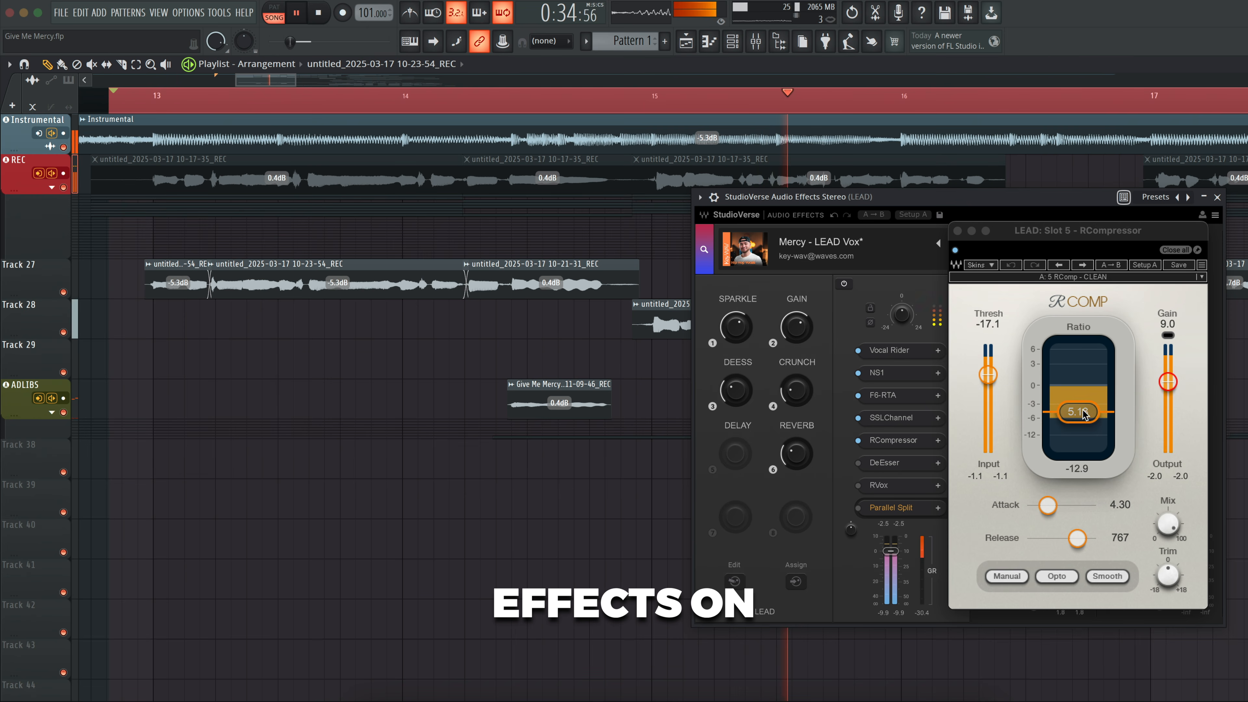
pyautogui.click(883, 441)
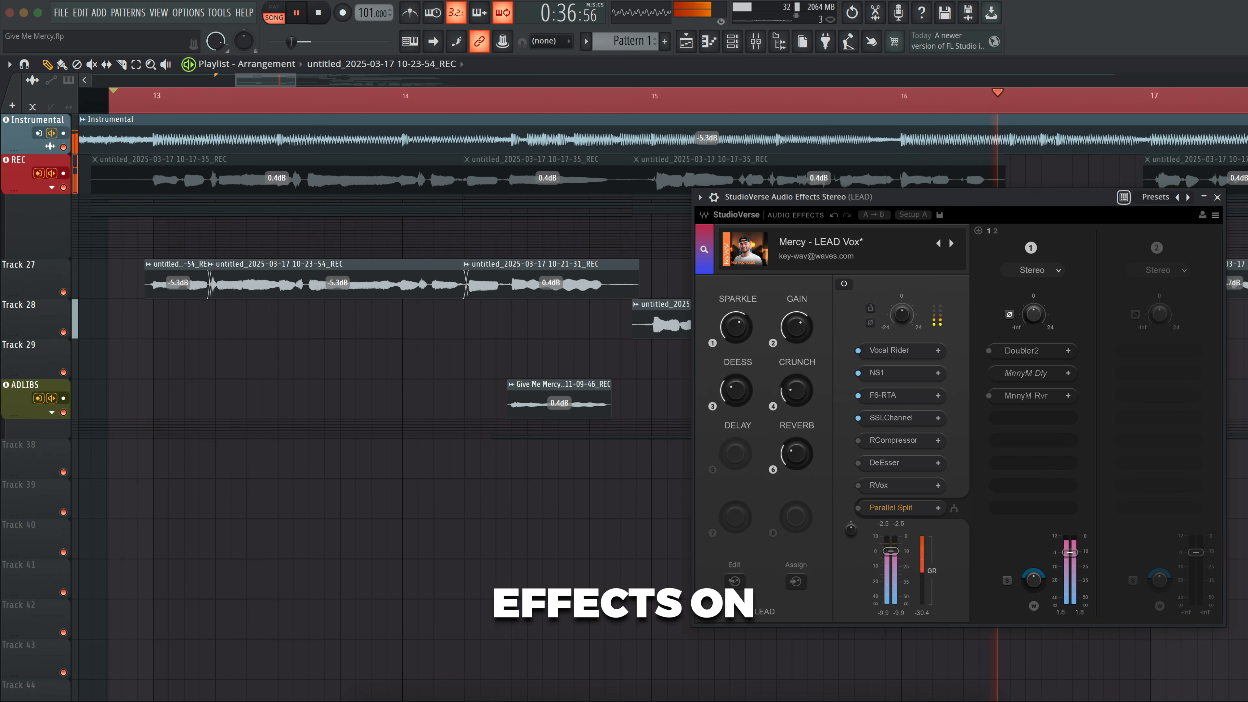
pyautogui.click(858, 441)
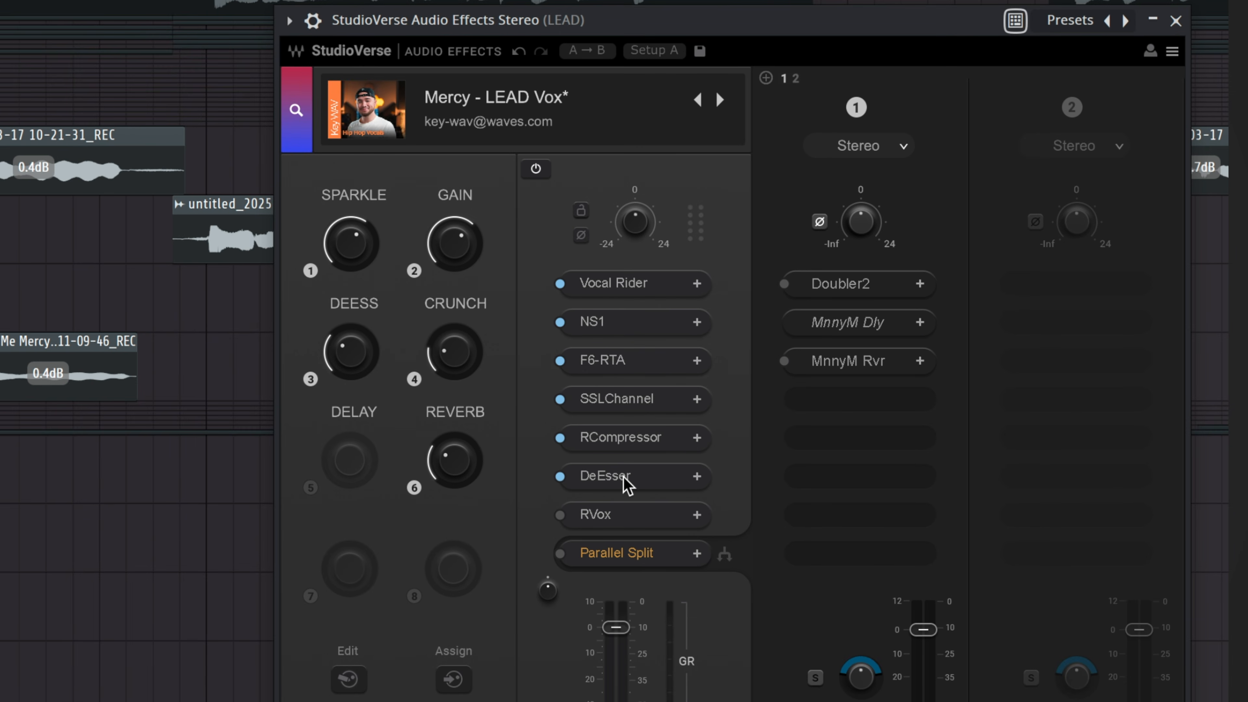
# Step: Open DeEsser beside the LEAD chain to examine its settings, and open and enable RVox
pyautogui.click(623, 477)
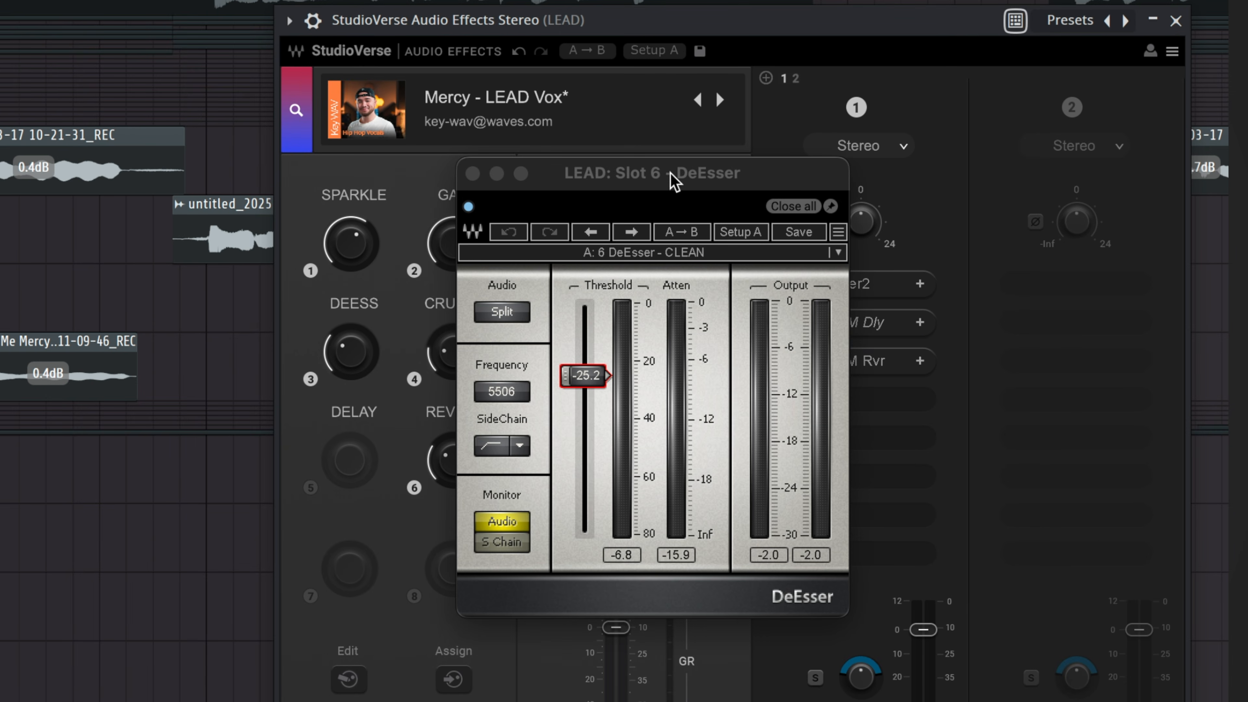
pyautogui.moveTo(669, 181); pyautogui.dragTo(1002, 181)
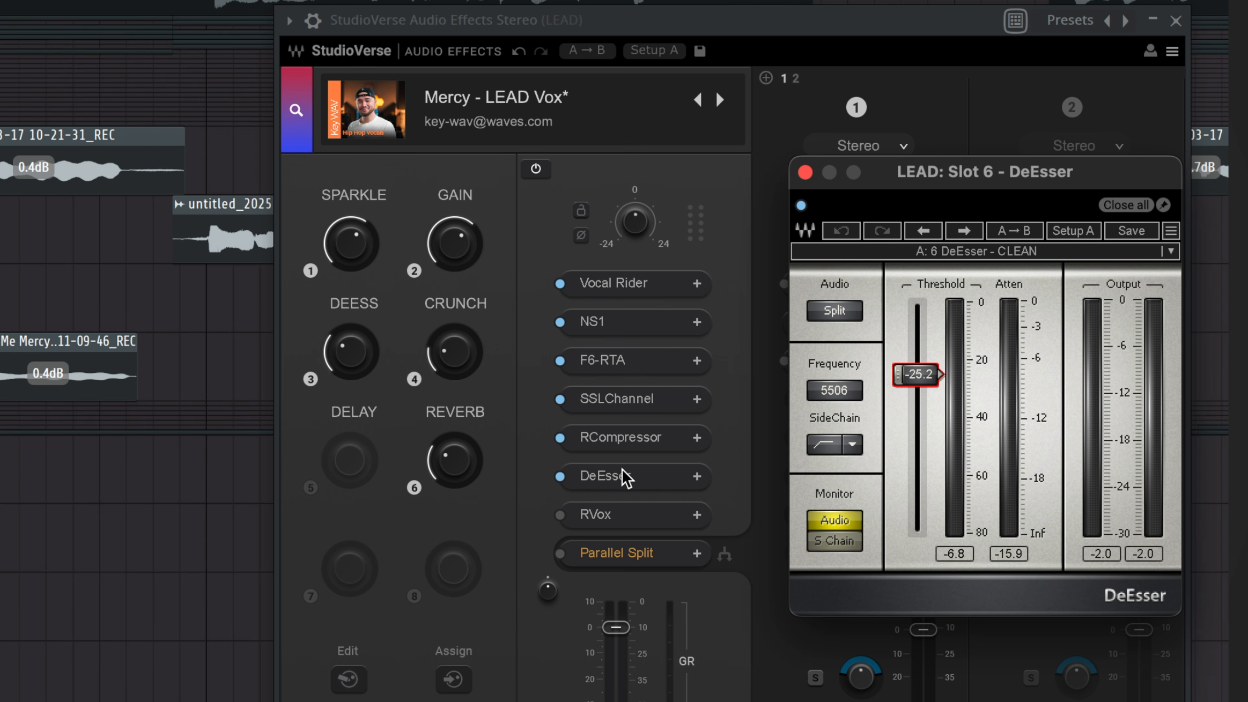
pyautogui.click(609, 515)
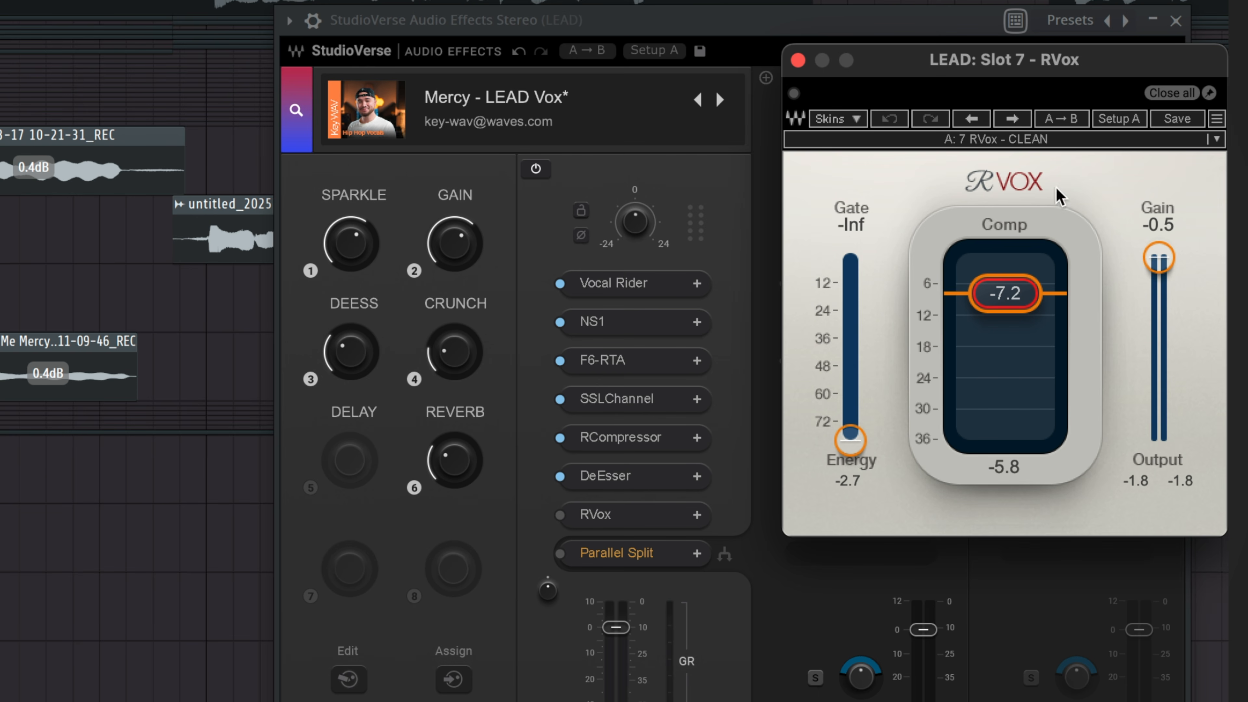
pyautogui.click(560, 516)
pyautogui.moveTo(989, 61); pyautogui.dragTo(993, 74)
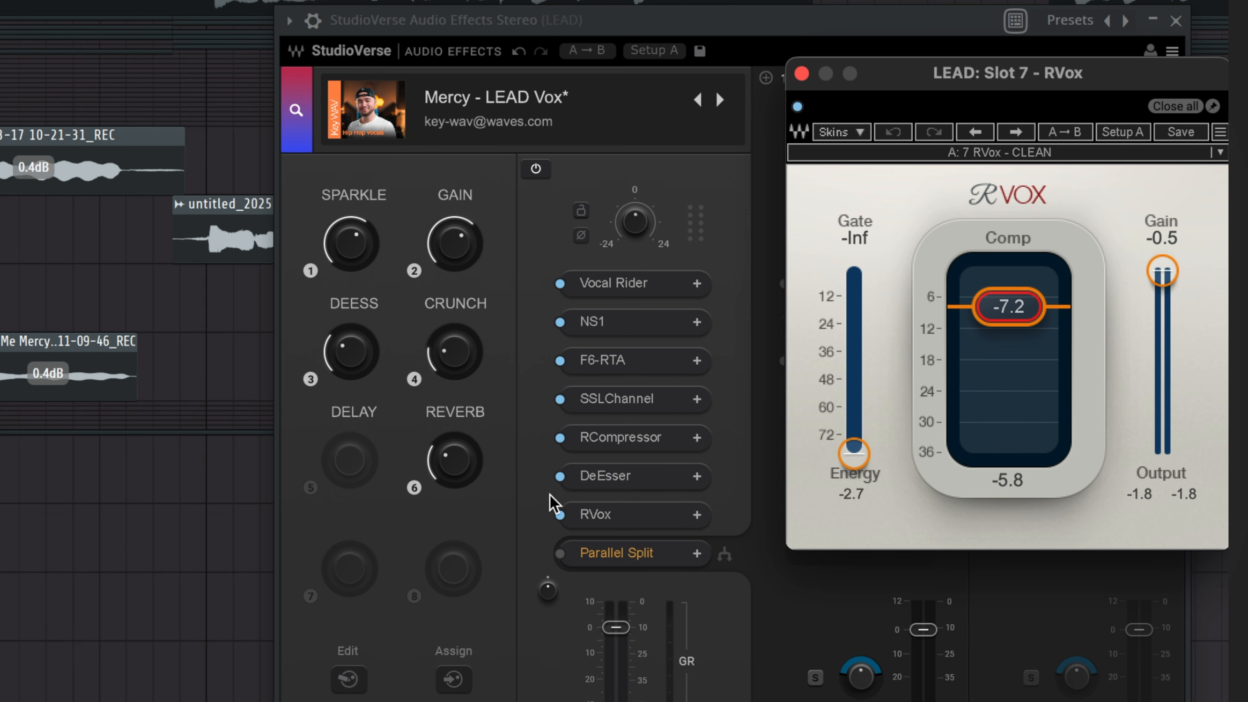
# Step: Compare the vocal with RVox bypassed and enabled during playback from bar 13, leaving it on
pyautogui.click(559, 515)
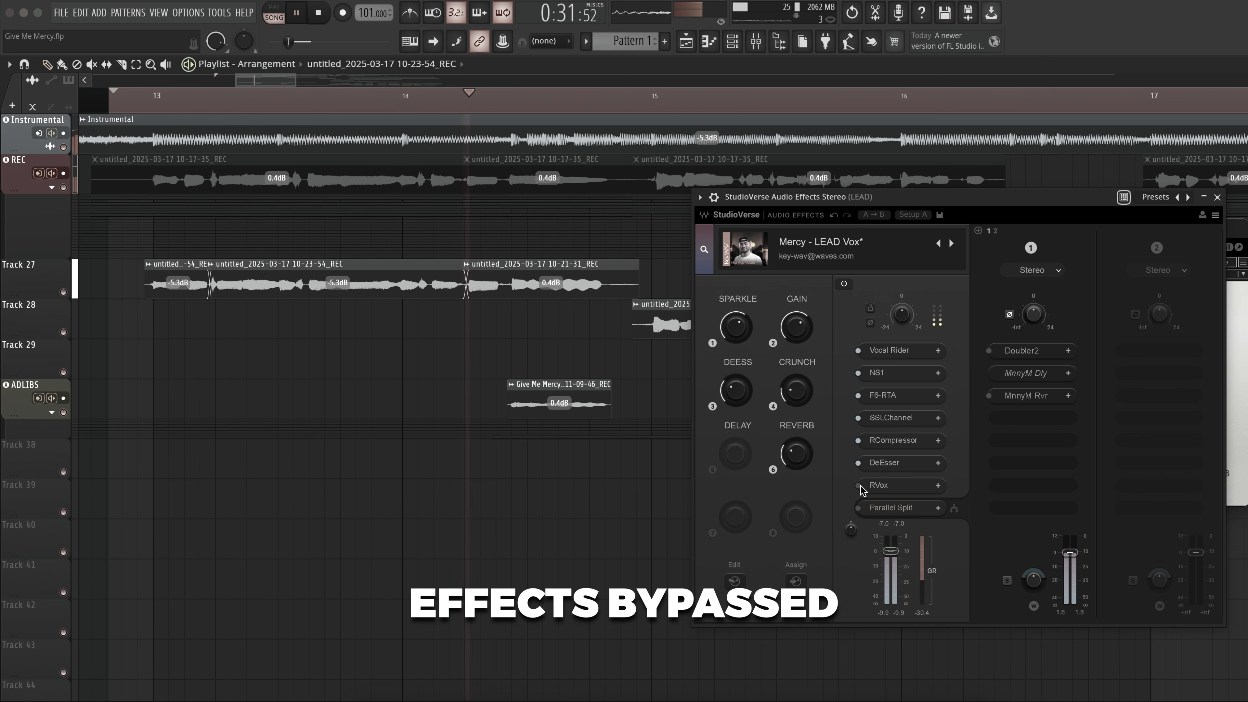
pyautogui.click(858, 486)
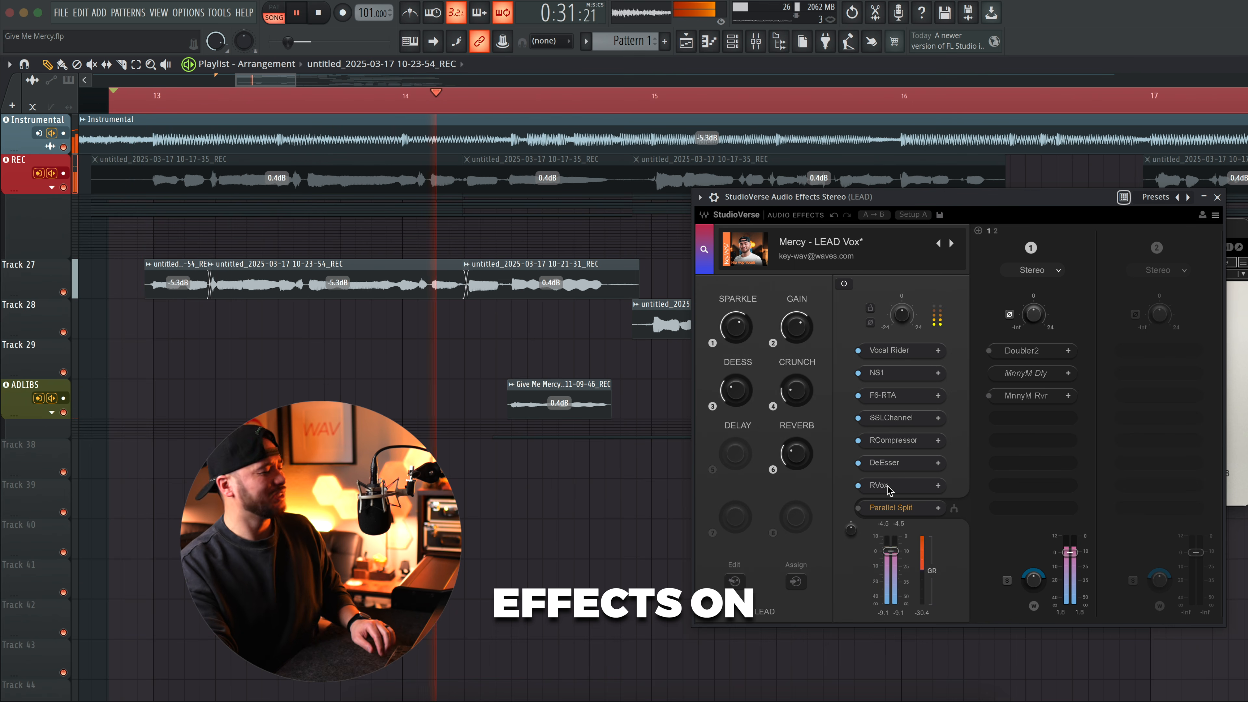
pyautogui.click(859, 486)
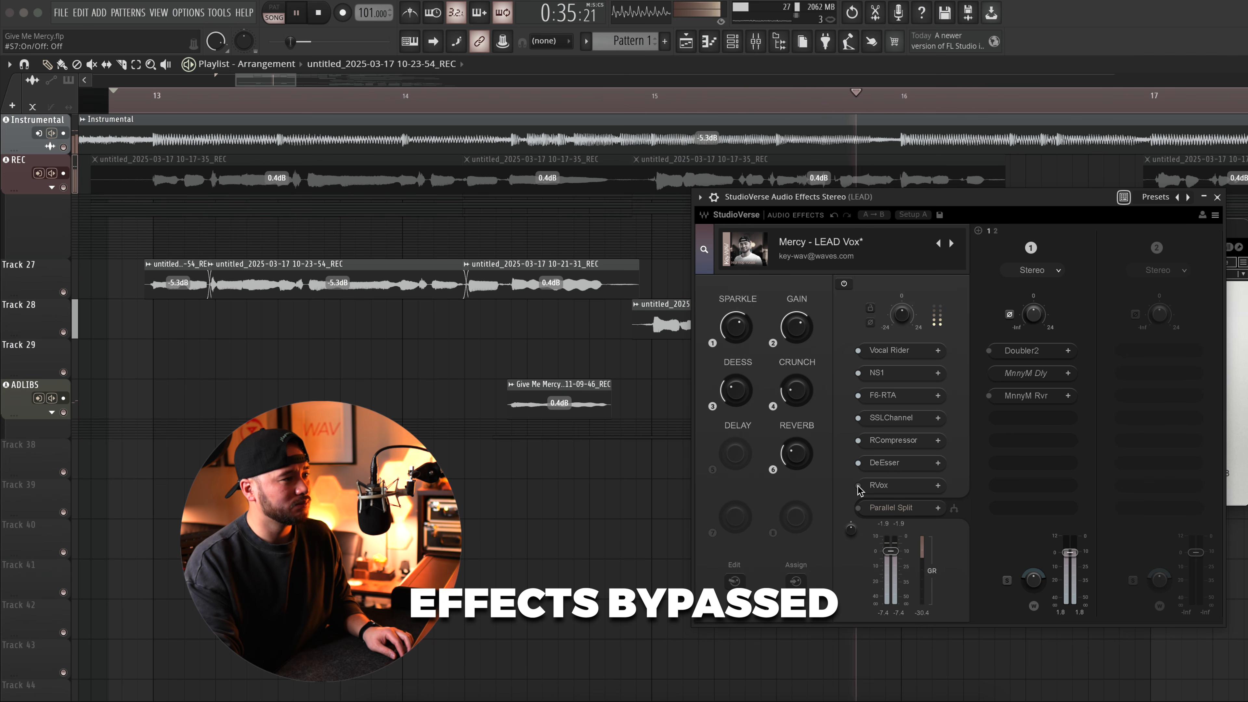
pyautogui.click(858, 485)
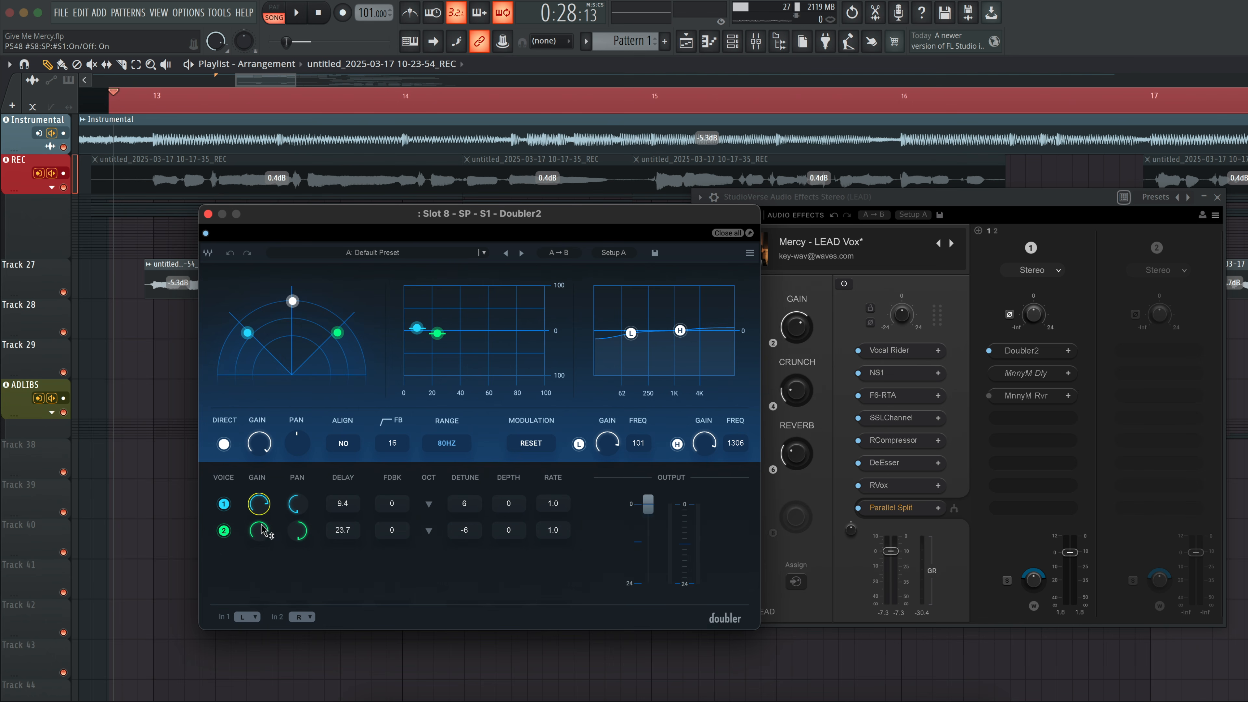
# Step: Play the vocal from bar 13 with Doubler2 enabled and with it bypassed to compare the width, leaving it on
pyautogui.moveTo(260, 532)
pyautogui.press('space')
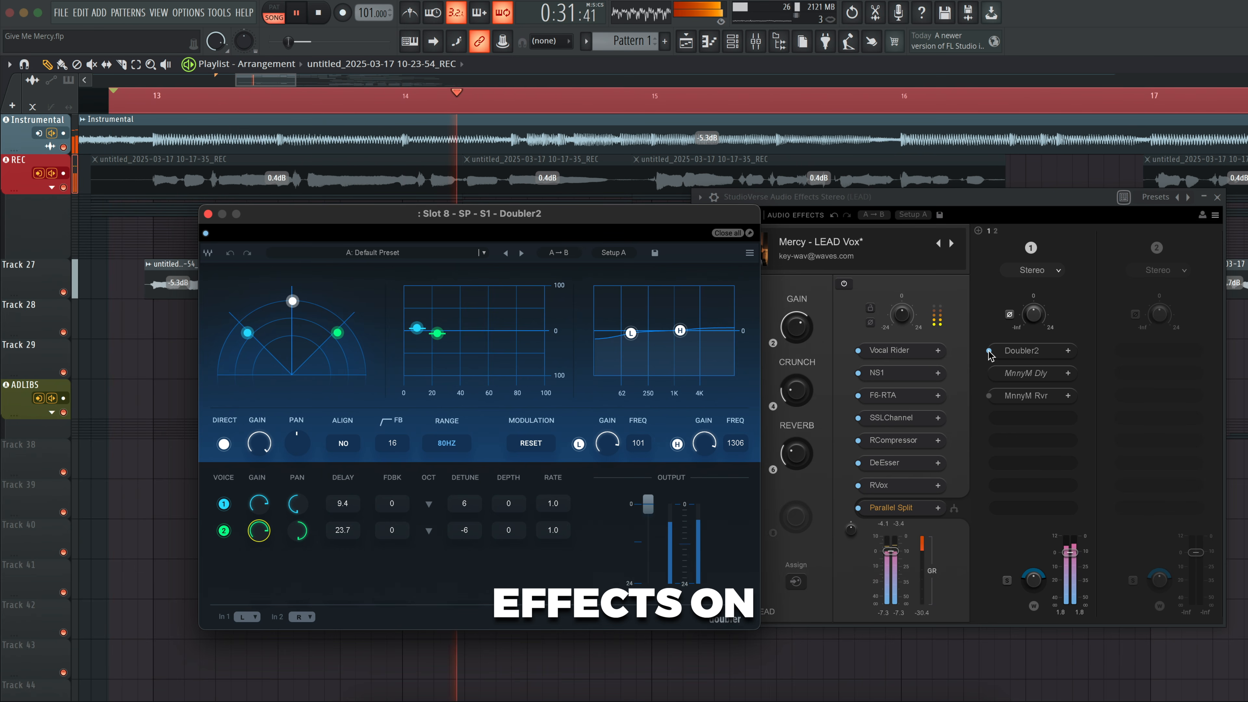
pyautogui.press('space')
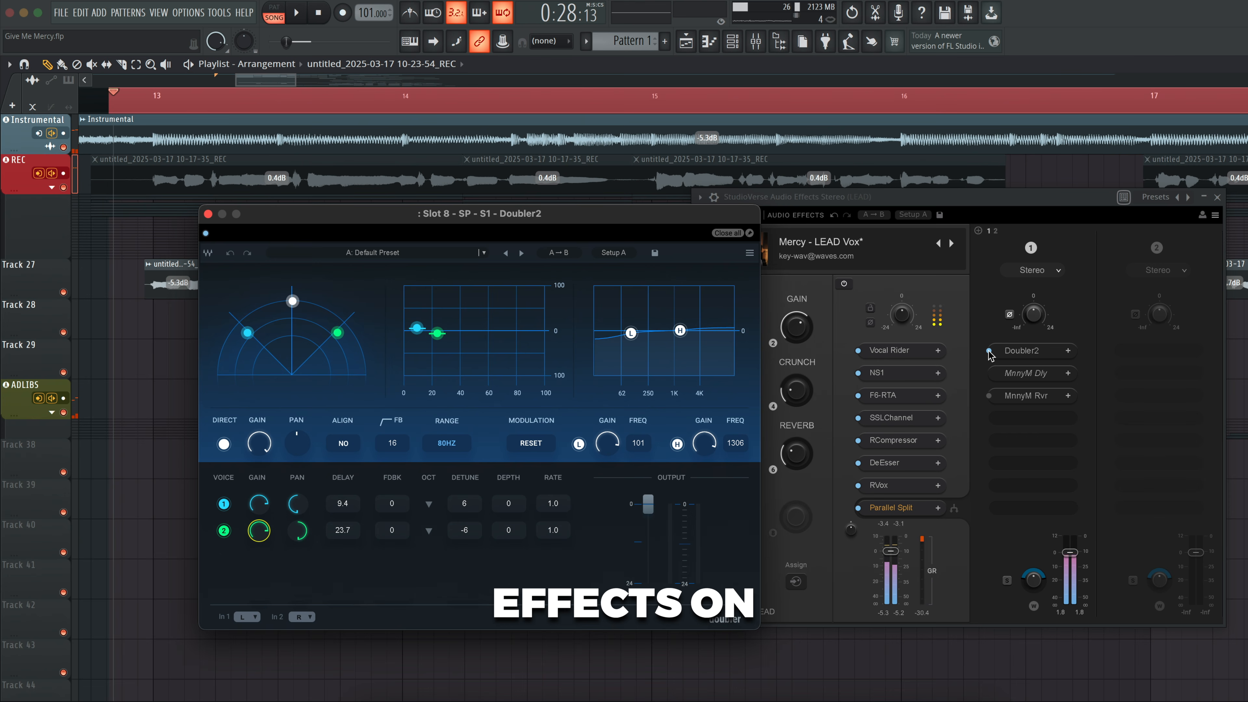
pyautogui.click(989, 350)
pyautogui.press('space')
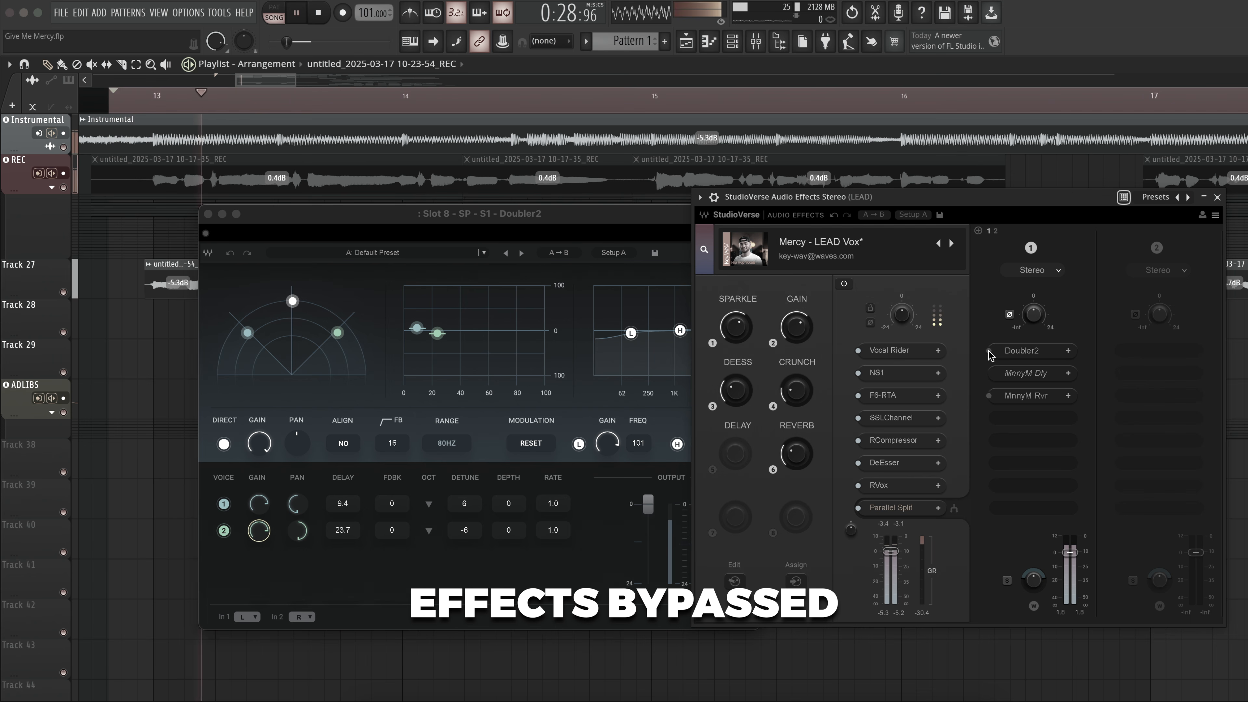
pyautogui.click(989, 351)
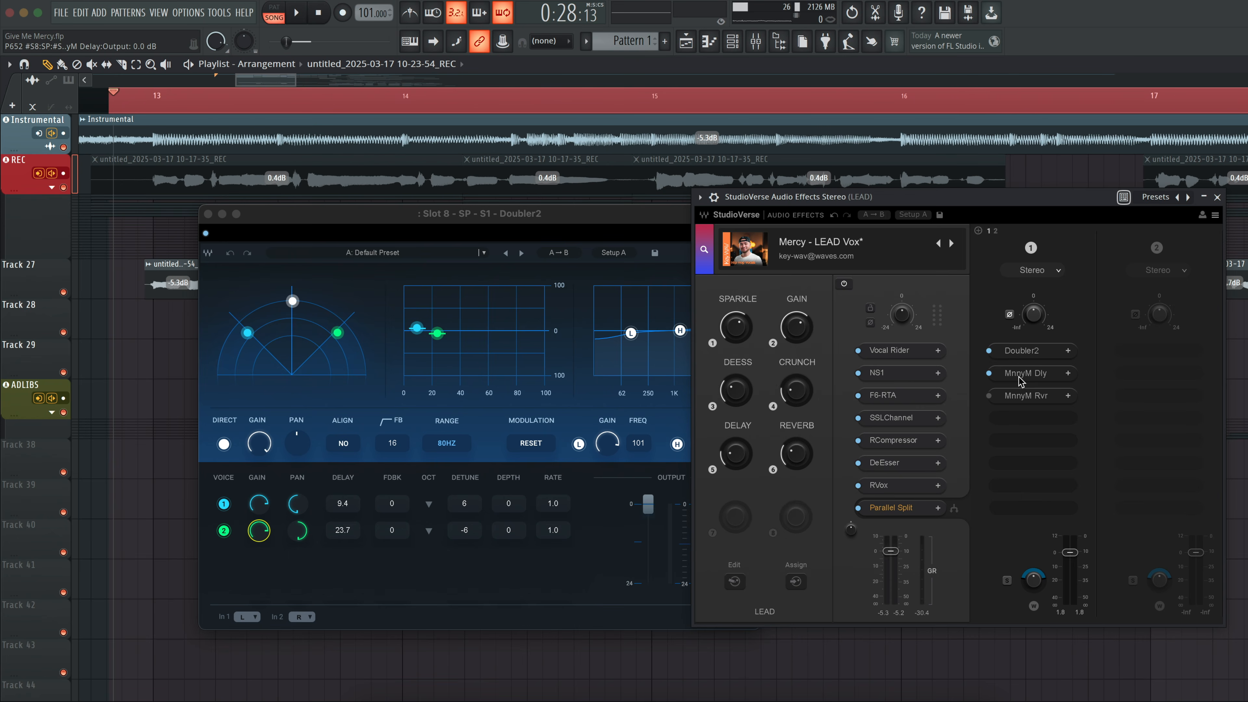
# Step: Open MannyM Delay in the parallel split, place its window beside StudioVerse, and audition the vocal with the delay on
pyautogui.click(1018, 372)
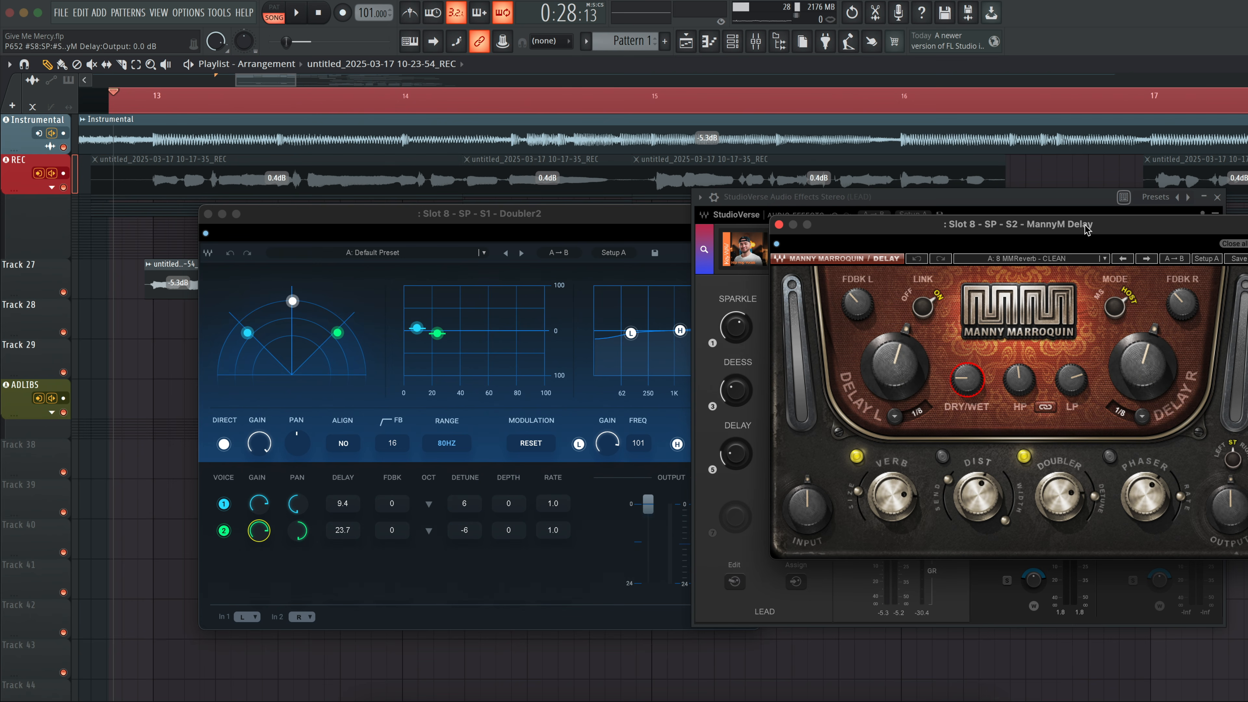
pyautogui.moveTo(1072, 224); pyautogui.dragTo(599, 238)
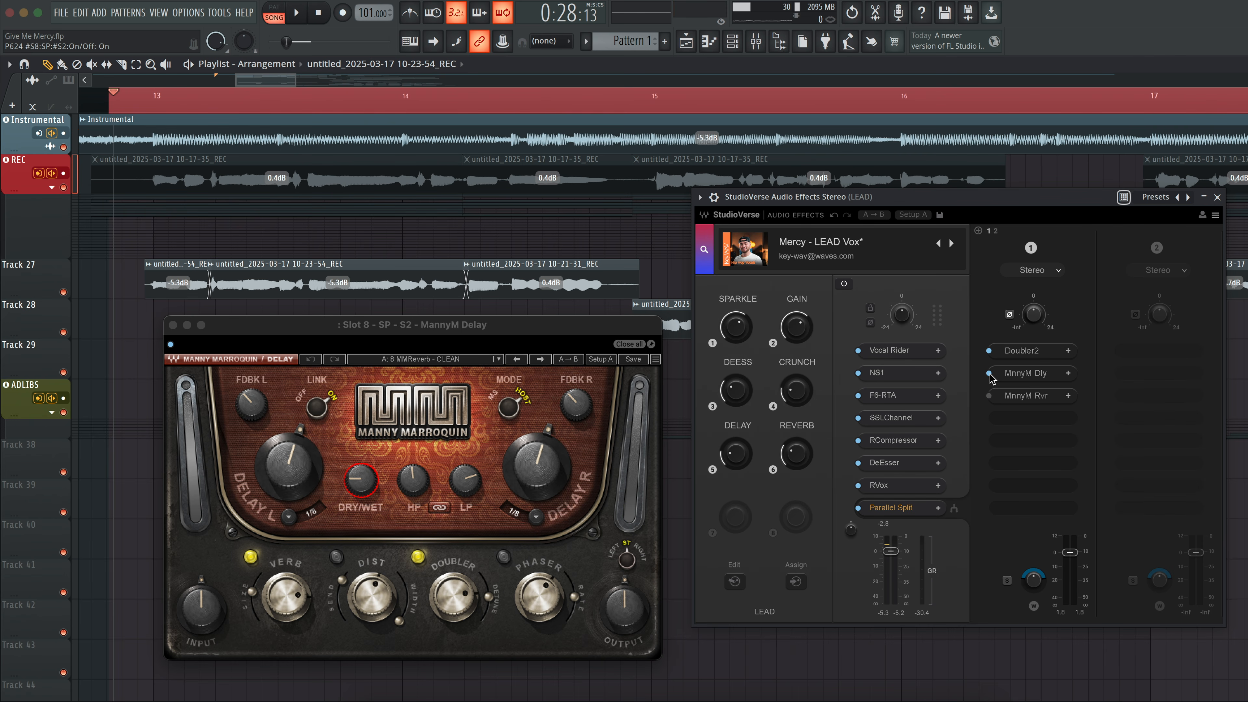
pyautogui.press('space')
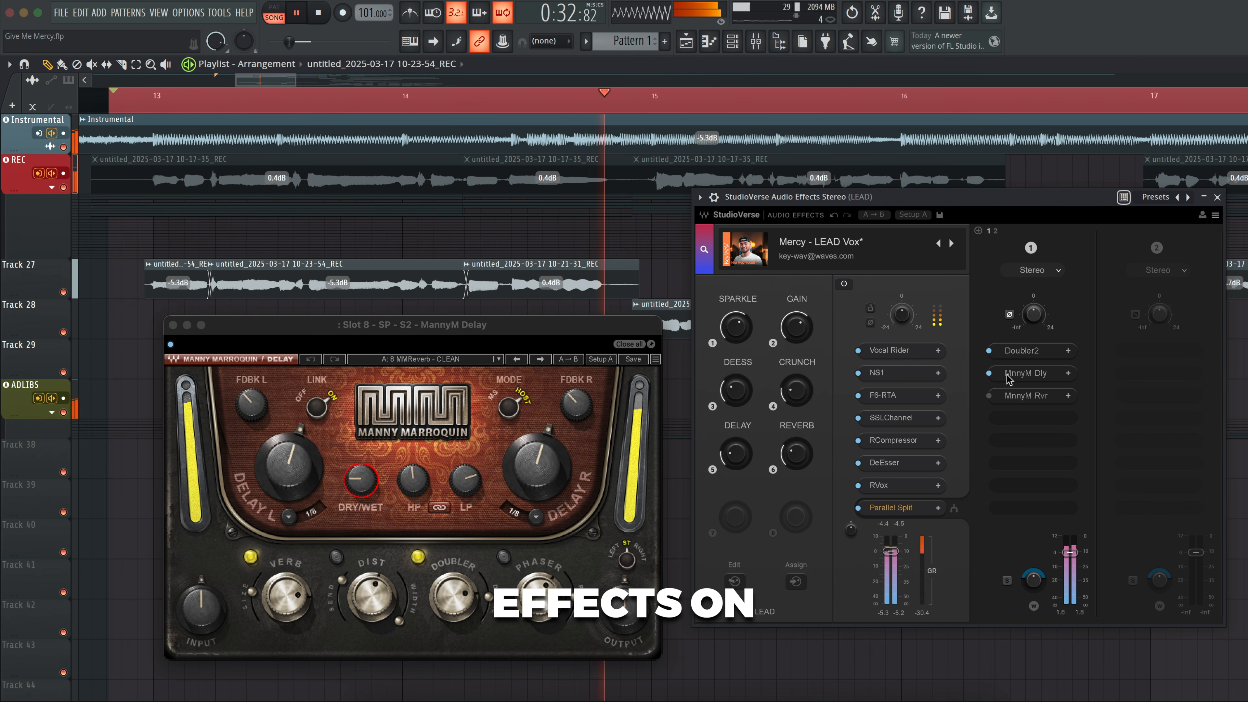
pyautogui.press('space')
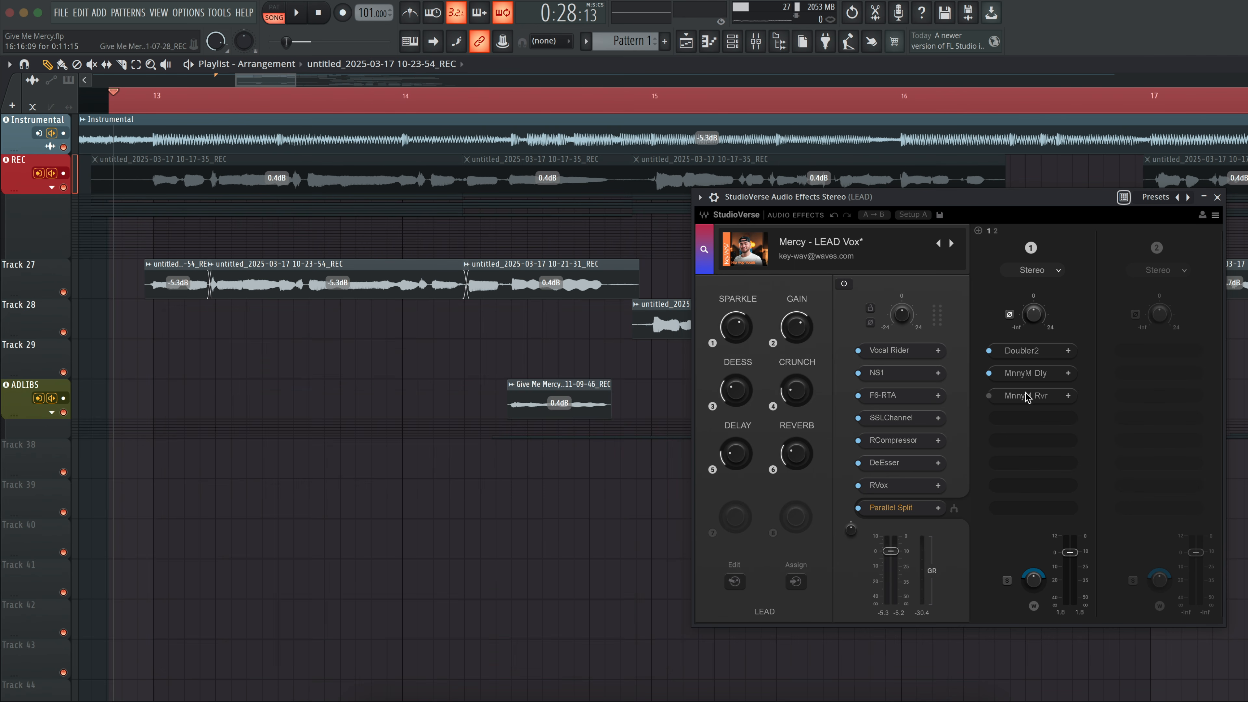
# Step: Open and enable MannyM Reverb in the parallel split, place its window beside StudioVerse, and audition the vocal from bar 13
pyautogui.click(1026, 396)
pyautogui.moveTo(1066, 223); pyautogui.dragTo(481, 291)
pyautogui.click(988, 395)
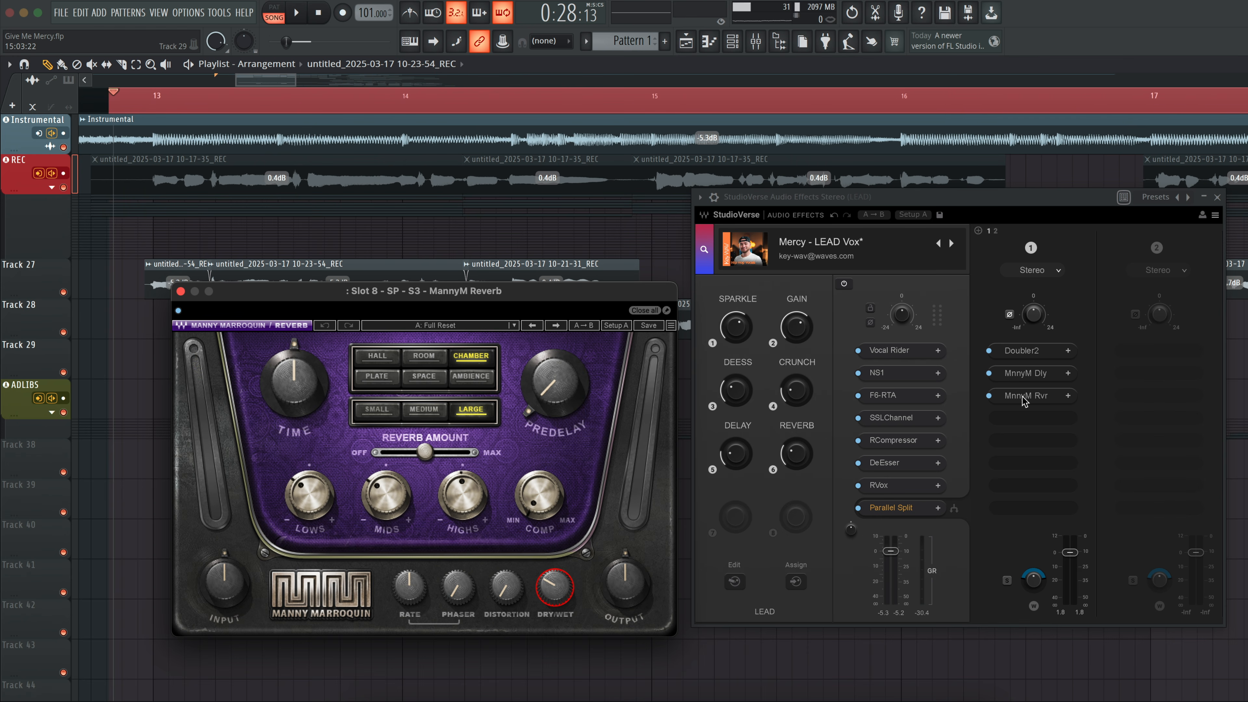
pyautogui.press('space')
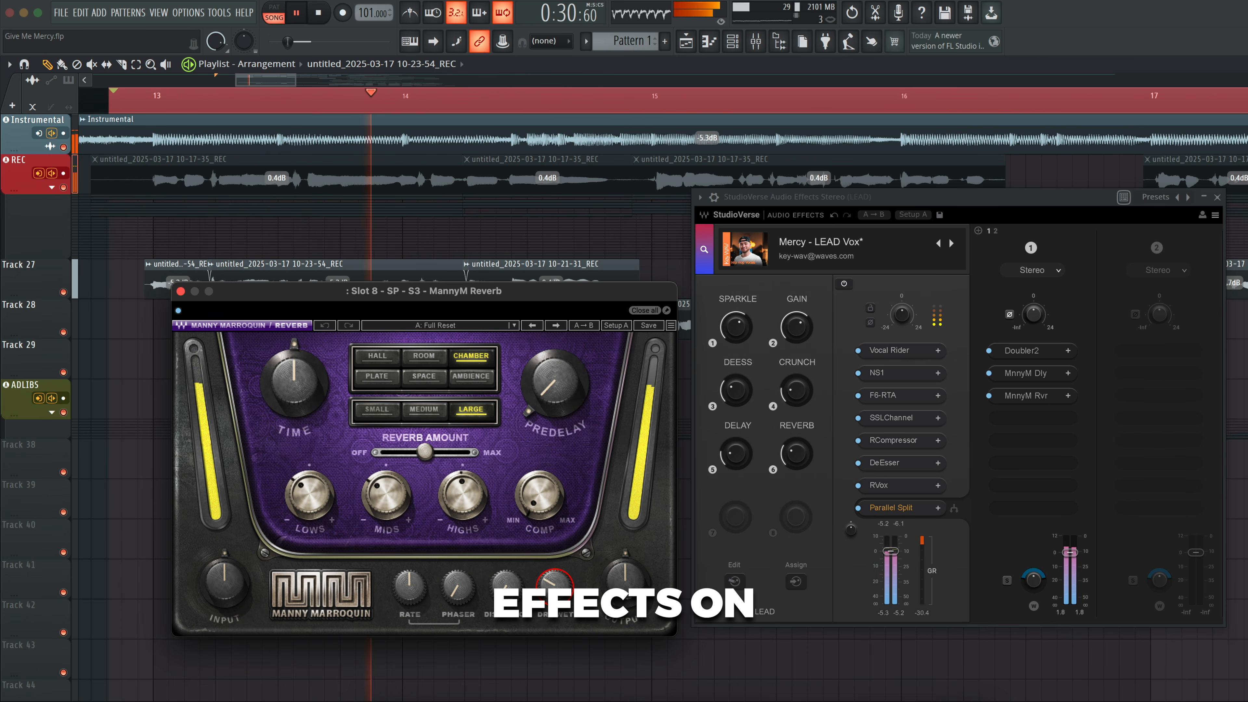
# Step: Compare the vocal with MannyM Reverb bypassed and enabled during playback, leave it on, close the plugin window and stop playback
pyautogui.click(989, 396)
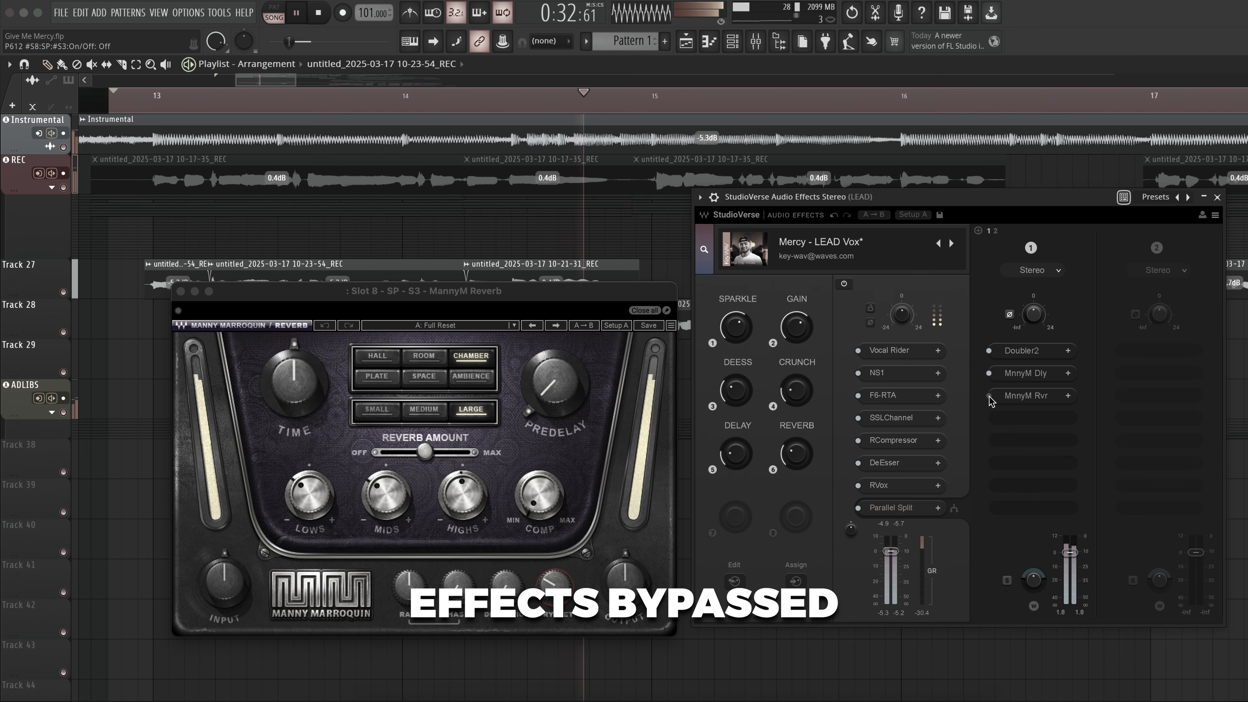
pyautogui.click(989, 396)
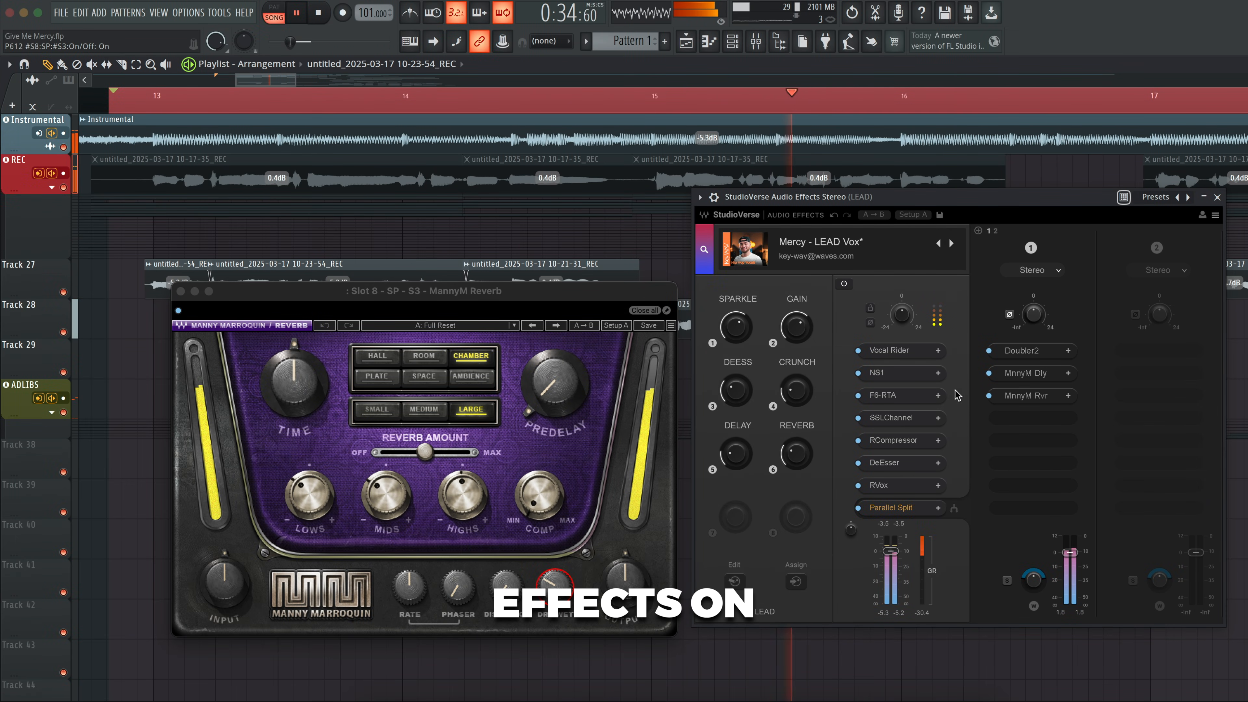
pyautogui.click(645, 310)
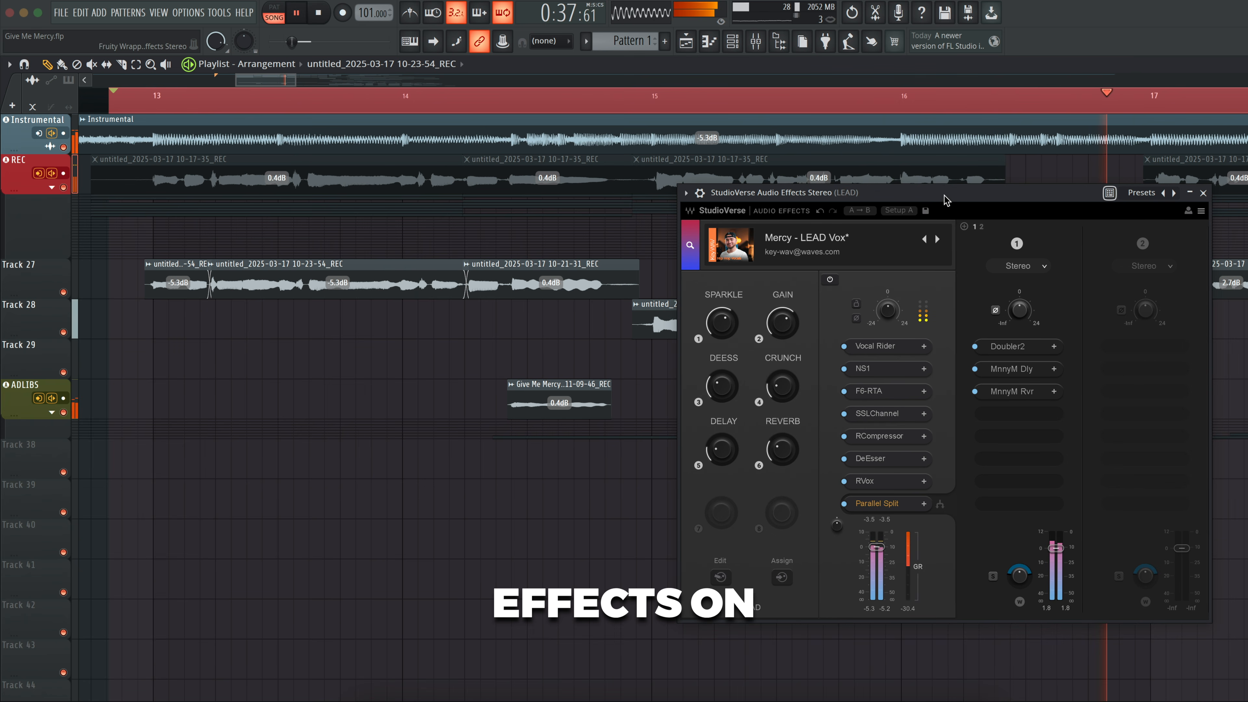
pyautogui.press('space')
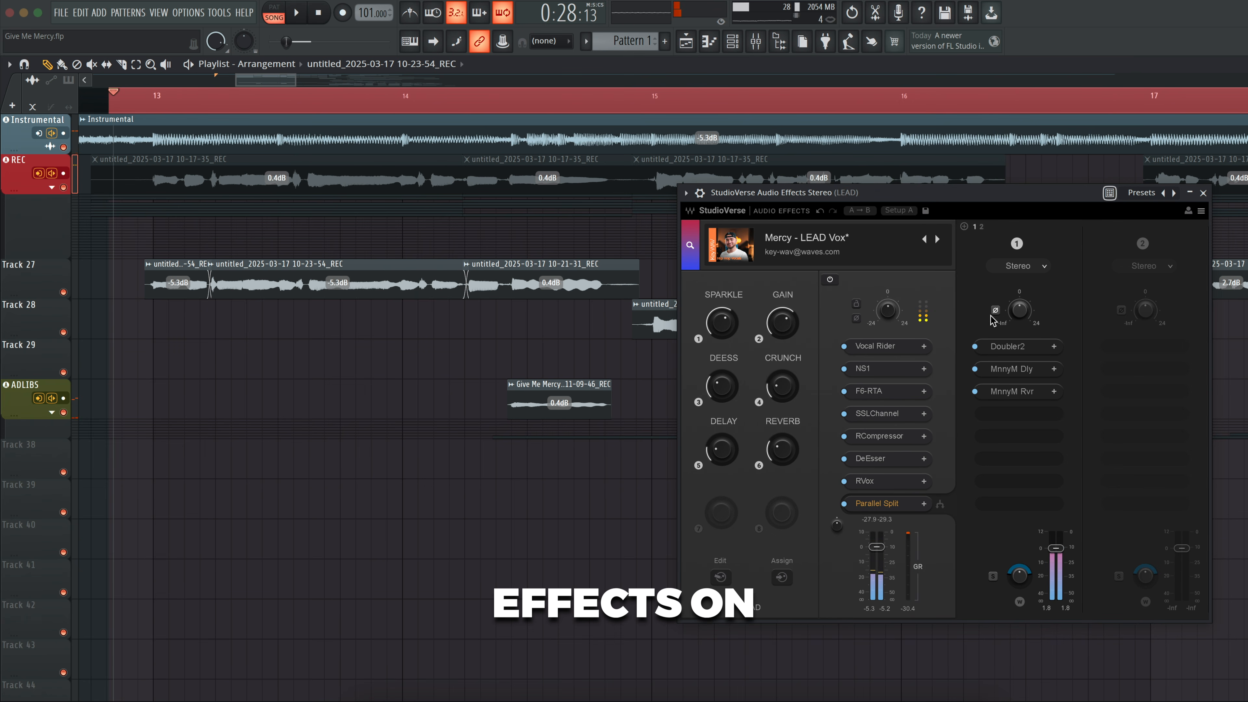
pyautogui.click(1033, 396)
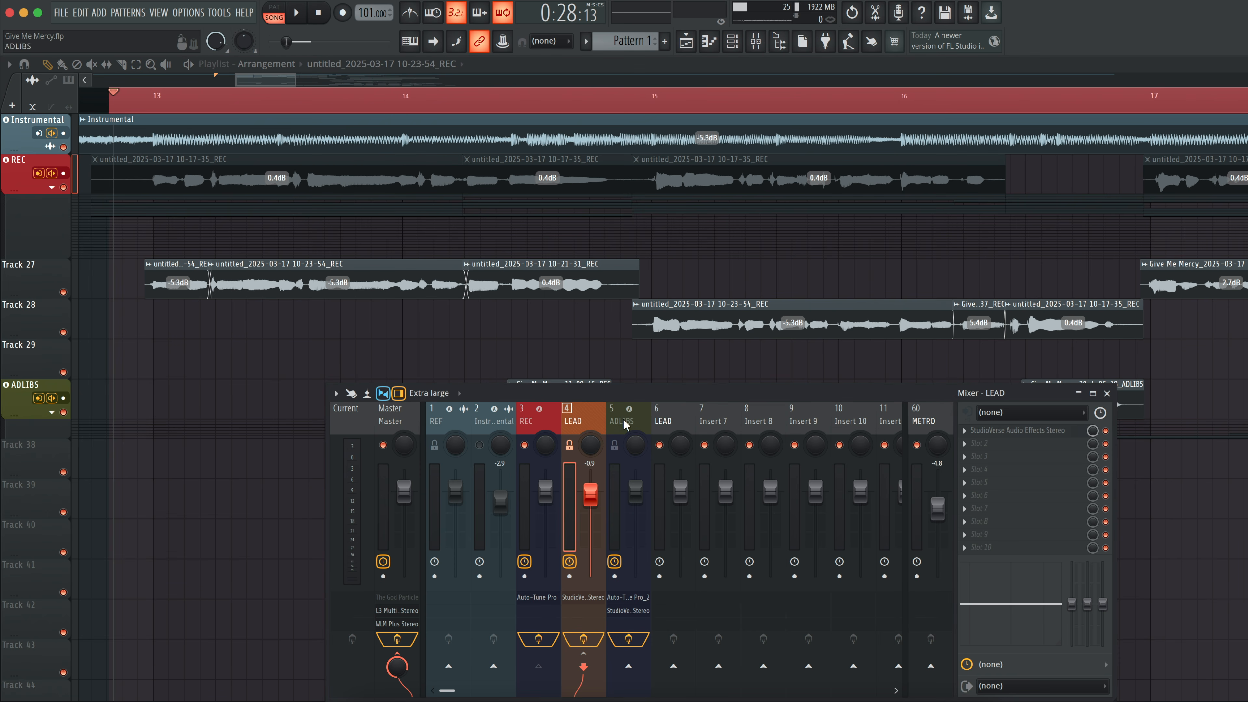
# Step: Select the ADLIBS mixer track and play the arrangement from the ad-lib clips midway between bars 21 and 22
pyautogui.click(624, 424)
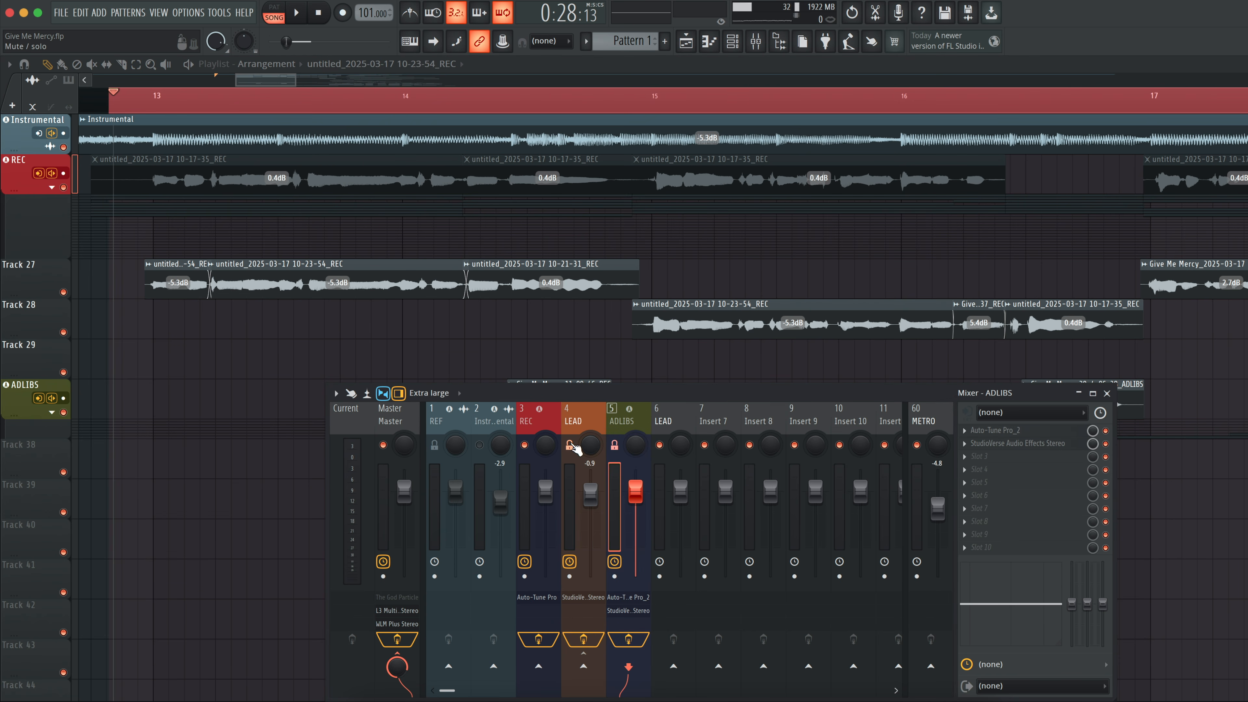
pyautogui.scroll(-5, 781, 265)
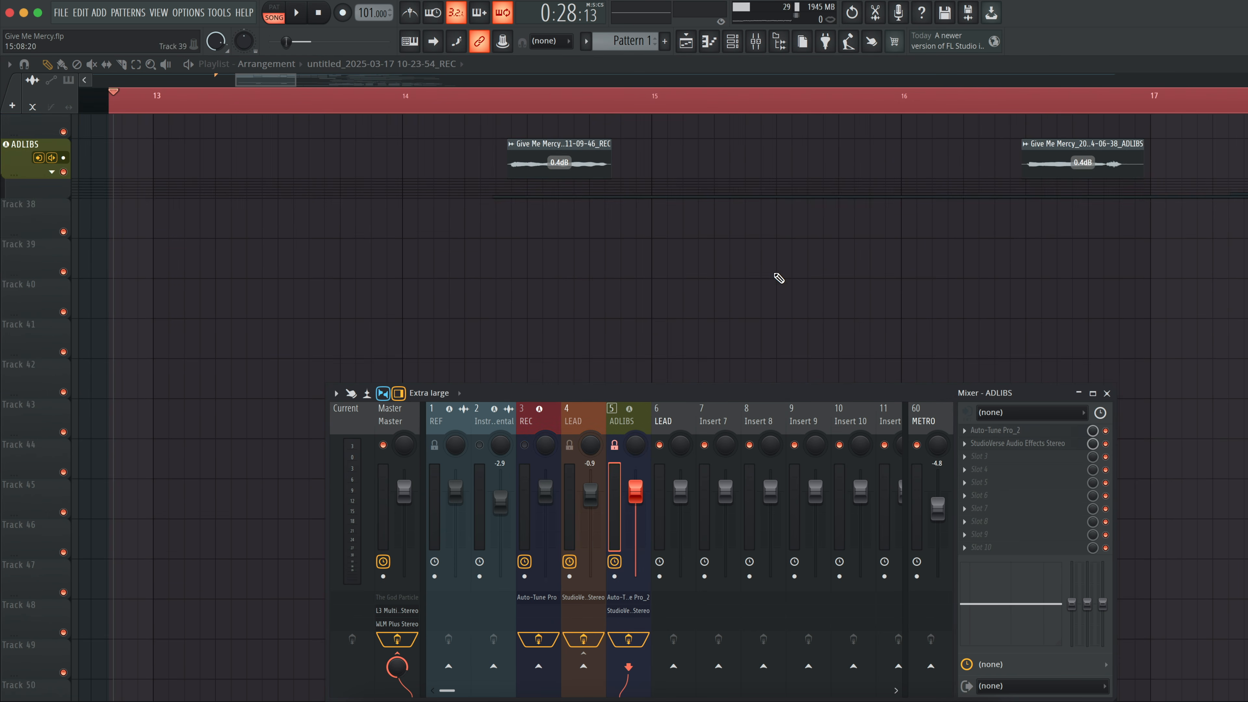
pyautogui.hscroll(4, 775, 274)
pyautogui.moveTo(296, 81); pyautogui.dragTo(372, 81)
pyautogui.scroll(6, 498, 282)
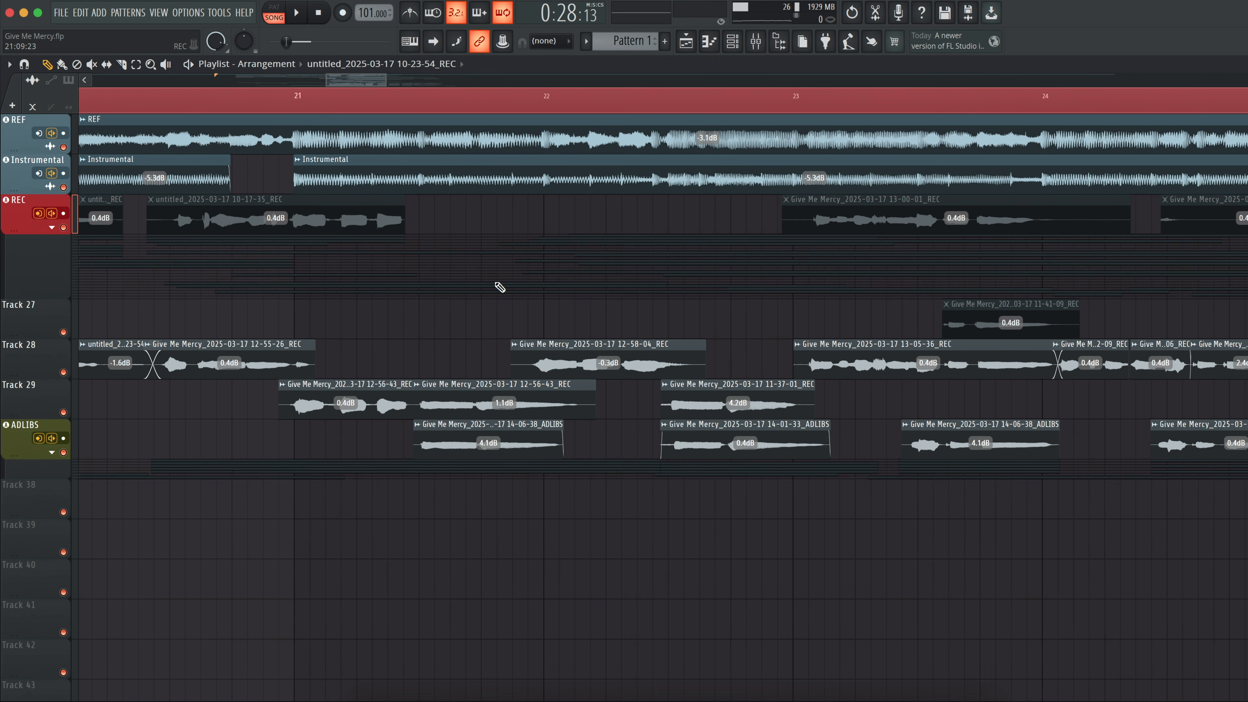
pyautogui.click(406, 105)
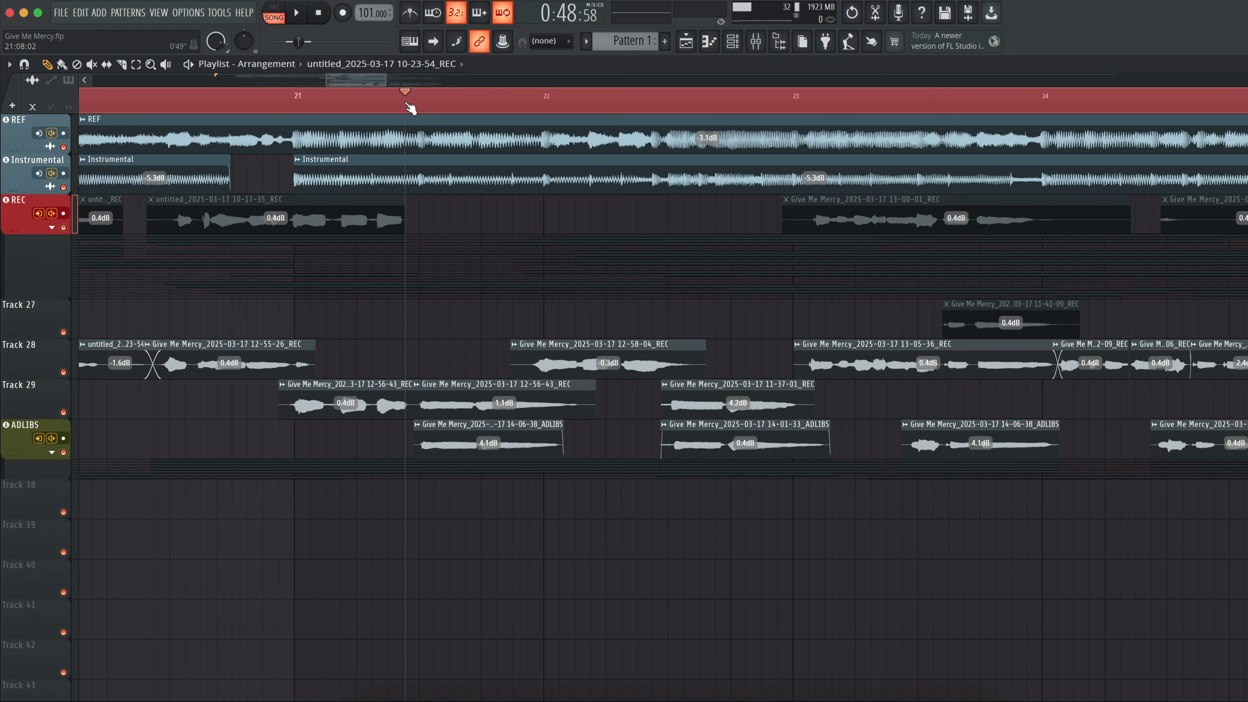
pyautogui.press('space')
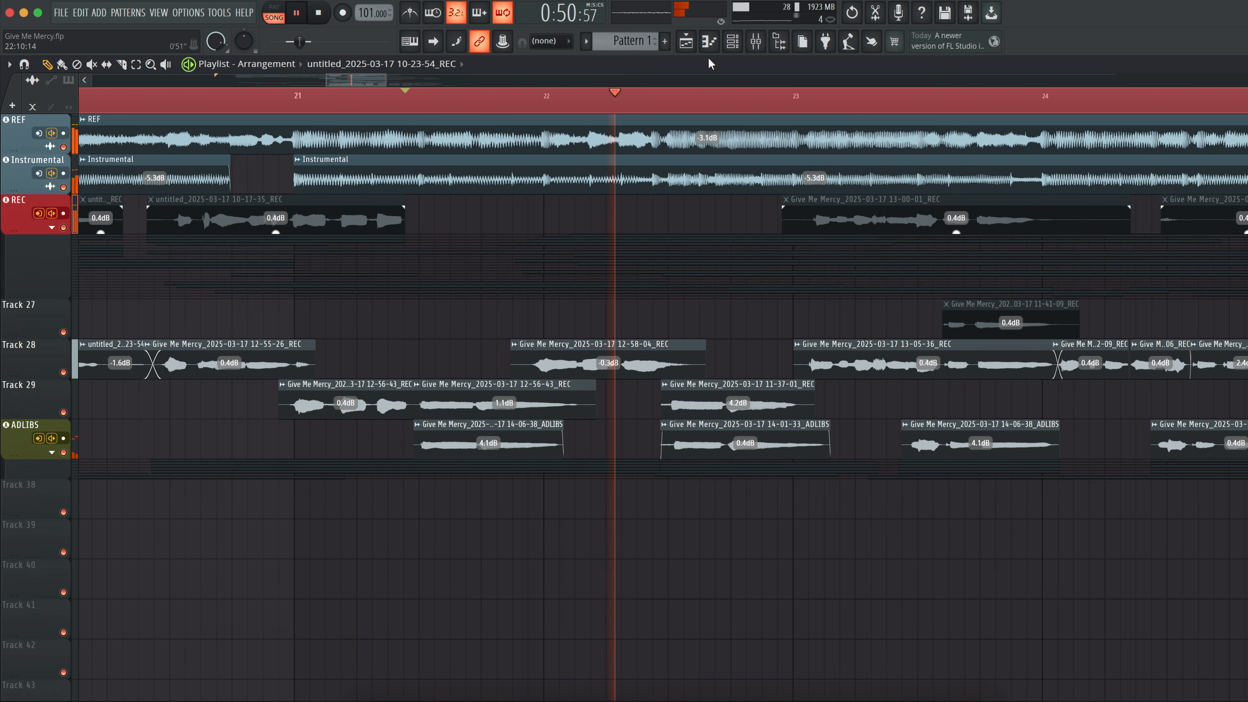
# Step: Stop playback, bring up the mixer and select all the clips on the ADLIBS playlist track
pyautogui.click(757, 47)
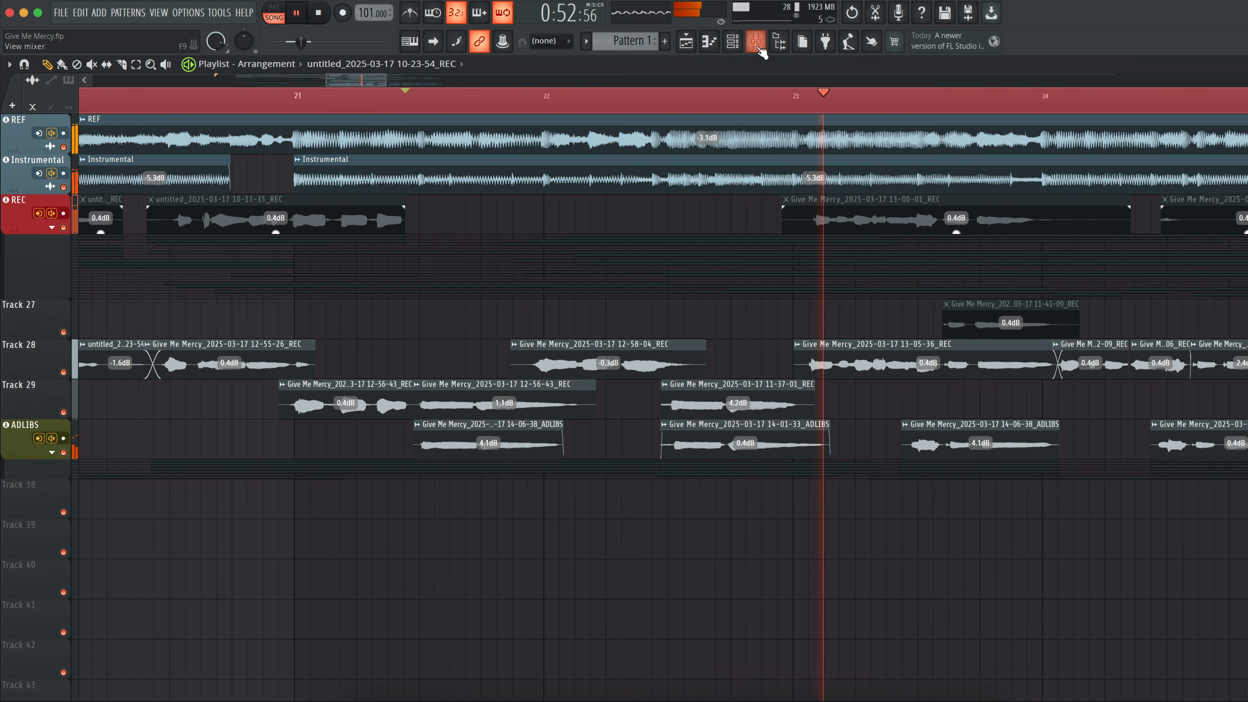
pyautogui.press('space')
pyautogui.scroll(-2, 720, 303)
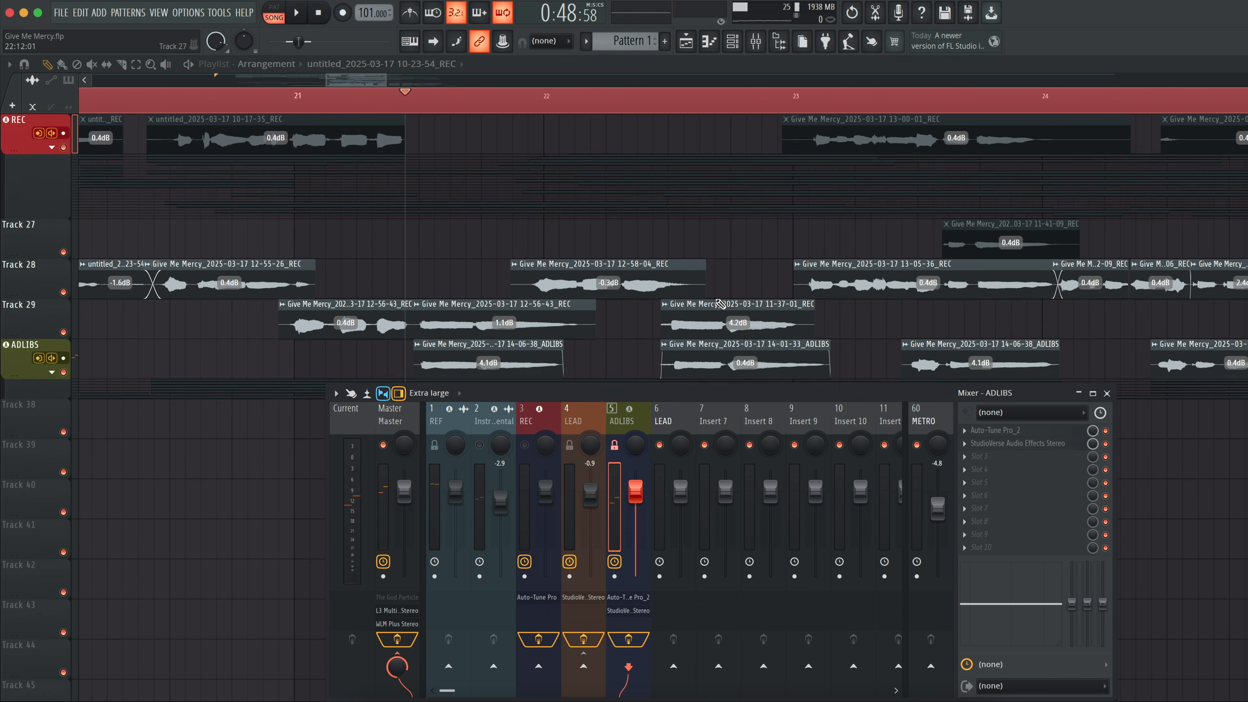
pyautogui.scroll(-1, 720, 303)
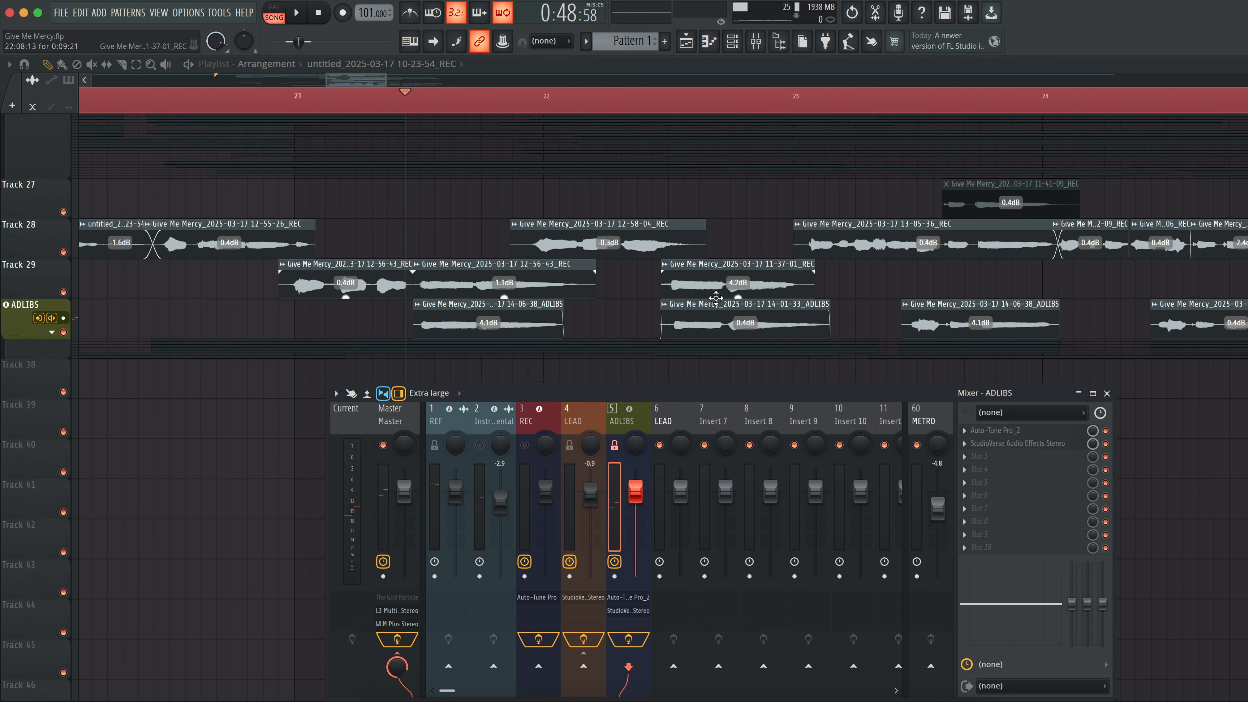
pyautogui.click(26, 320)
pyautogui.click(755, 41)
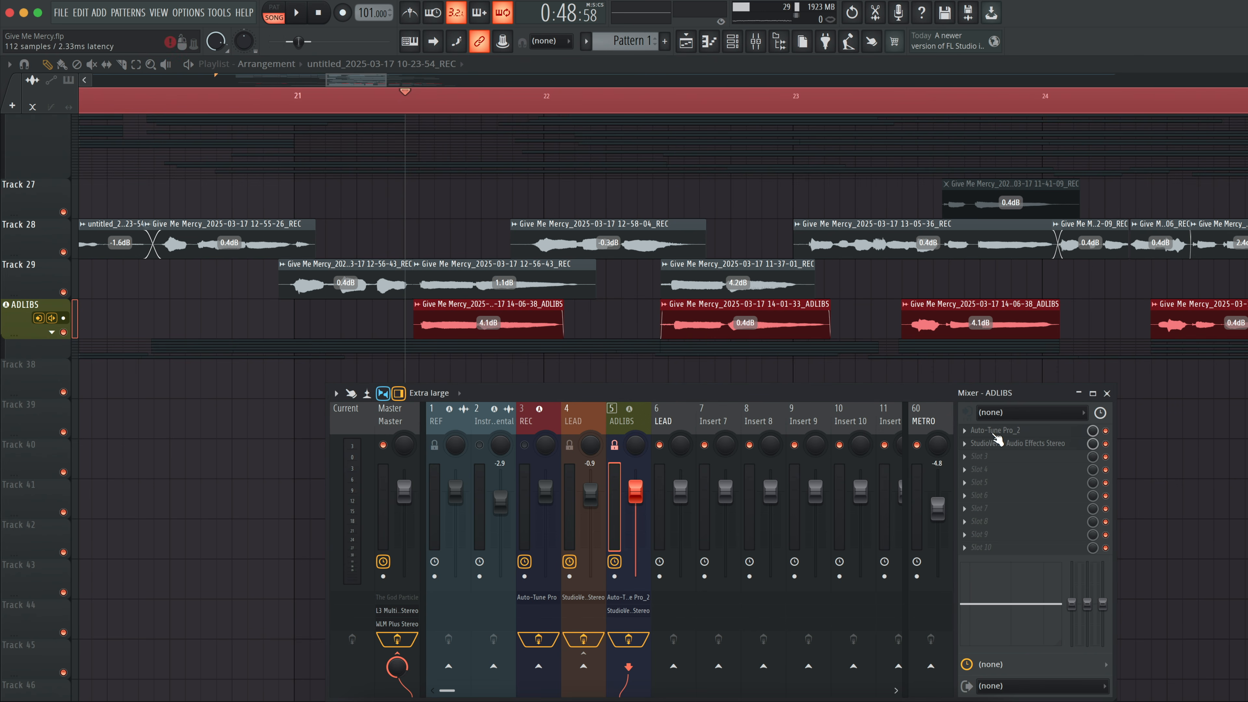
# Step: Review the ad-lib chain by opening Auto-Tune Pro_2 and StudioVerse, including its F6-RTA, SSLChannel and RCompressor settings
pyautogui.click(1022, 431)
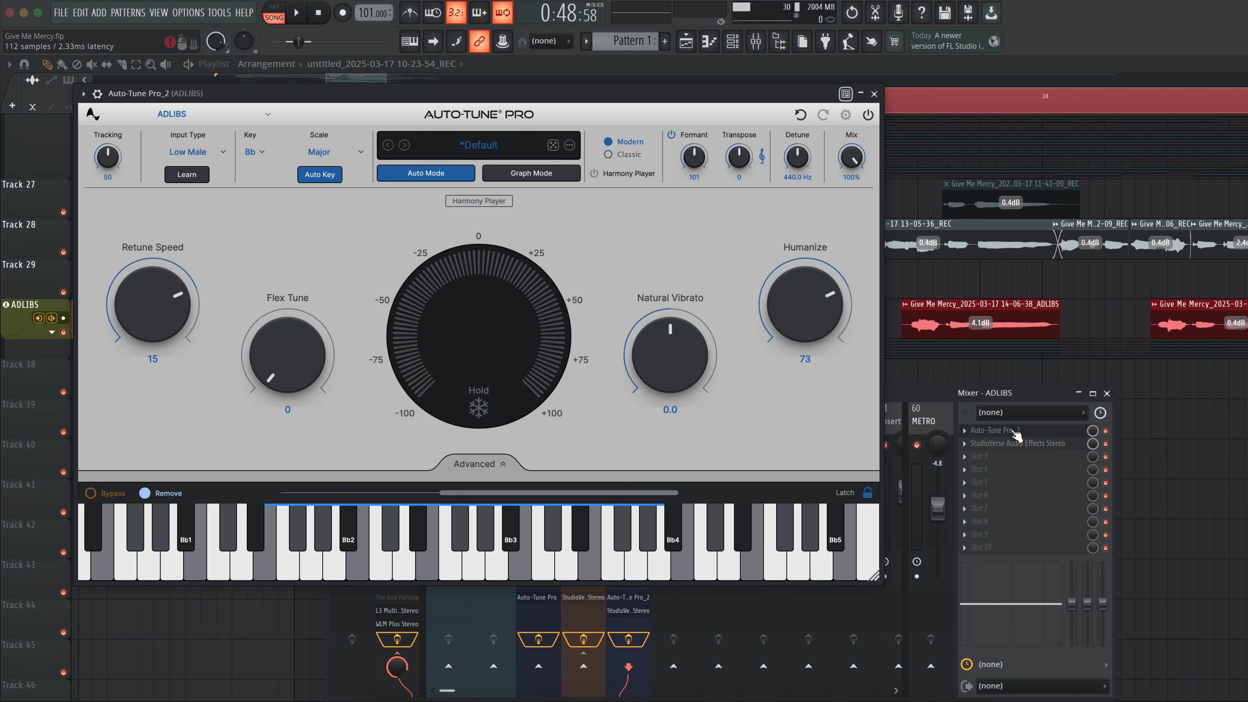
pyautogui.click(1016, 443)
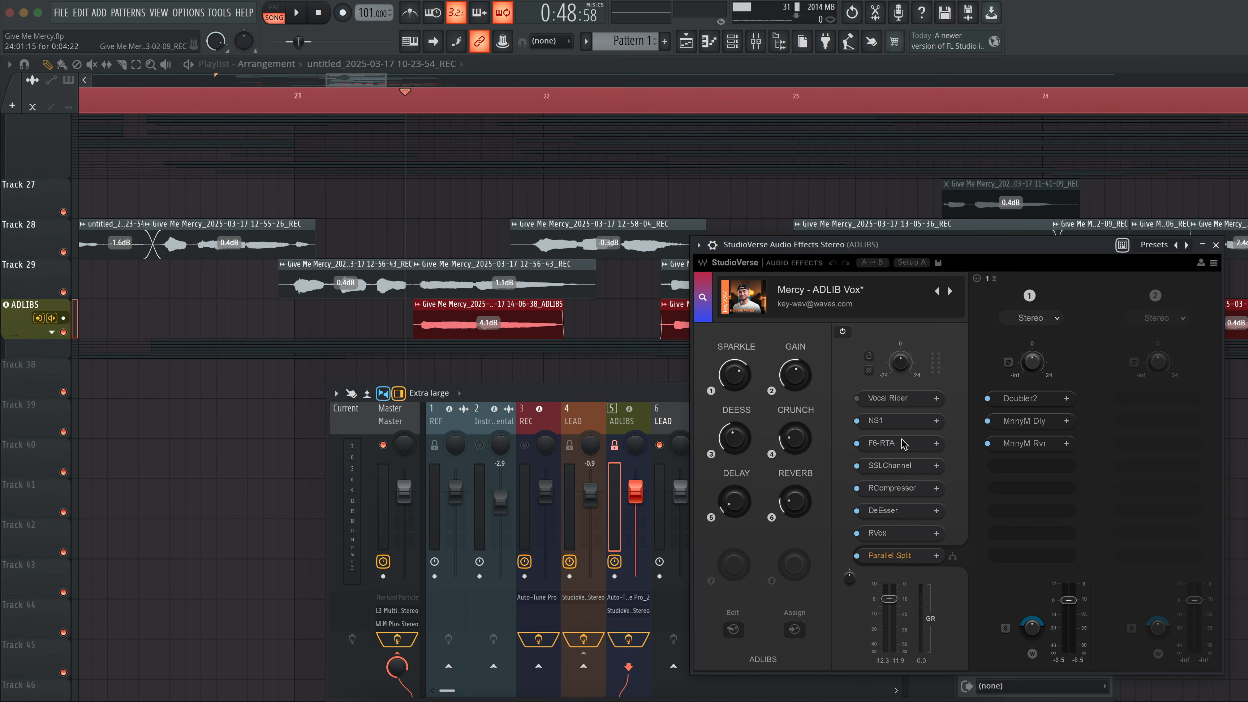
pyautogui.click(899, 445)
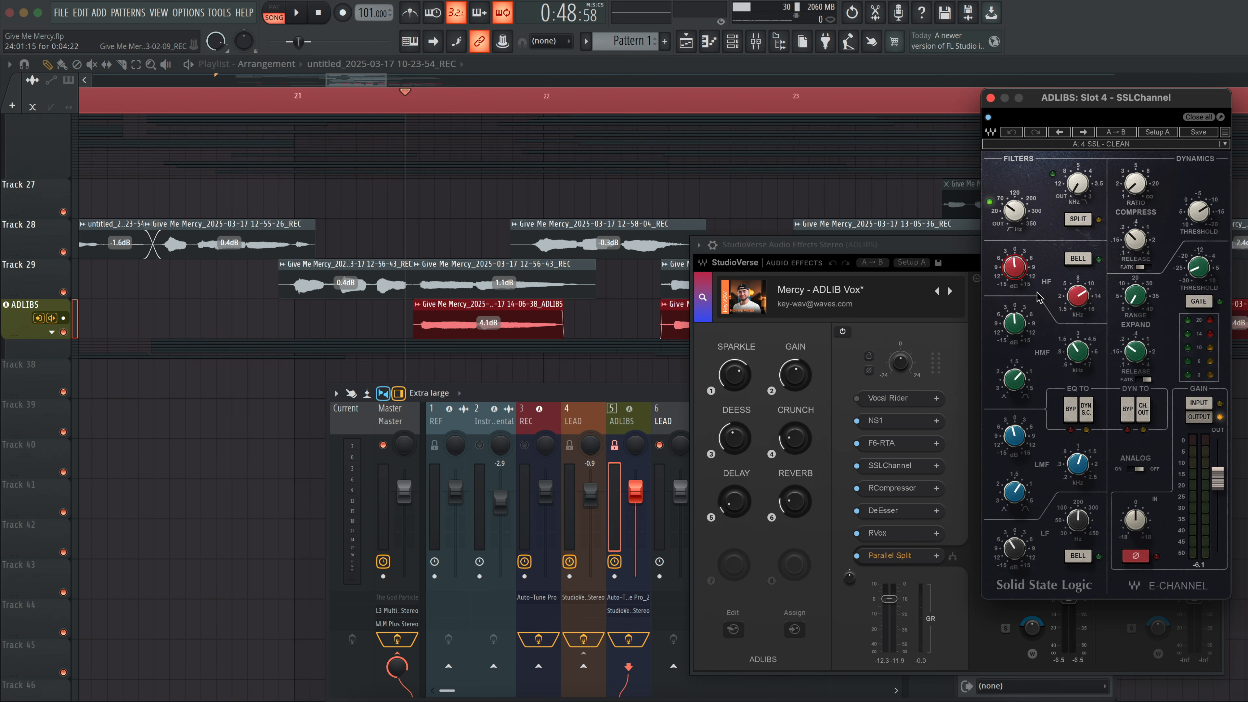
pyautogui.click(892, 489)
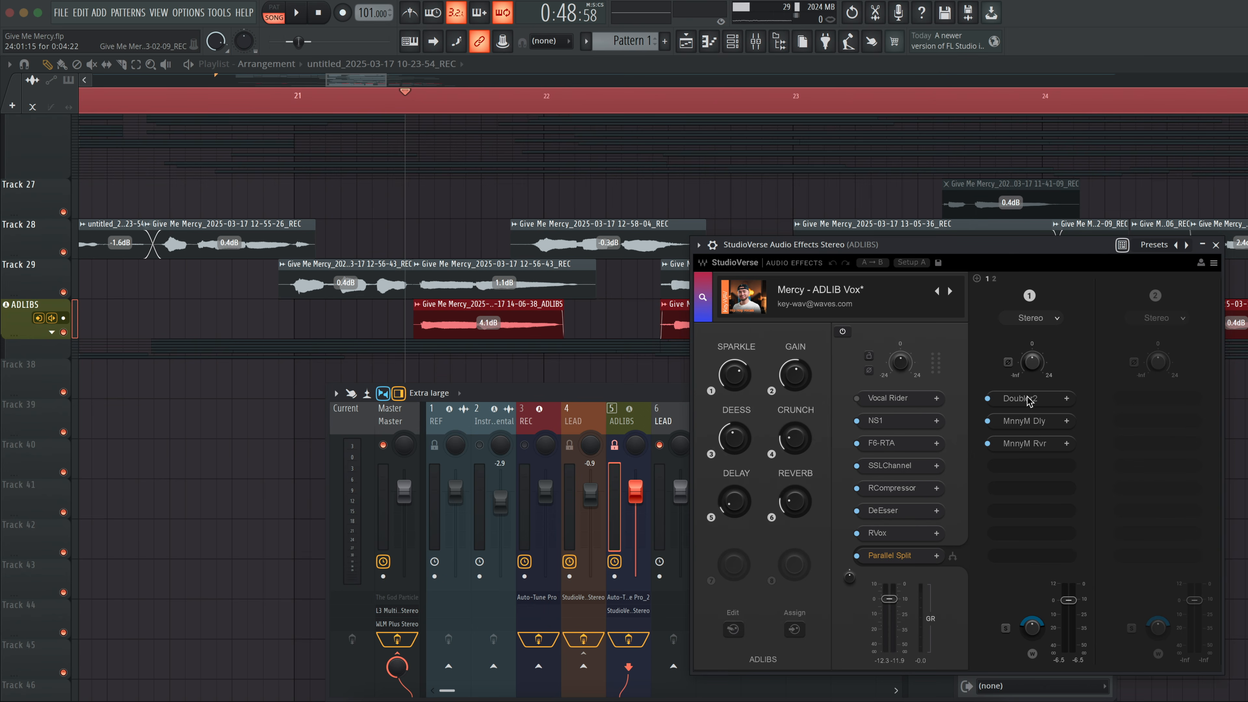
# Step: Inspect Doubler2, MannyM Delay and MannyM Reverb in the ad-lib parallel split, placing their windows beside StudioVerse, and close them all
pyautogui.click(1028, 399)
pyautogui.moveTo(1035, 159); pyautogui.dragTo(429, 204)
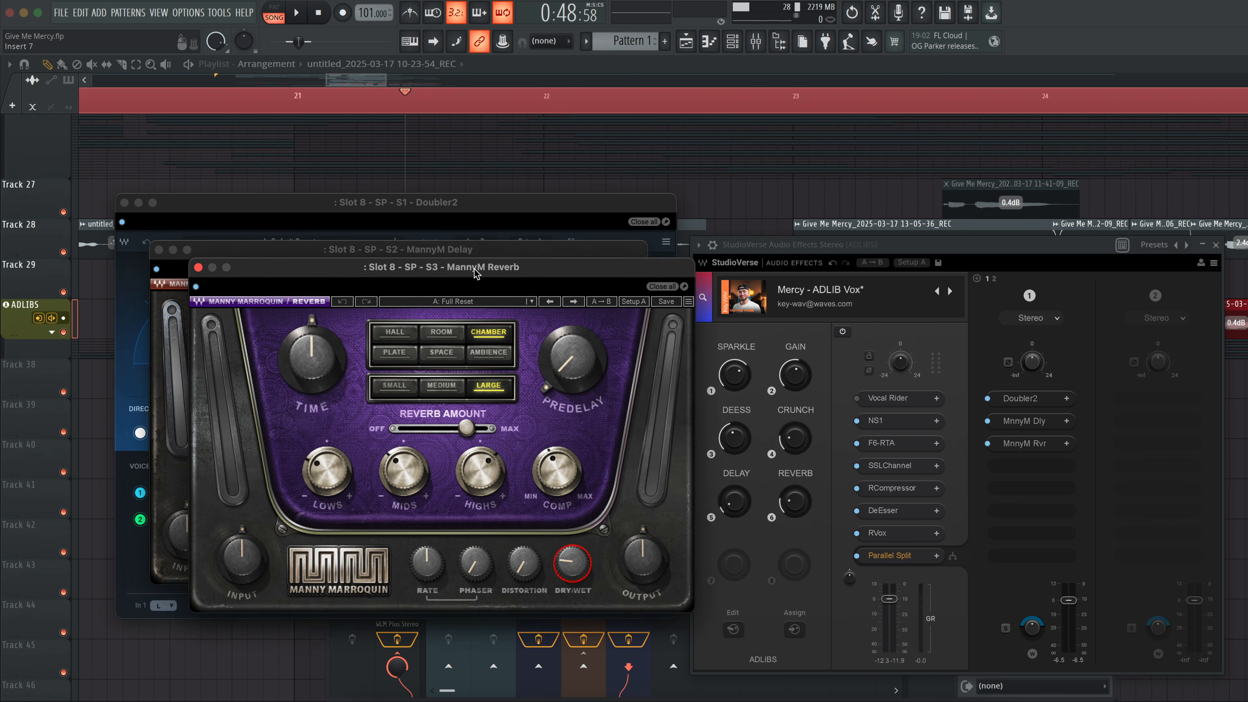
pyautogui.moveTo(457, 266); pyautogui.dragTo(402, 252)
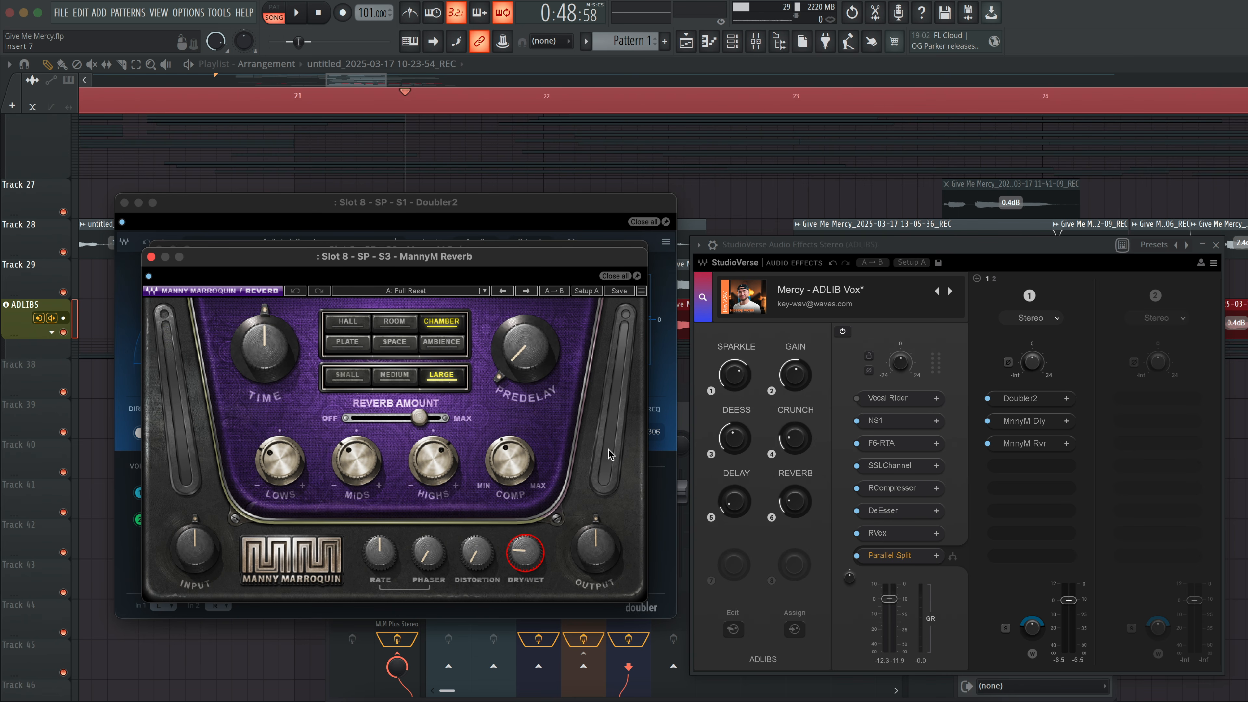
pyautogui.click(617, 276)
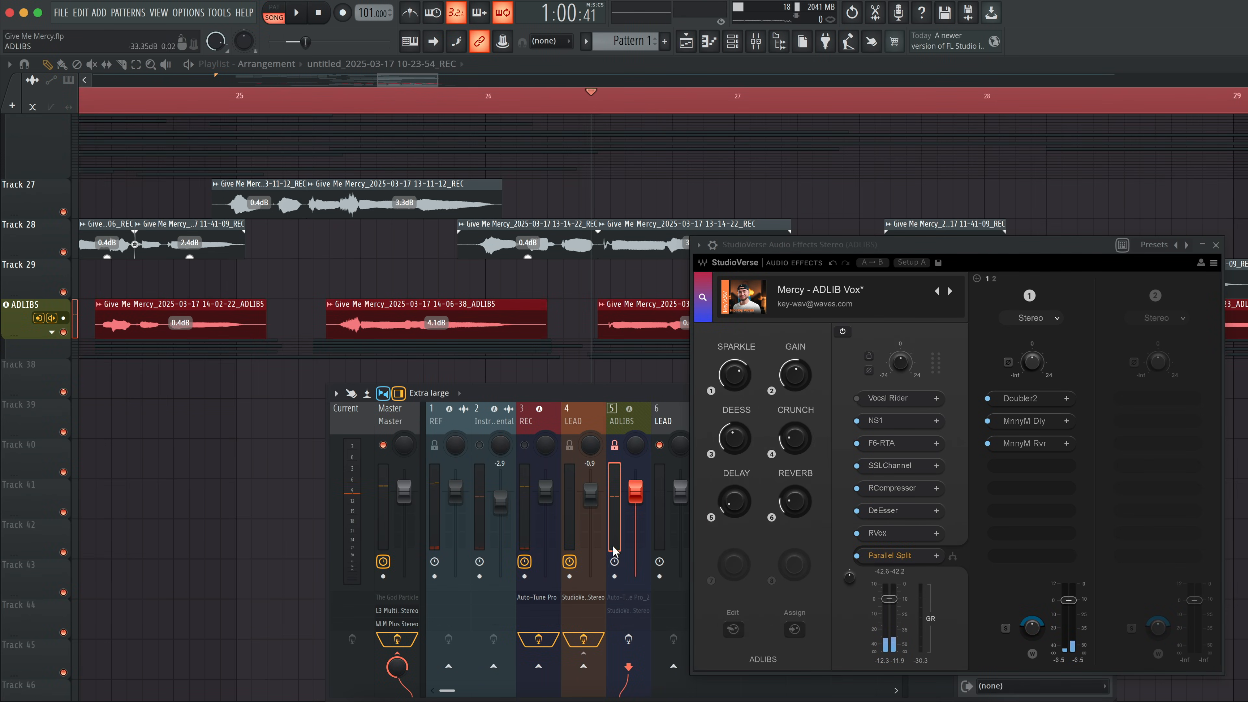
# Step: Enable the ADLIBS track's effects, audition the ad-libs from midway between bars 26 and 27, and close the StudioVerse window
pyautogui.click(633, 638)
pyautogui.press('space')
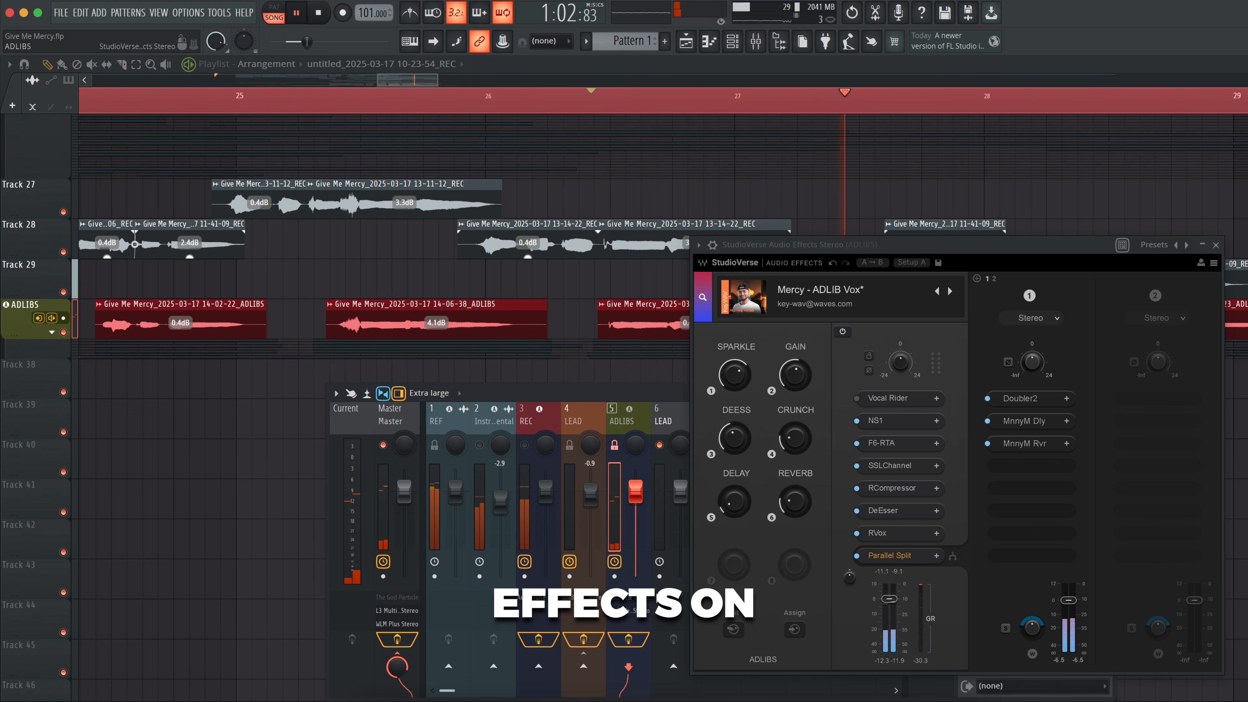
pyautogui.moveTo(967, 252); pyautogui.dragTo(491, 179)
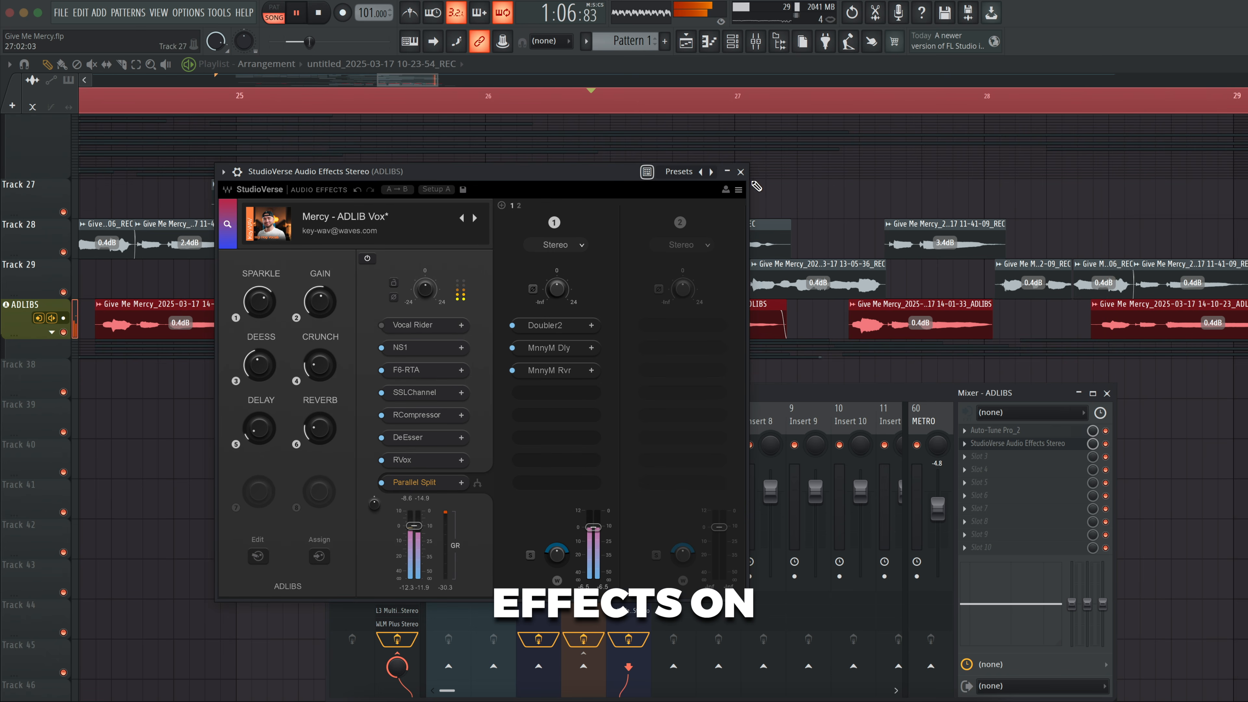
pyautogui.click(741, 170)
pyautogui.press('space')
# Step: Play the song from bar 13 with the mixer open and unmute the Instrumental track
pyautogui.scroll(-10, 639, 108)
pyautogui.scroll(3, 287, 209)
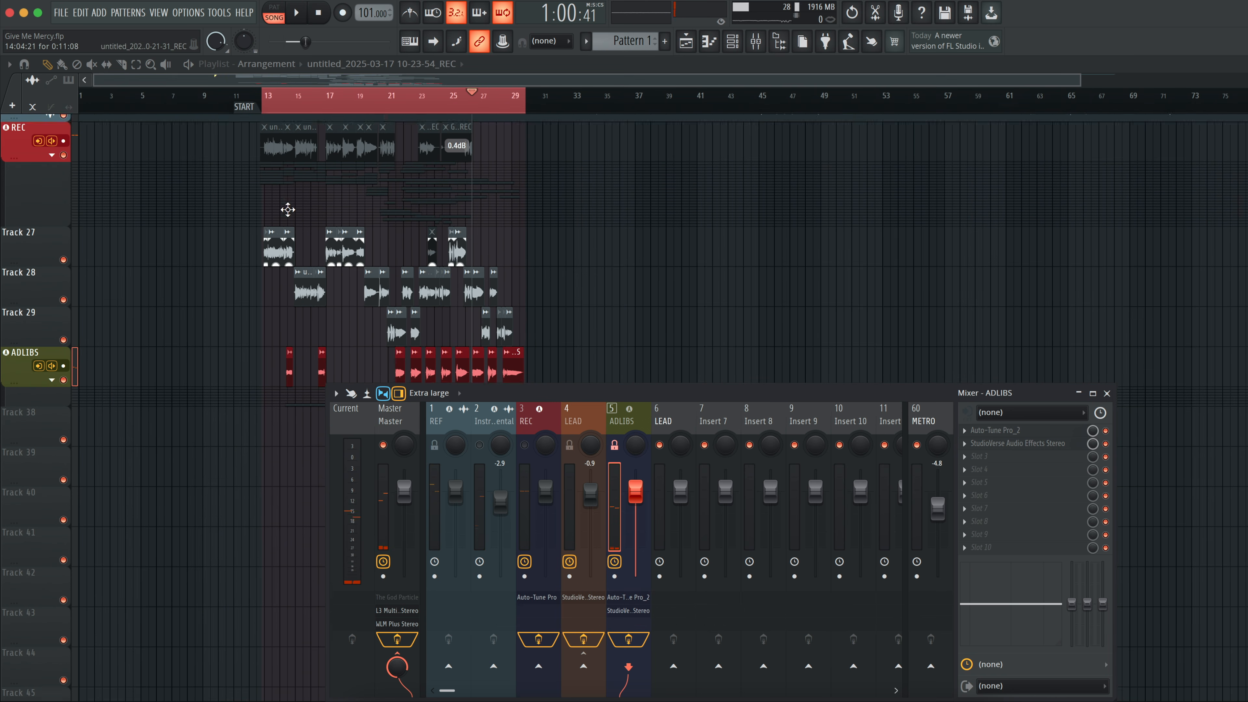
pyautogui.click(265, 104)
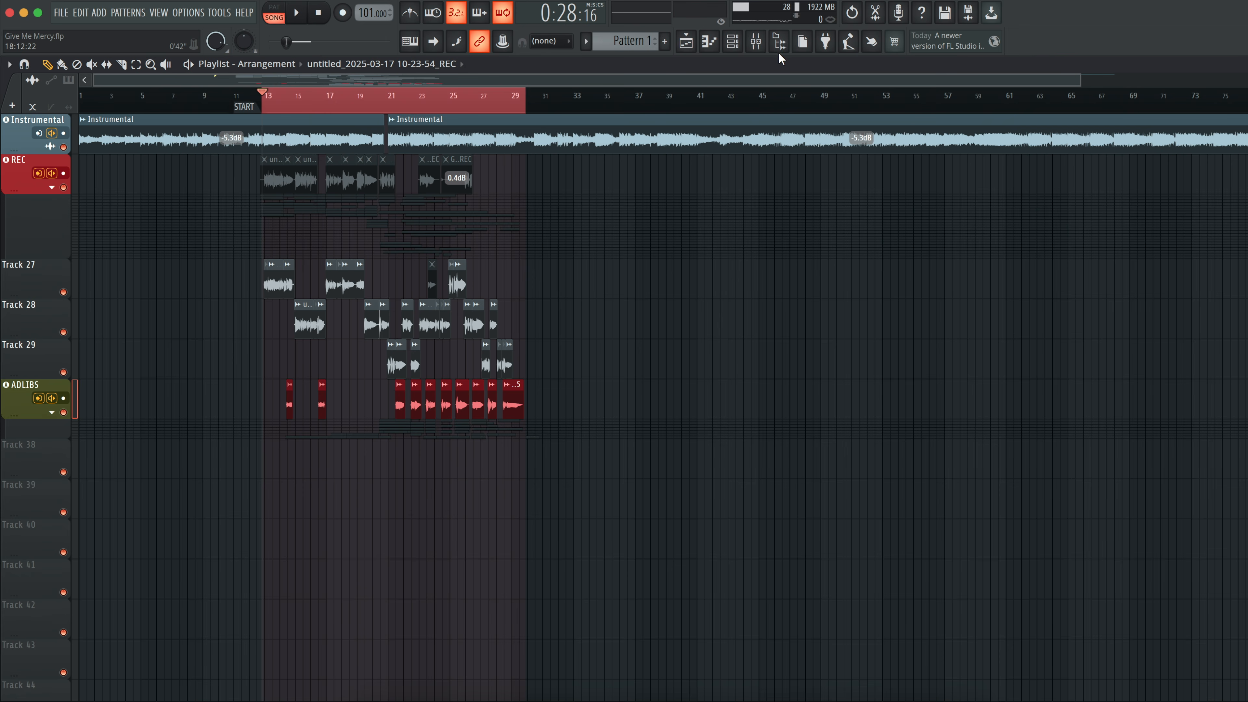
pyautogui.click(756, 41)
pyautogui.press('space')
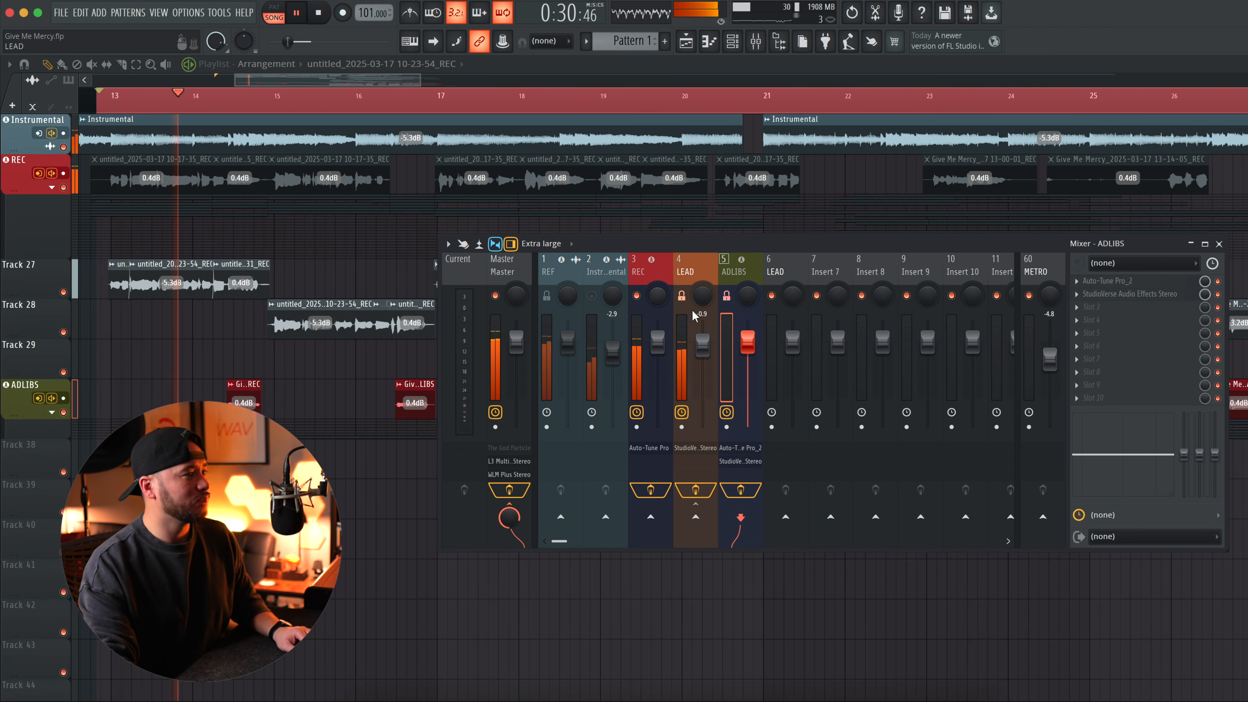
pyautogui.click(593, 296)
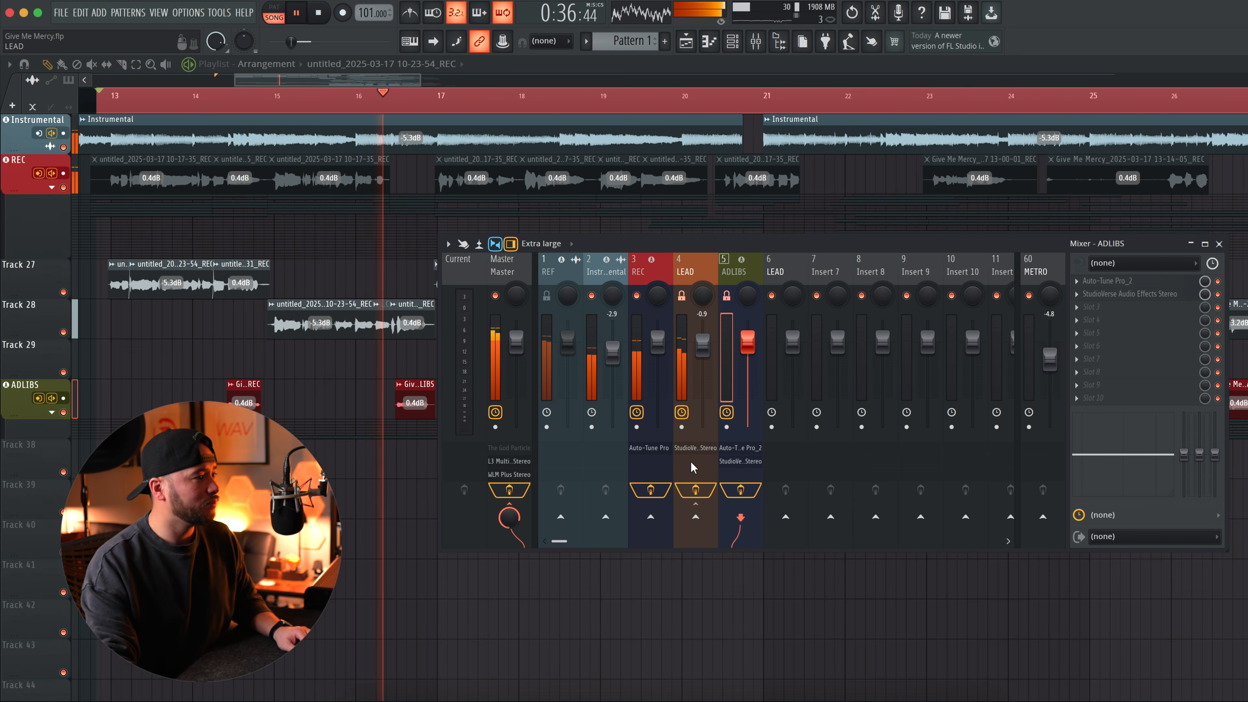
# Step: Compare the mix with the LEAD and ADLIBS track effects bypassed and enabled, leaving both on
pyautogui.click(695, 490)
pyautogui.click(740, 490)
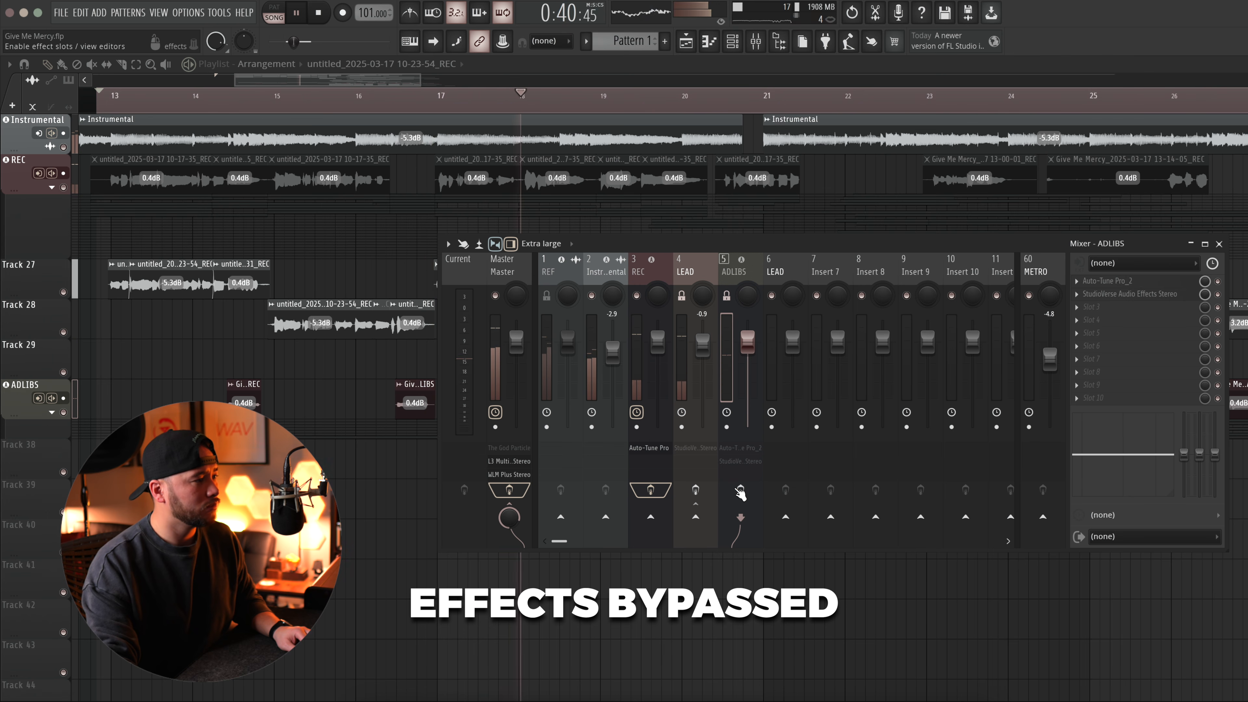
pyautogui.click(695, 490)
pyautogui.click(741, 489)
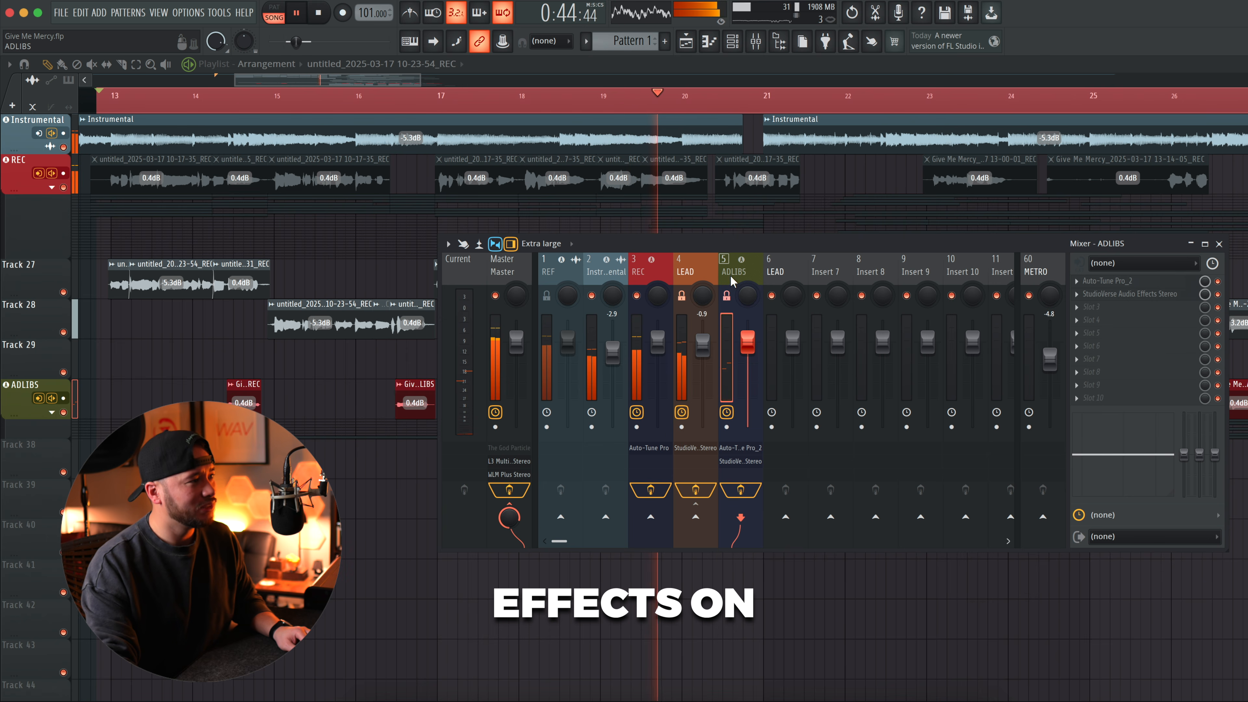
# Step: Select the REC mixer track, switch the Instrumental back on, and listen to the full mix through the ad-lib section past bar 25
pyautogui.click(648, 268)
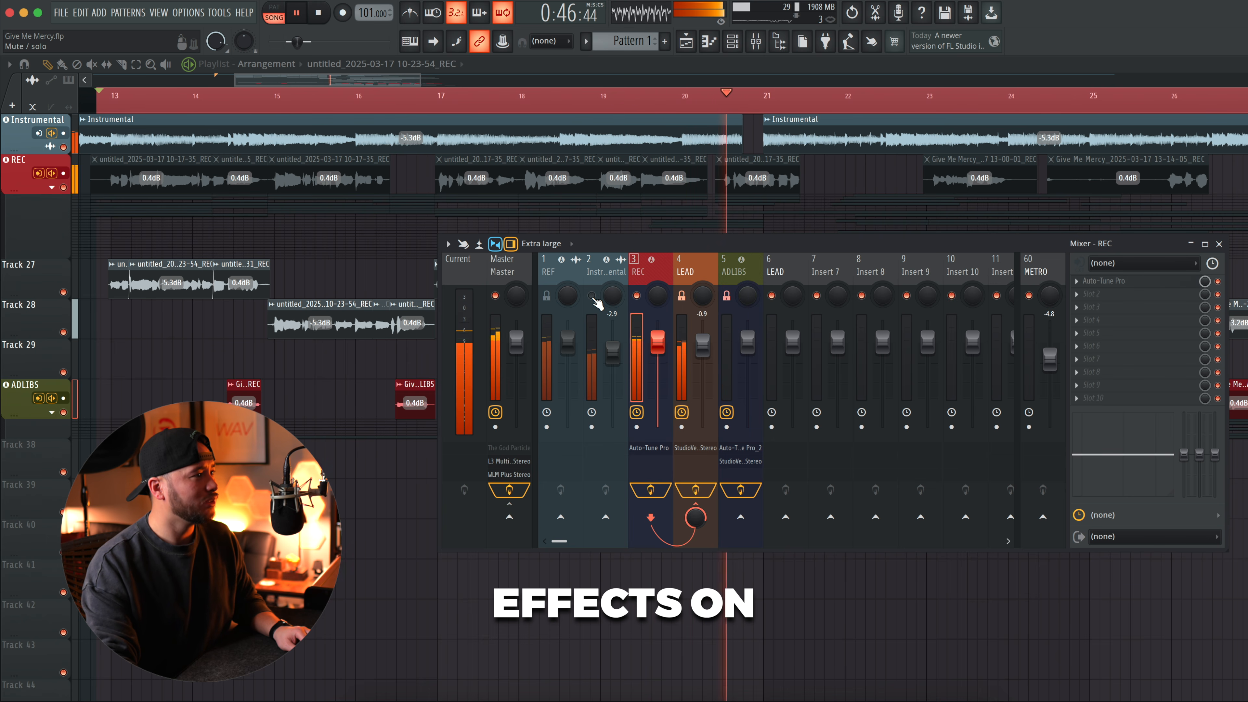
pyautogui.click(592, 295)
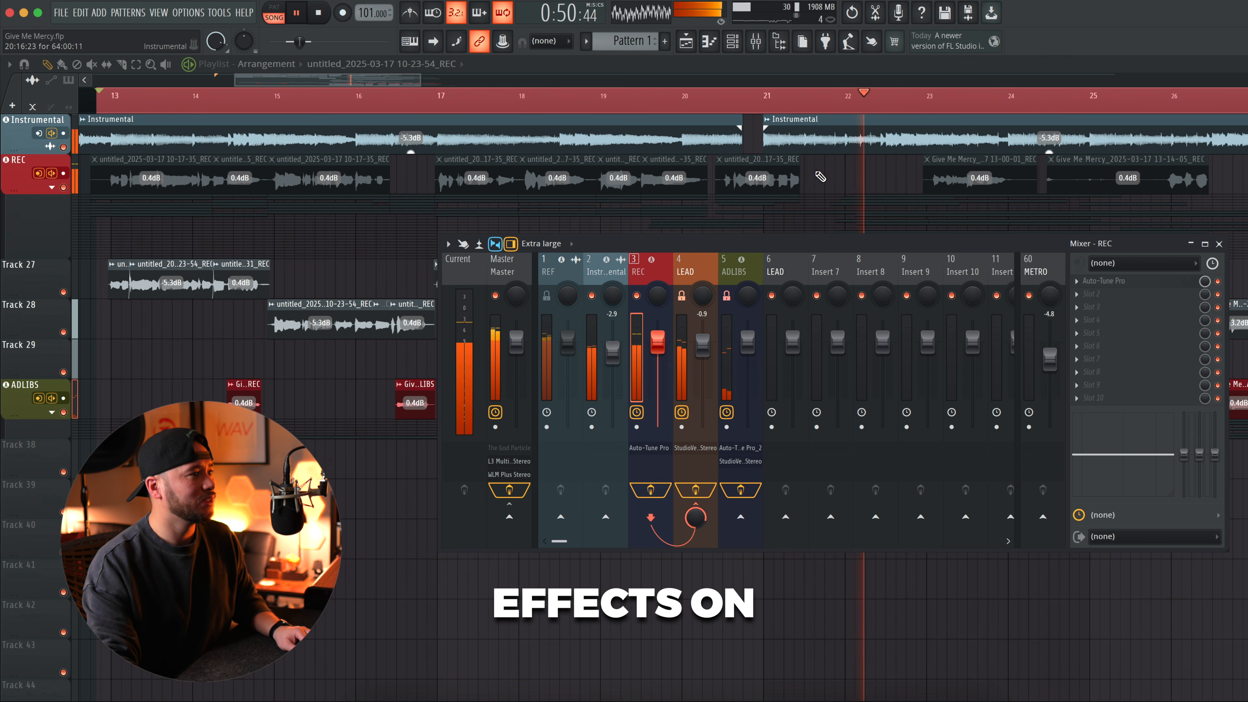
pyautogui.moveTo(715, 235); pyautogui.dragTo(698, 277)
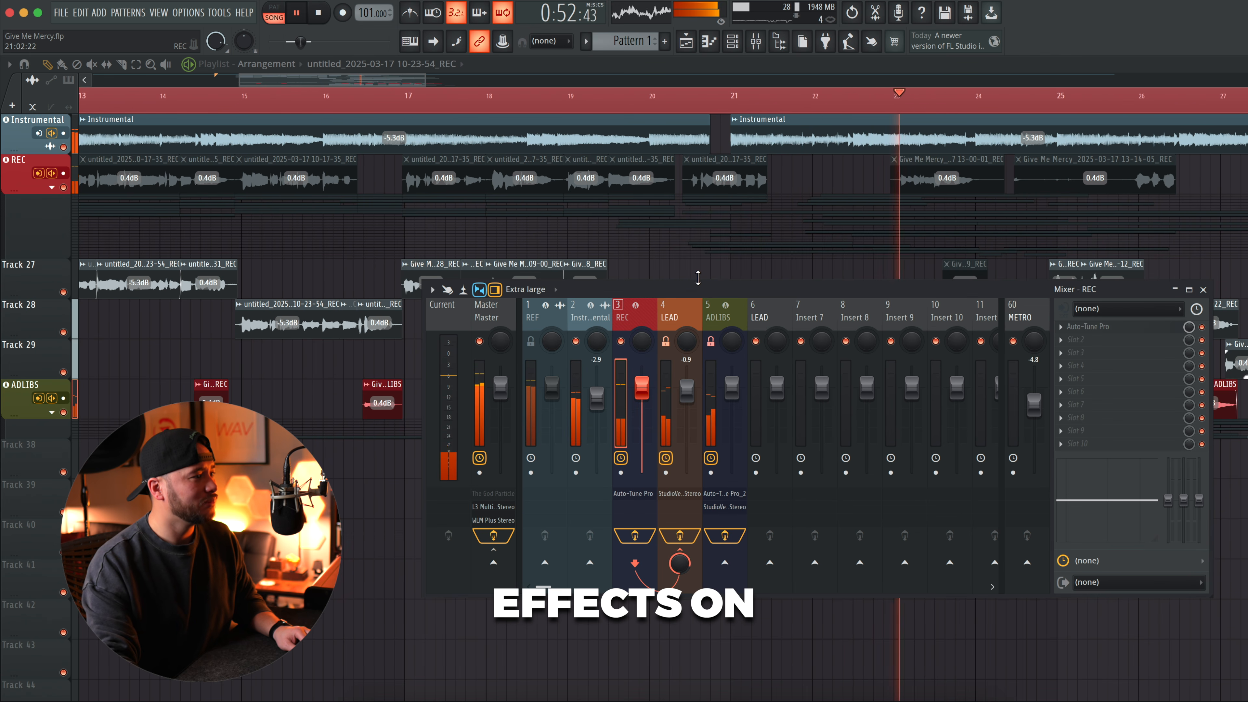
pyautogui.click(680, 536)
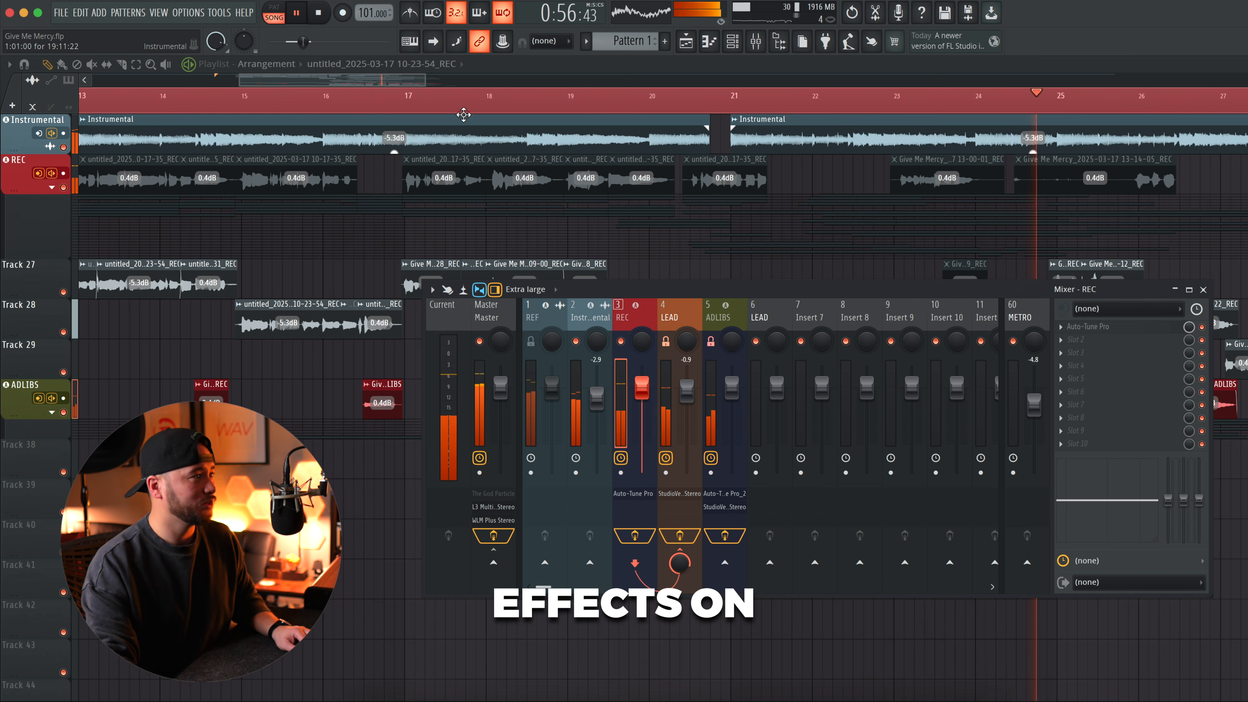
pyautogui.moveTo(398, 82); pyautogui.dragTo(461, 86)
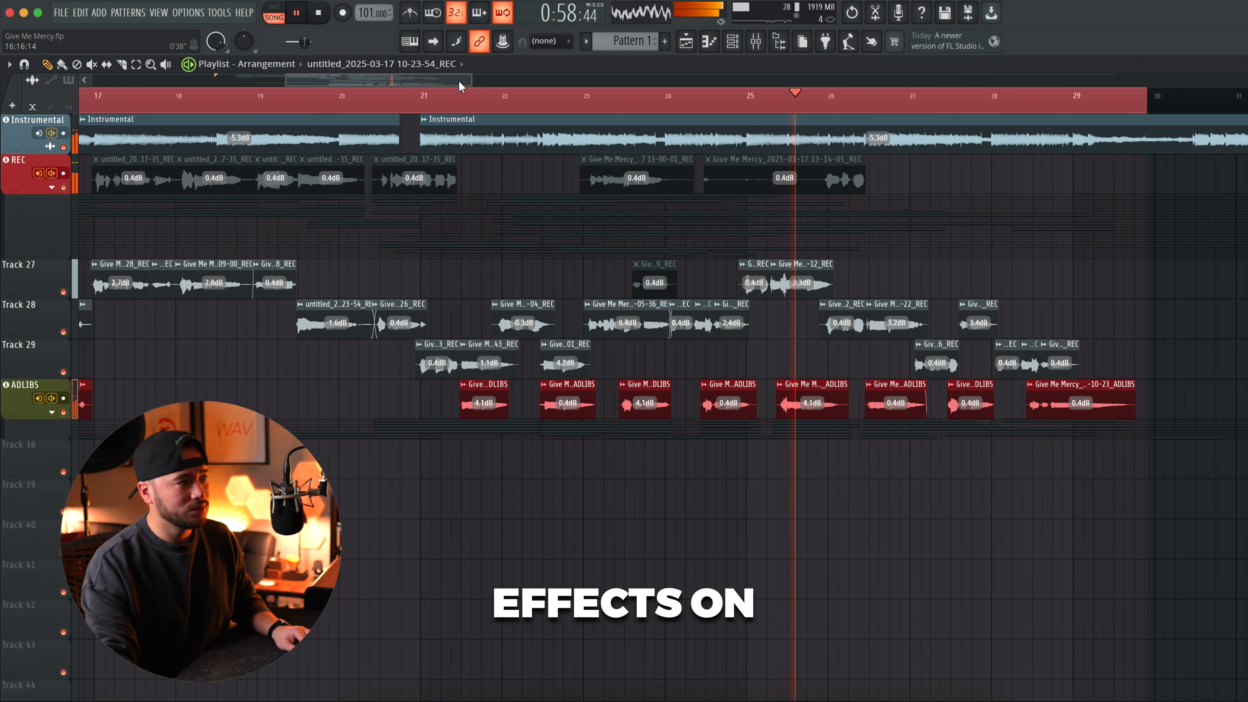
pyautogui.scroll(3, 827, 104)
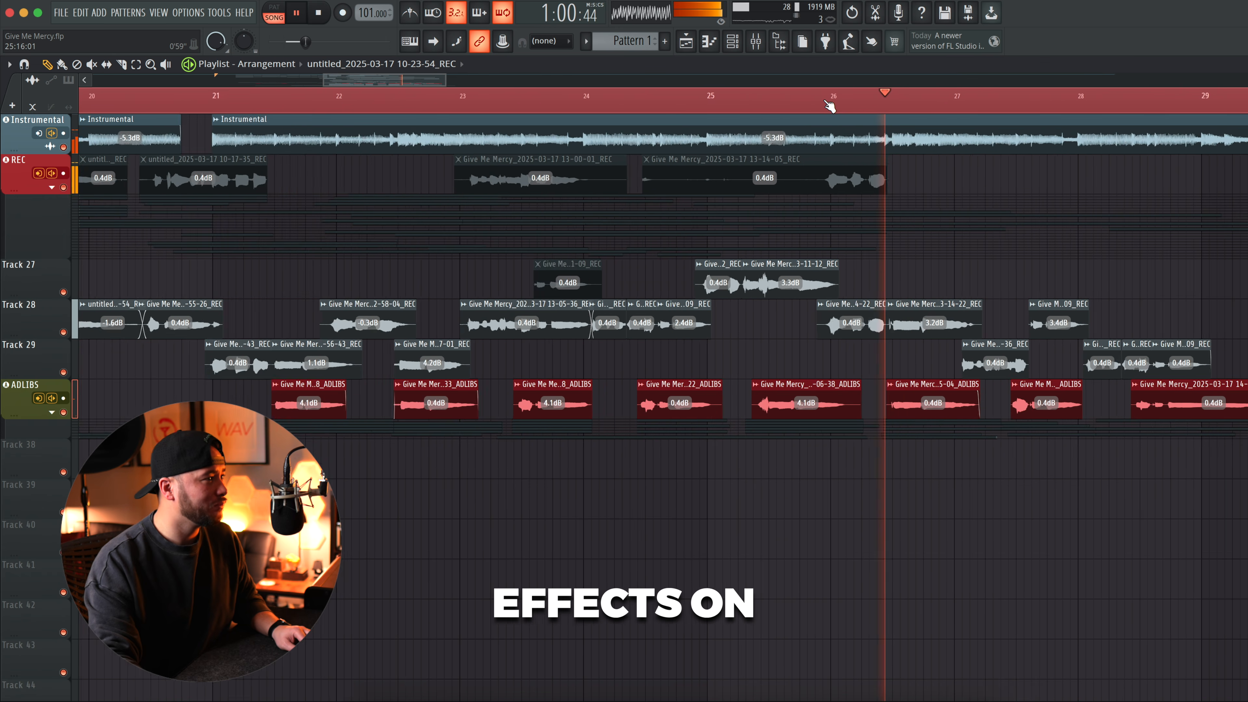
# Step: Return to the verse start and play the song again from bar 13 with the mixer open
pyautogui.scroll(-2, 830, 105)
pyautogui.moveTo(450, 82); pyautogui.dragTo(388, 82)
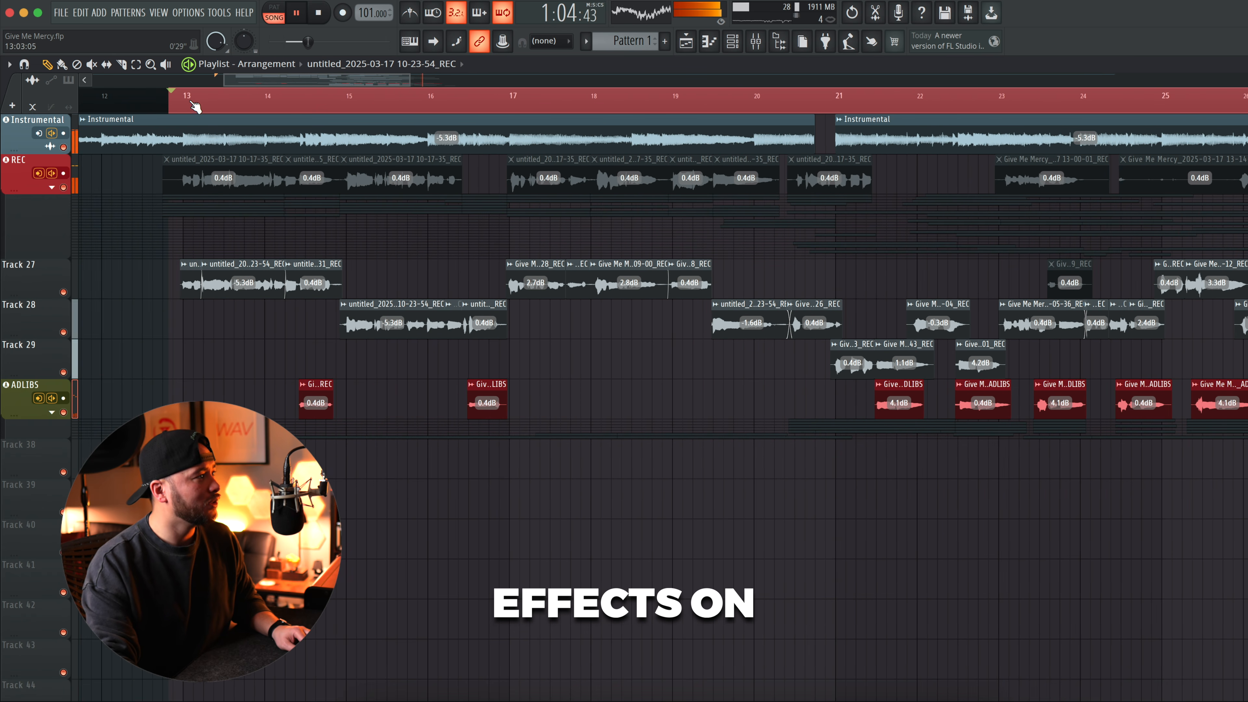
pyautogui.click(756, 43)
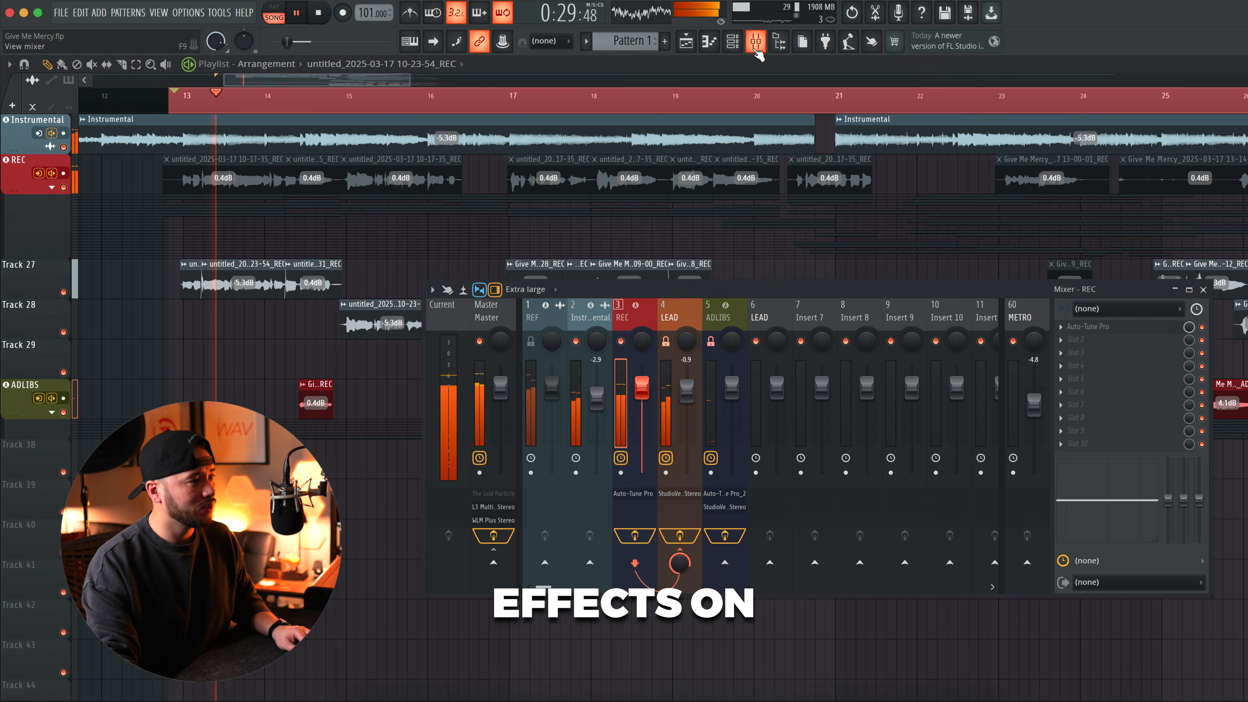
# Step: Bypass the LEAD and ADLIBS track effects during playback, switch both back on for comparison, and select the ADLIBS mixer track
pyautogui.click(680, 535)
pyautogui.click(722, 536)
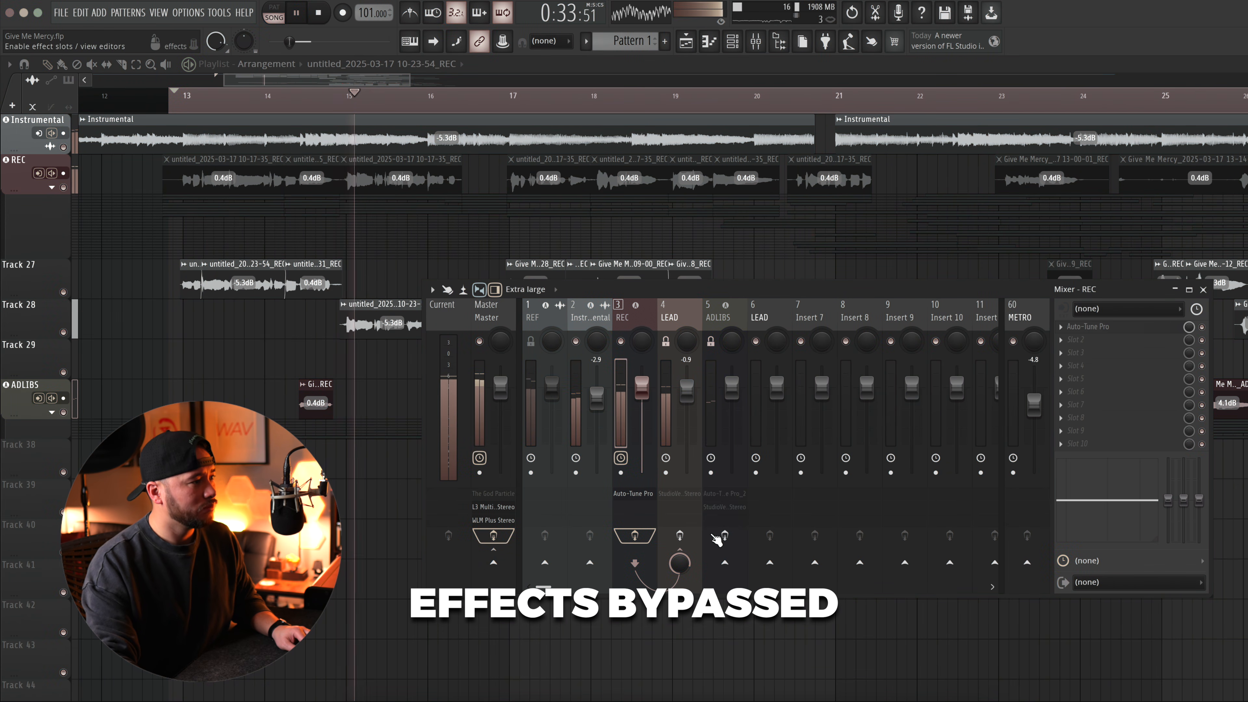
pyautogui.click(681, 536)
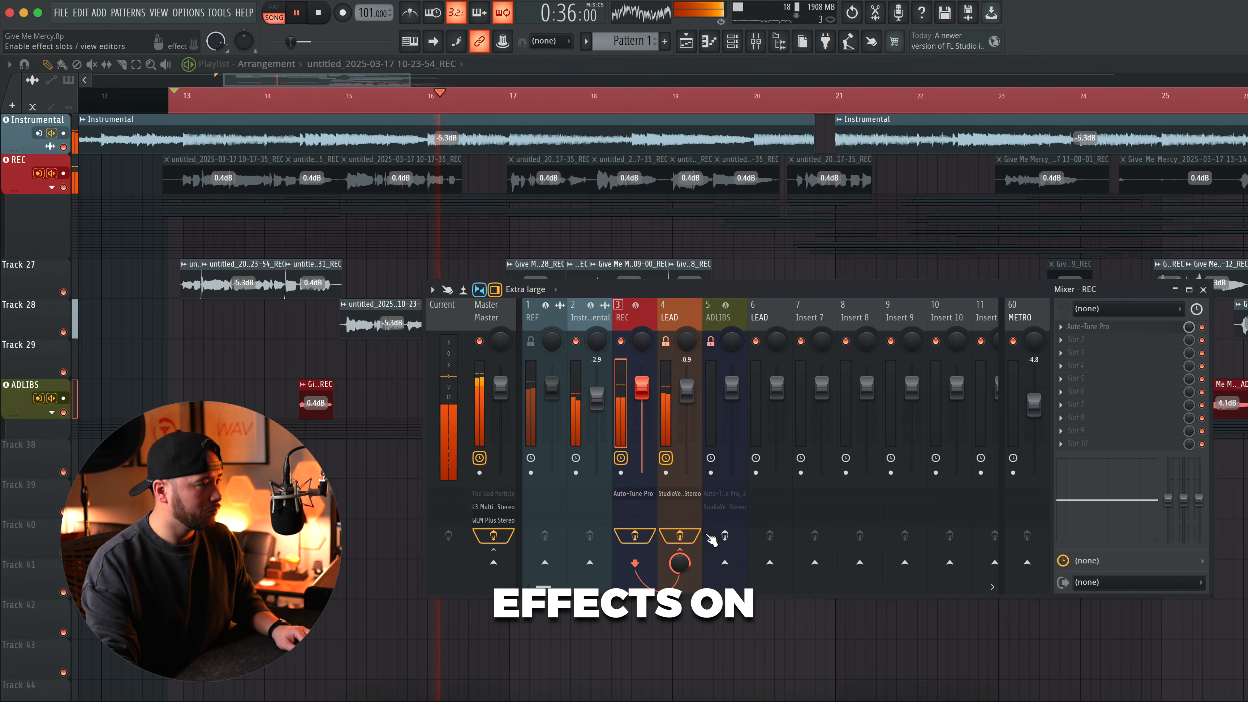
pyautogui.click(728, 313)
# Step: Follow the playback past bar 21 with all effects on, reopen the mixer, and unmute the Instrumental track
pyautogui.moveTo(389, 81); pyautogui.dragTo(394, 82)
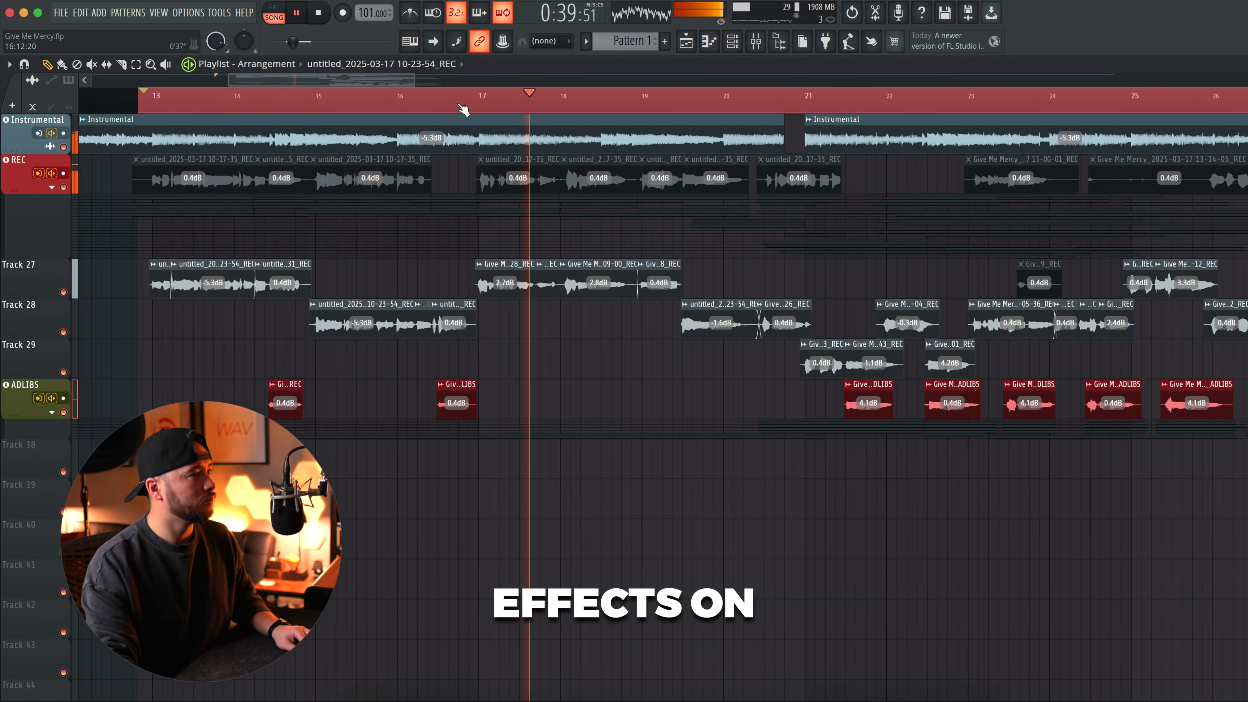
pyautogui.scroll(1, 460, 106)
pyautogui.click(734, 43)
pyautogui.click(734, 43)
pyautogui.click(757, 44)
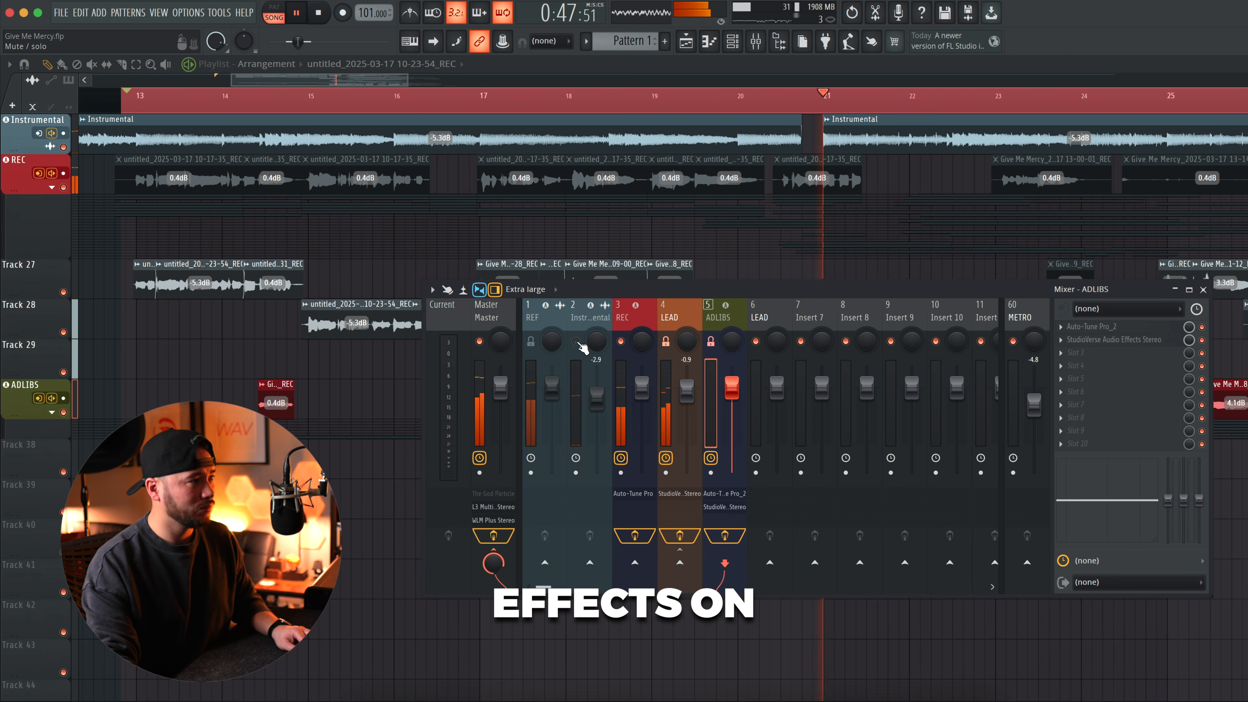
pyautogui.click(577, 342)
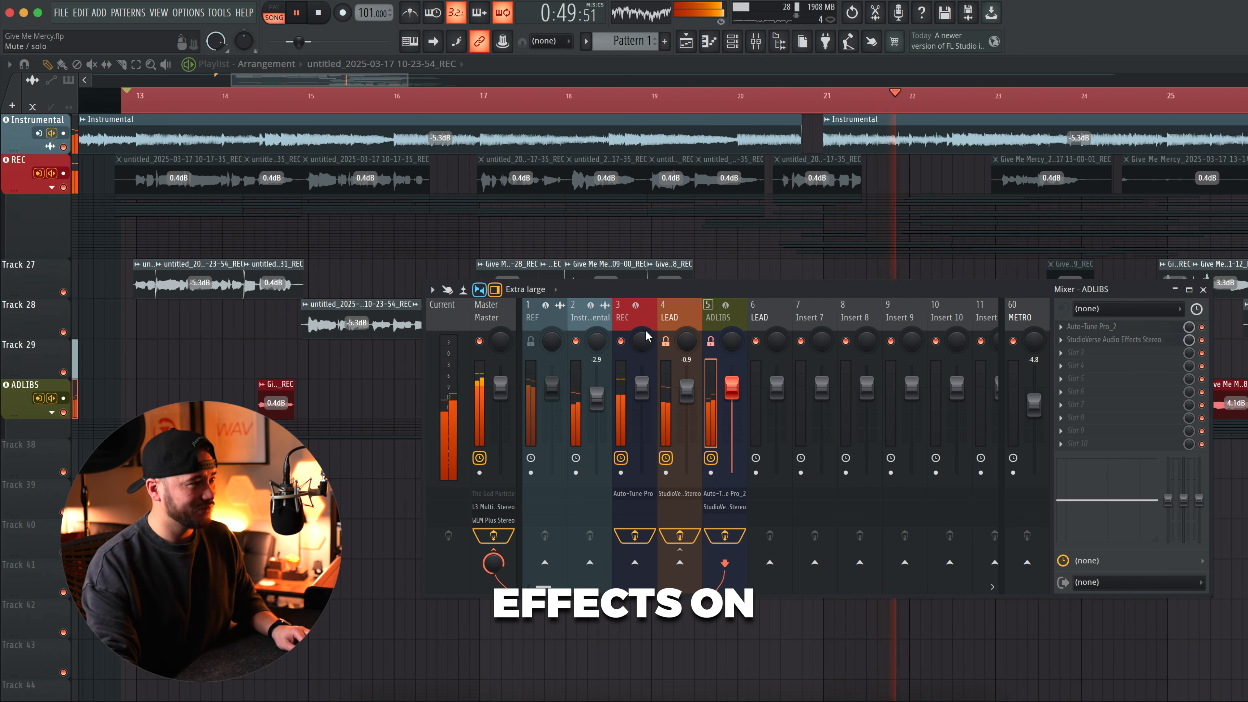
# Step: Listen to the full mix with effects on through the ad-lib section past bar 24, and stop playback with the mixer showing
pyautogui.moveTo(686, 296); pyautogui.dragTo(656, 298)
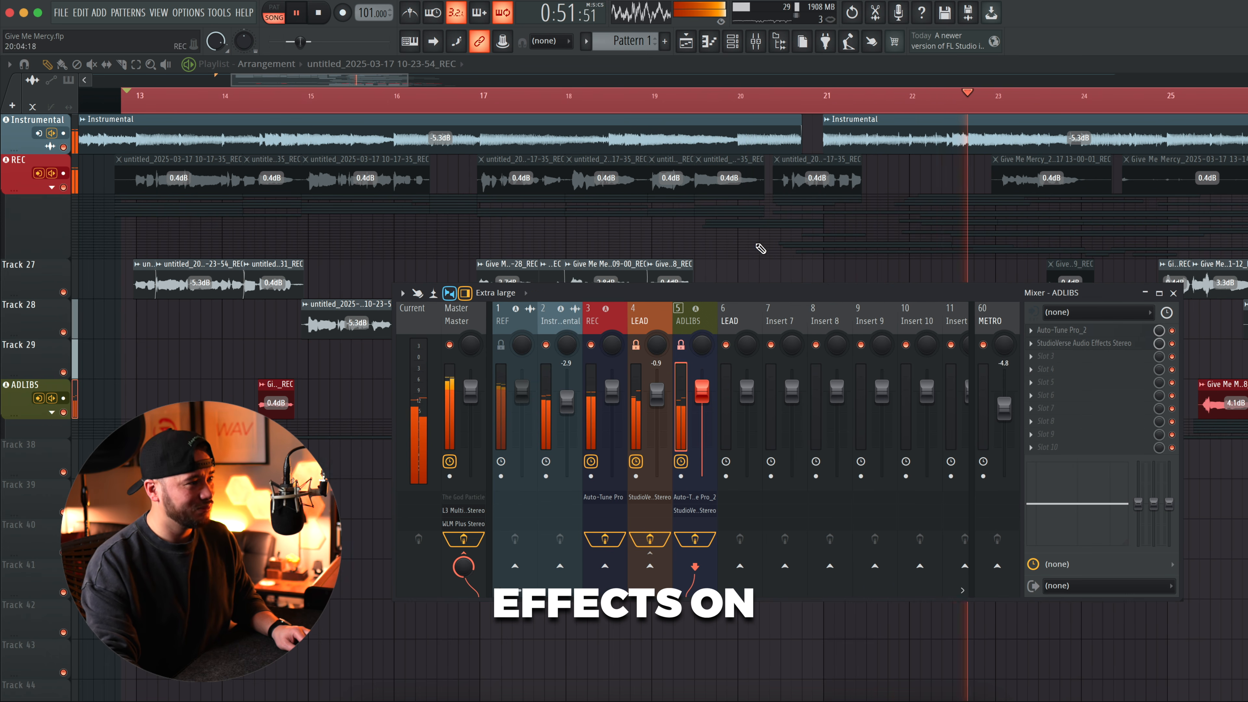
pyautogui.moveTo(374, 82); pyautogui.dragTo(413, 76)
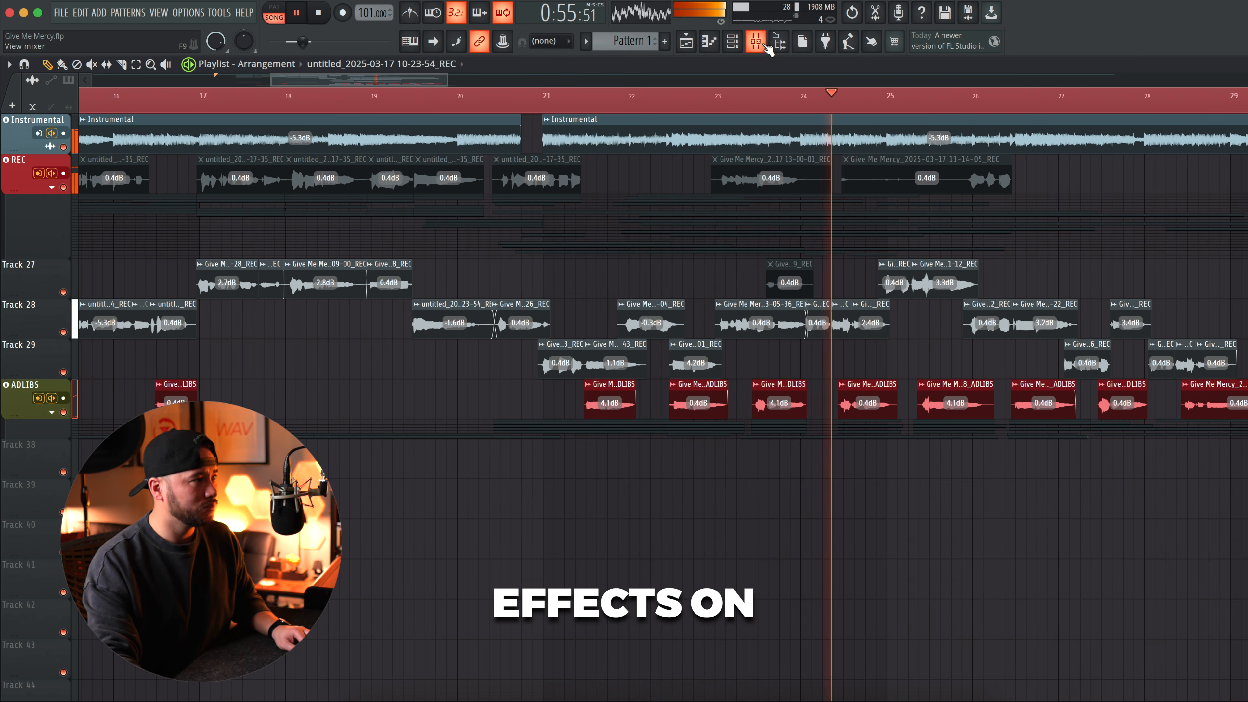
pyautogui.press('F9')
pyautogui.press('space')
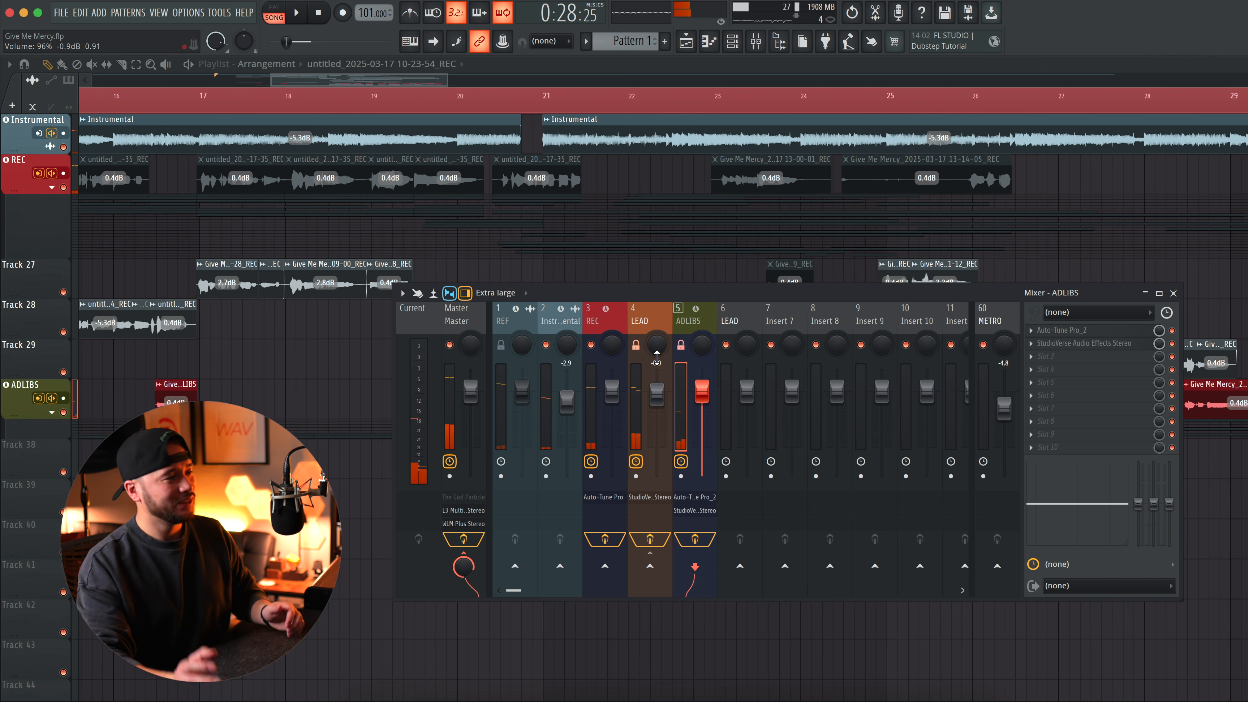